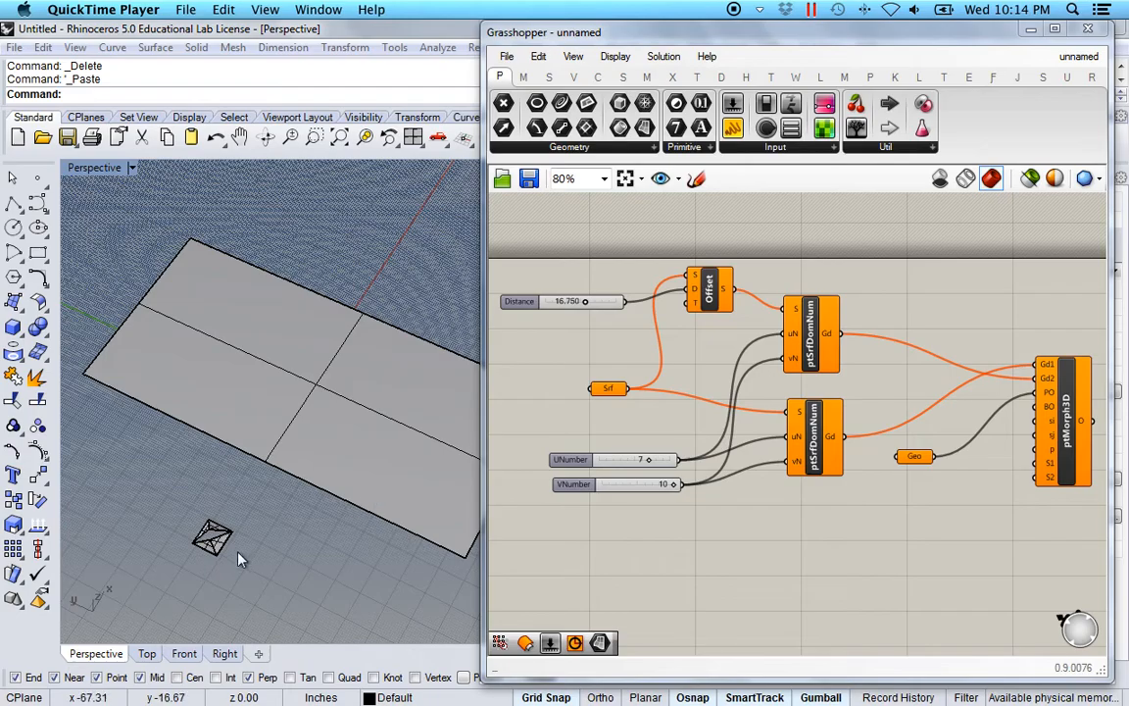
# Zoom onto the selected pyramid with ZS and collapse the Grasshopper window.
pyautogui.moveTo(266, 567); pyautogui.dragTo(162, 490)
pyautogui.write('zs')
pyautogui.press('Return')
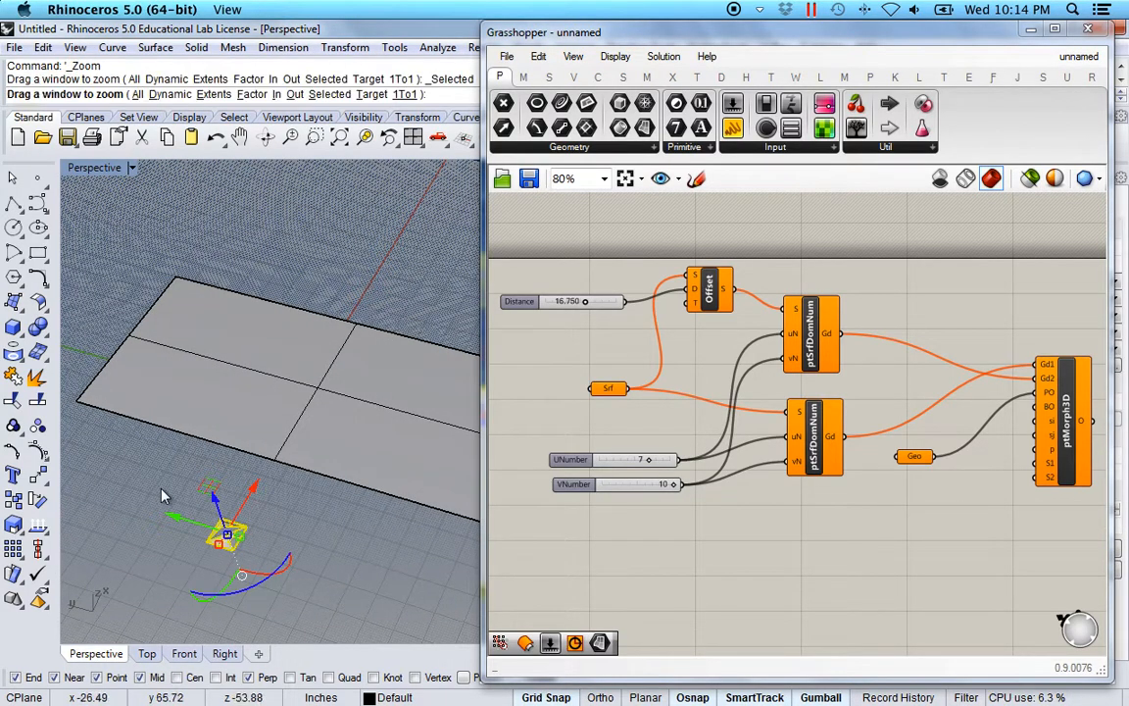
pyautogui.click(709, 38)
pyautogui.doubleClick(710, 37)
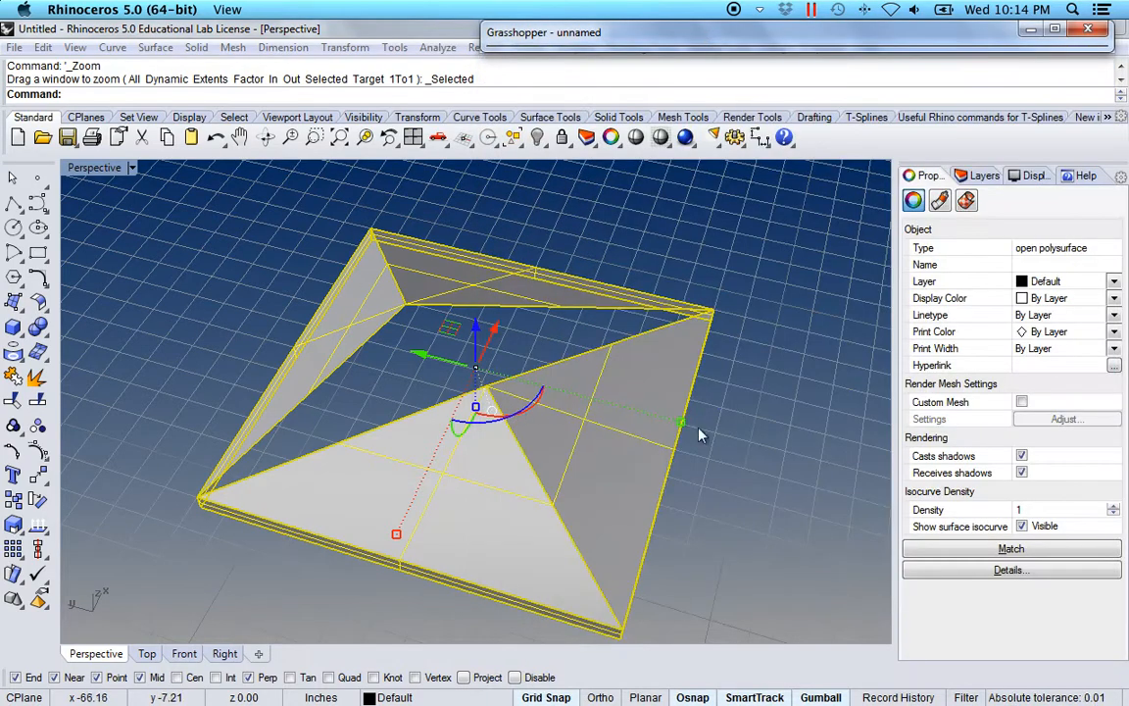
pyautogui.press('Escape')
# Orbit around the pyramid to inspect it from several angles, including from below.
pyautogui.moveTo(295, 400); pyautogui.dragTo(391, 471, button='right')
pyautogui.moveTo(533, 443); pyautogui.dragTo(505, 493, button='right')
pyautogui.click(571, 540)
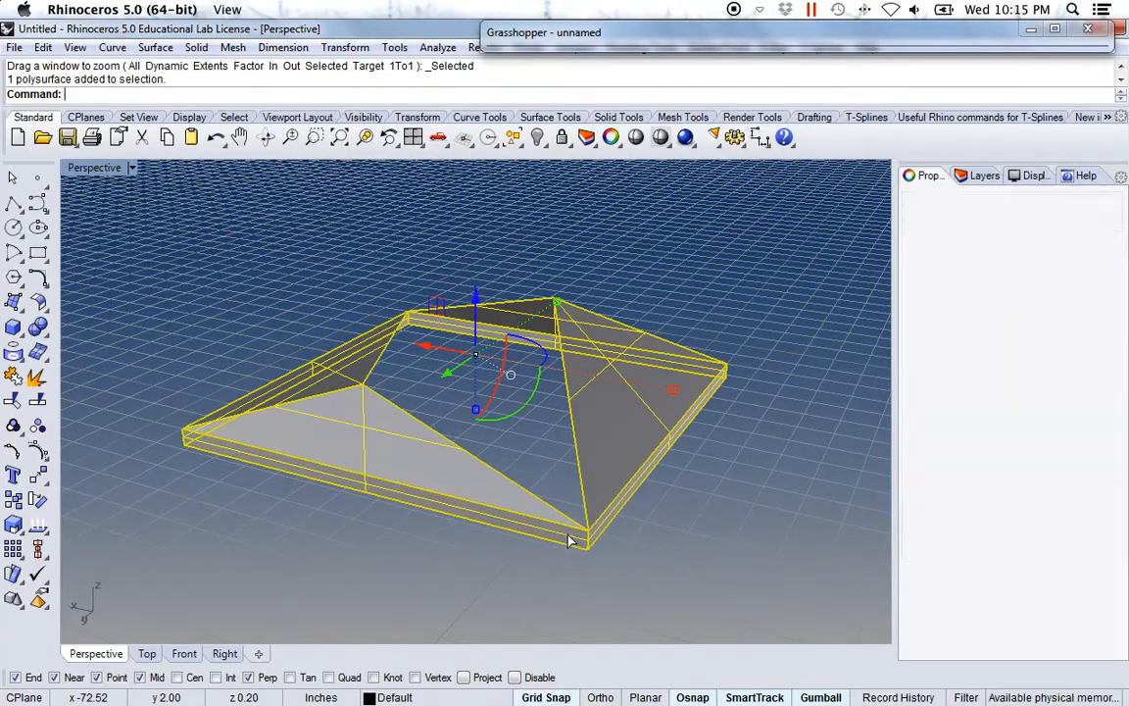
pyautogui.moveTo(735, 498); pyautogui.dragTo(504, 467, button='right')
pyautogui.click(737, 361)
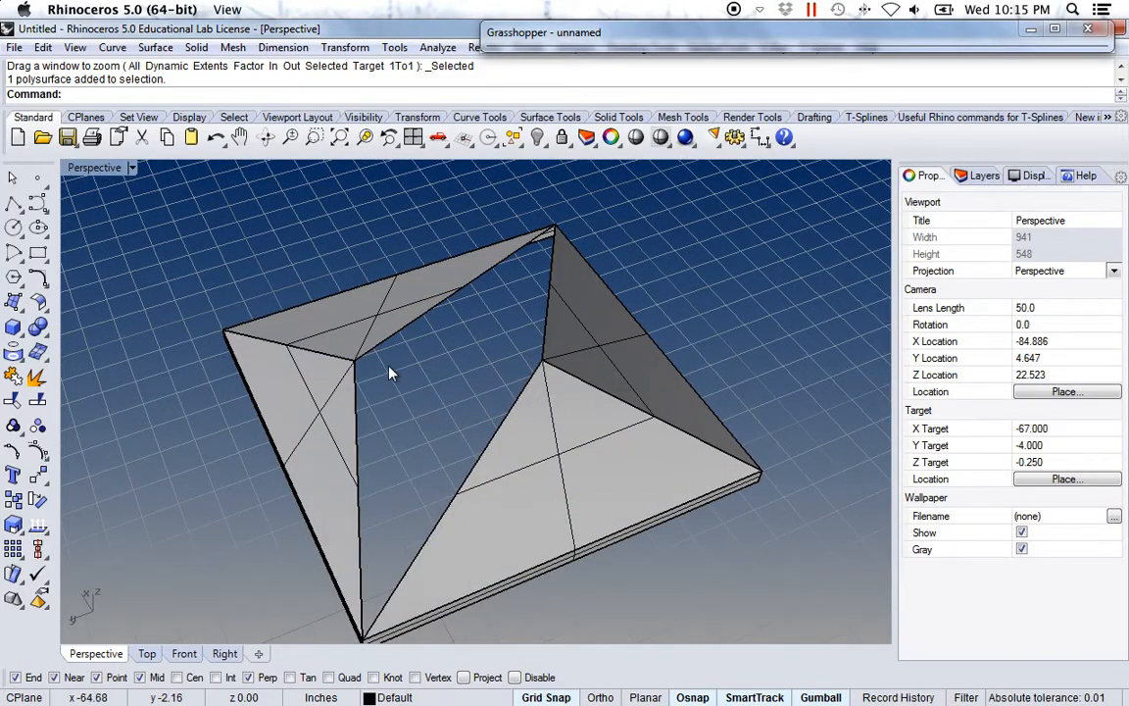
pyautogui.moveTo(390, 372); pyautogui.dragTo(546, 419, button='right')
pyautogui.moveTo(415, 467); pyautogui.dragTo(547, 441, button='right')
# Zoom out to frame the flat surface together with the pyramid.
pyautogui.scroll(-10, 547, 442)
pyautogui.scroll(2, 441, 411)
pyautogui.scroll(2, 547, 454)
pyautogui.keyDown('shift'); pyautogui.moveTo(439, 475); pyautogui.dragTo(533, 483, button='right'); pyautogui.keyUp('shift')
pyautogui.keyDown('shift'); pyautogui.moveTo(614, 472); pyautogui.dragTo(519, 521, button='right'); pyautogui.keyUp('shift')
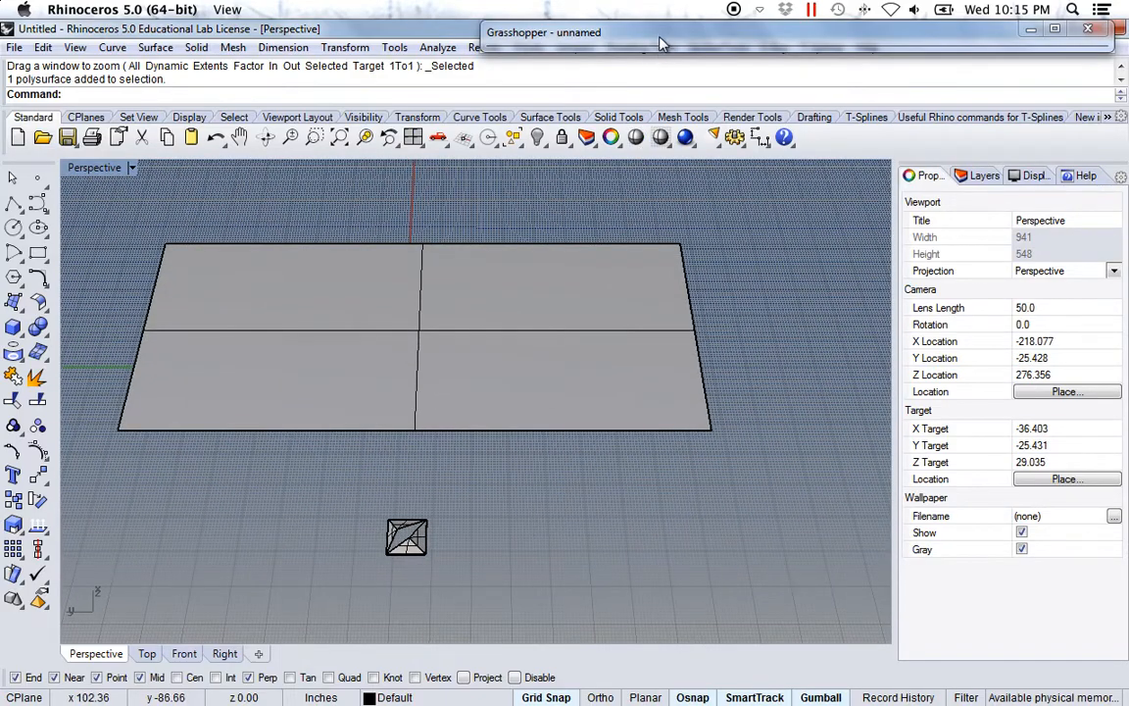
pyautogui.click(592, 32)
# Reference the large flat surface in the Srf parameter and turn off its preview.
pyautogui.doubleClick(592, 32)
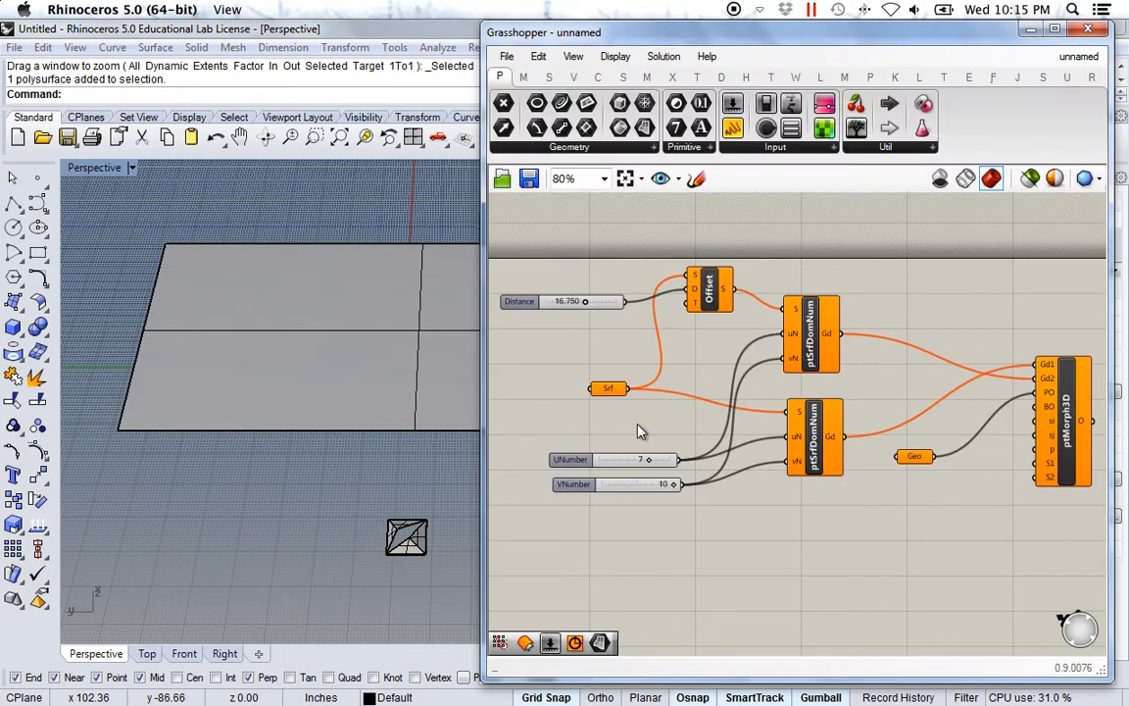
pyautogui.keyDown('shift'); pyautogui.moveTo(355, 407); pyautogui.dragTo(260, 373, button='right'); pyautogui.keyUp('shift')
pyautogui.rightClick(608, 392)
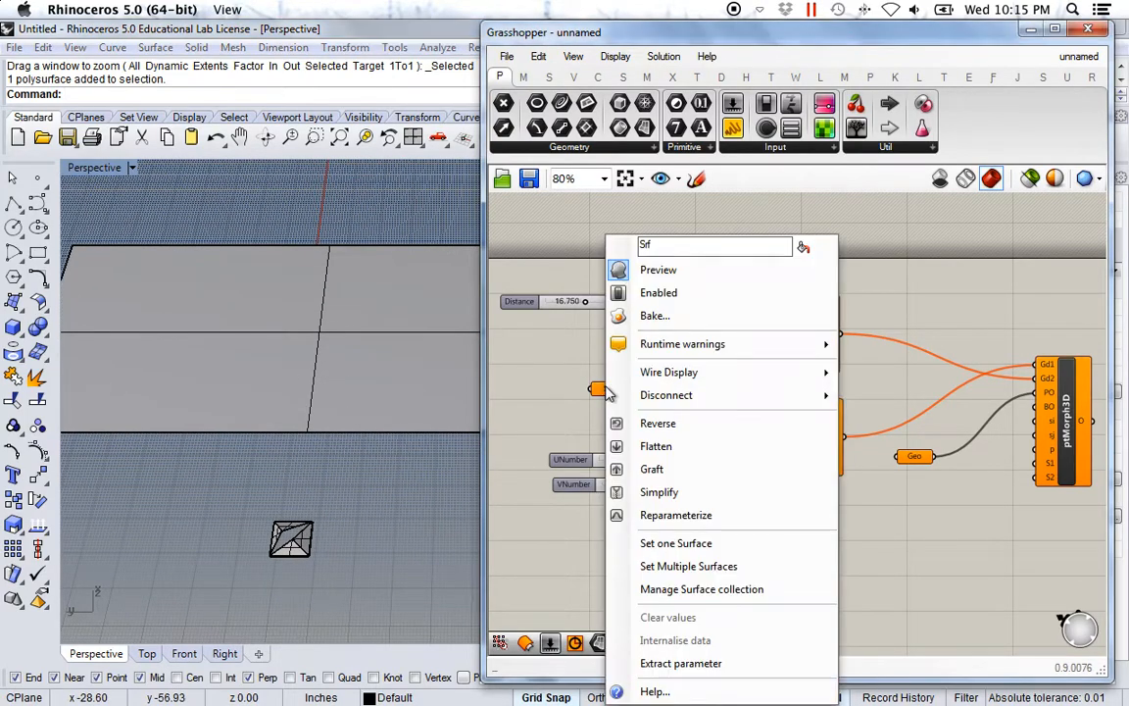
pyautogui.click(731, 542)
pyautogui.click(466, 394)
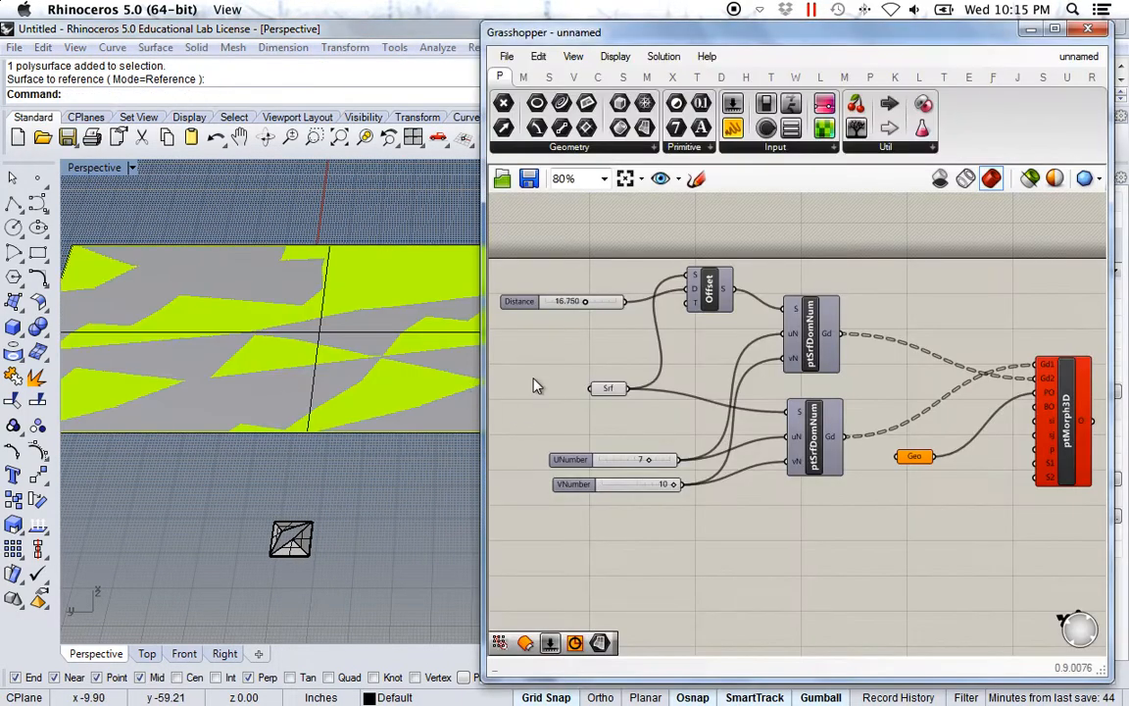
pyautogui.rightClick(602, 386)
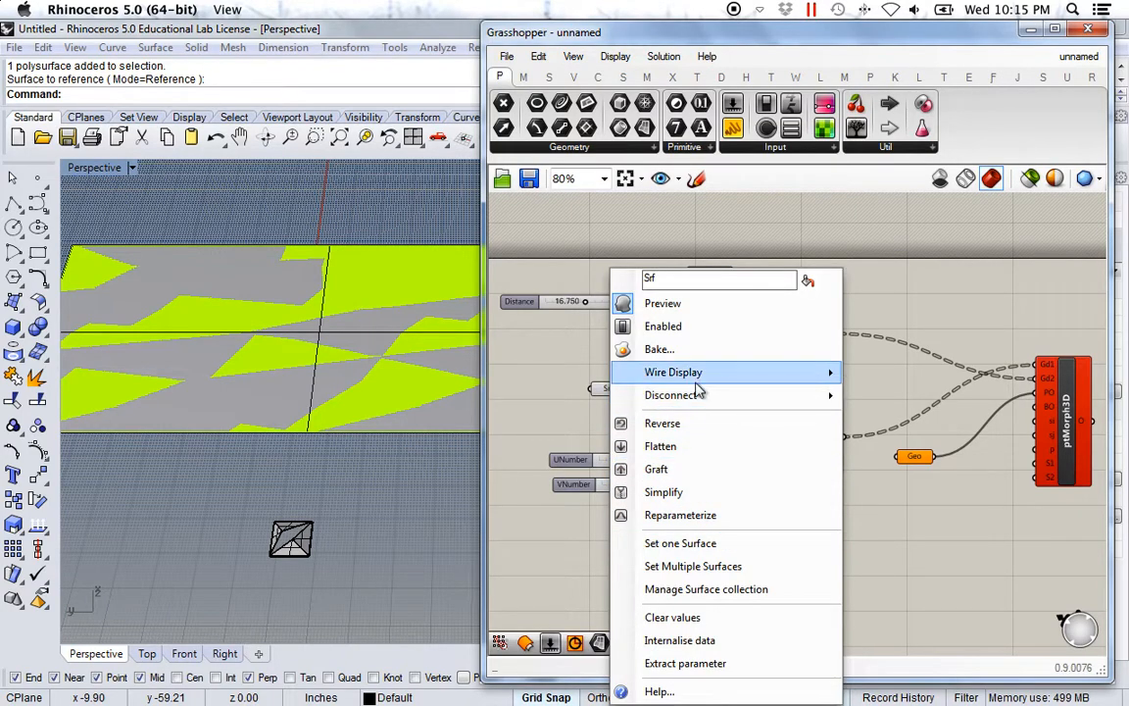
pyautogui.click(706, 310)
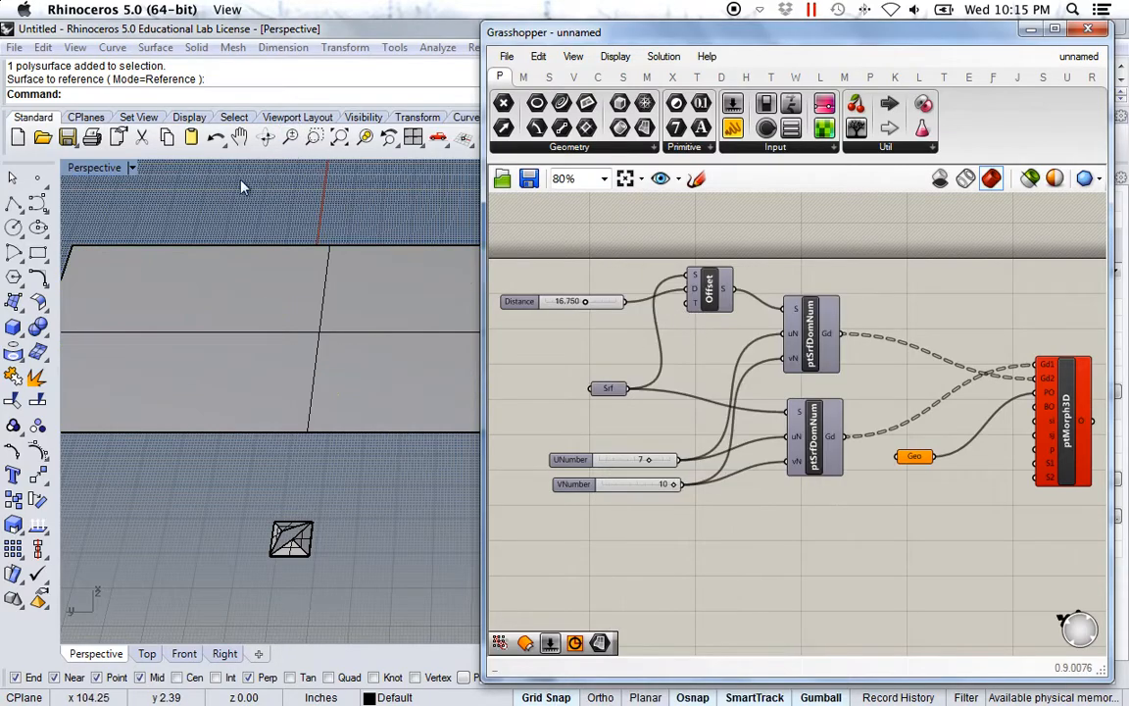
# Reference the small pyramid in the Geo parameter to tile the surface with pyramids.
pyautogui.rightClick(913, 459)
pyautogui.click(999, 549)
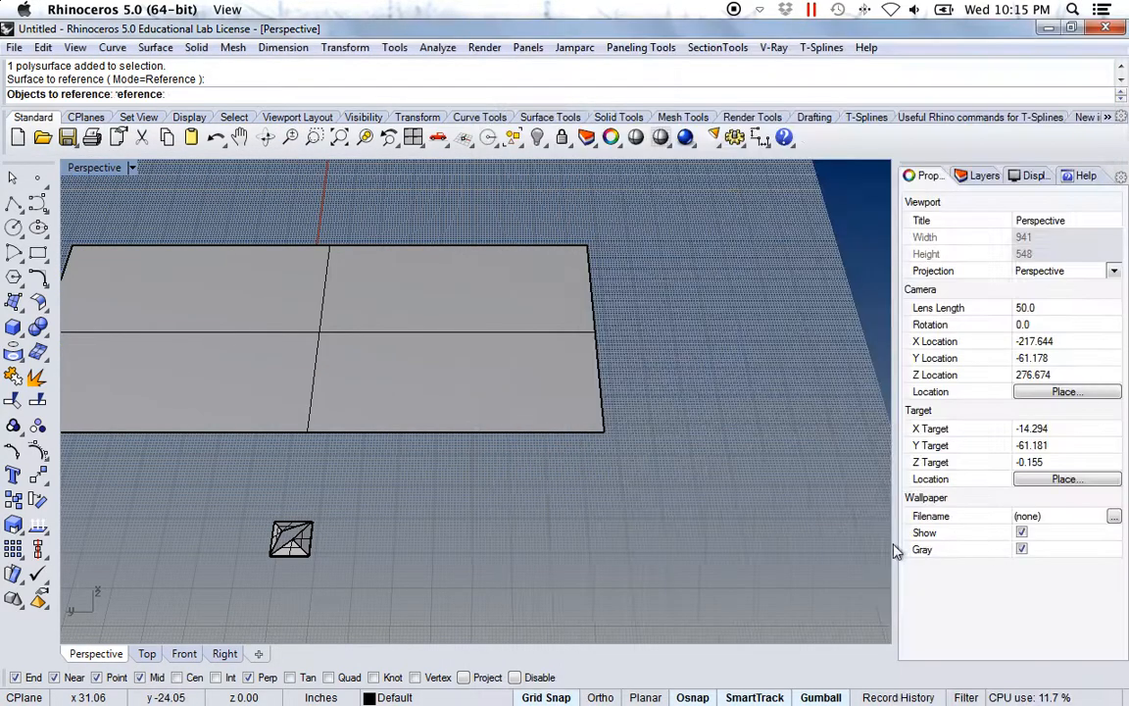
pyautogui.click(297, 552)
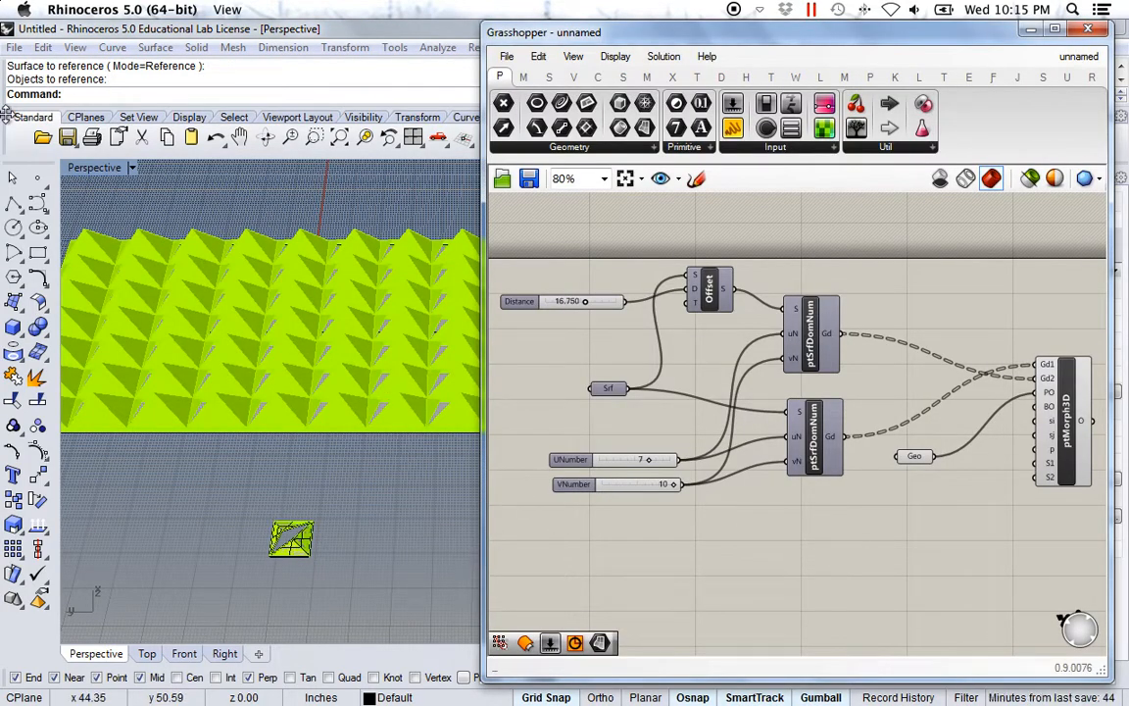
pyautogui.click(86, 173)
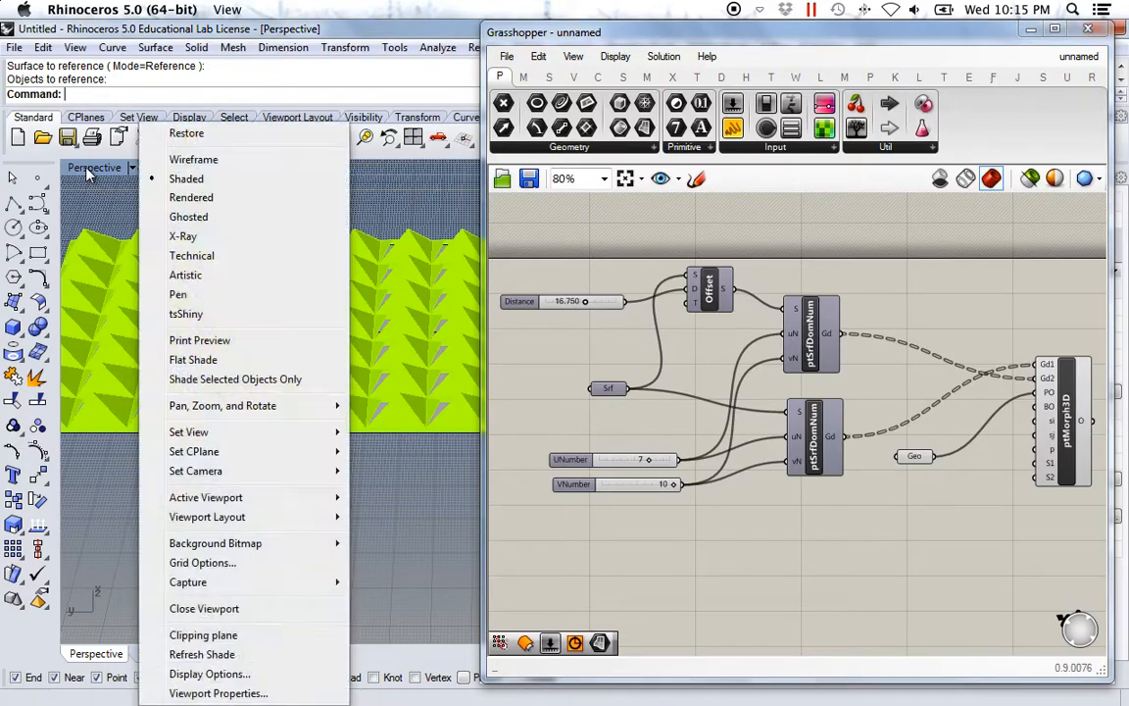
# Show the Perspective view in Wireframe and lower the offset Distance to 4.375.
pyautogui.click(172, 154)
pyautogui.moveTo(250, 422); pyautogui.dragTo(347, 359, button='right')
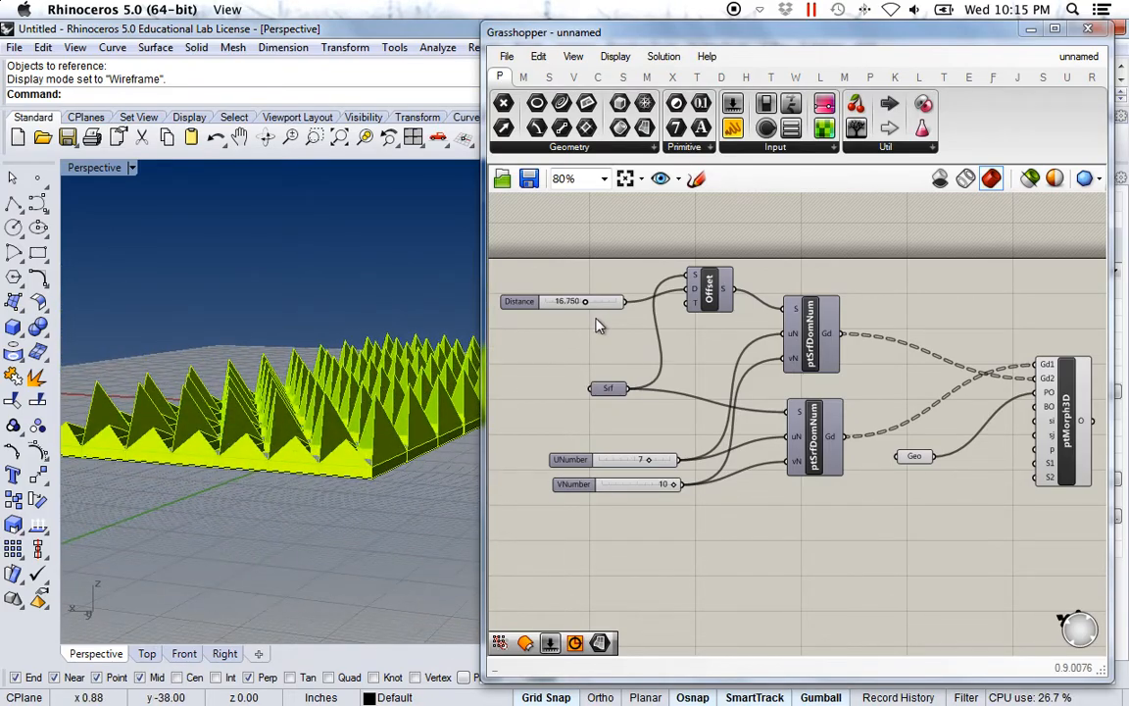
pyautogui.moveTo(584, 304); pyautogui.dragTo(556, 306)
pyautogui.moveTo(249, 454); pyautogui.dragTo(238, 485, button='right')
# Resize the Grasshopper window to see more of the model, then widen it again.
pyautogui.moveTo(484, 454); pyautogui.dragTo(698, 469)
pyautogui.moveTo(549, 455); pyautogui.dragTo(544, 495, button='right')
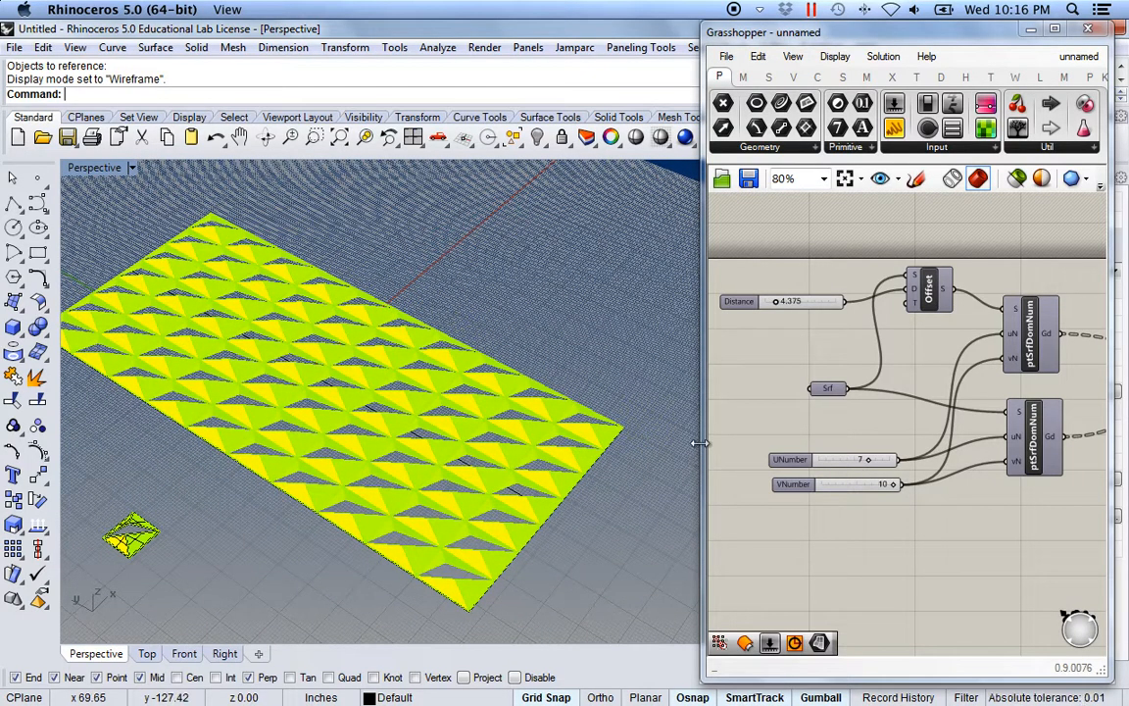
pyautogui.moveTo(698, 441); pyautogui.dragTo(596, 441)
# Move ptMorph3D and the Geo parameter further right on the canvas.
pyautogui.scroll(-2, 870, 551)
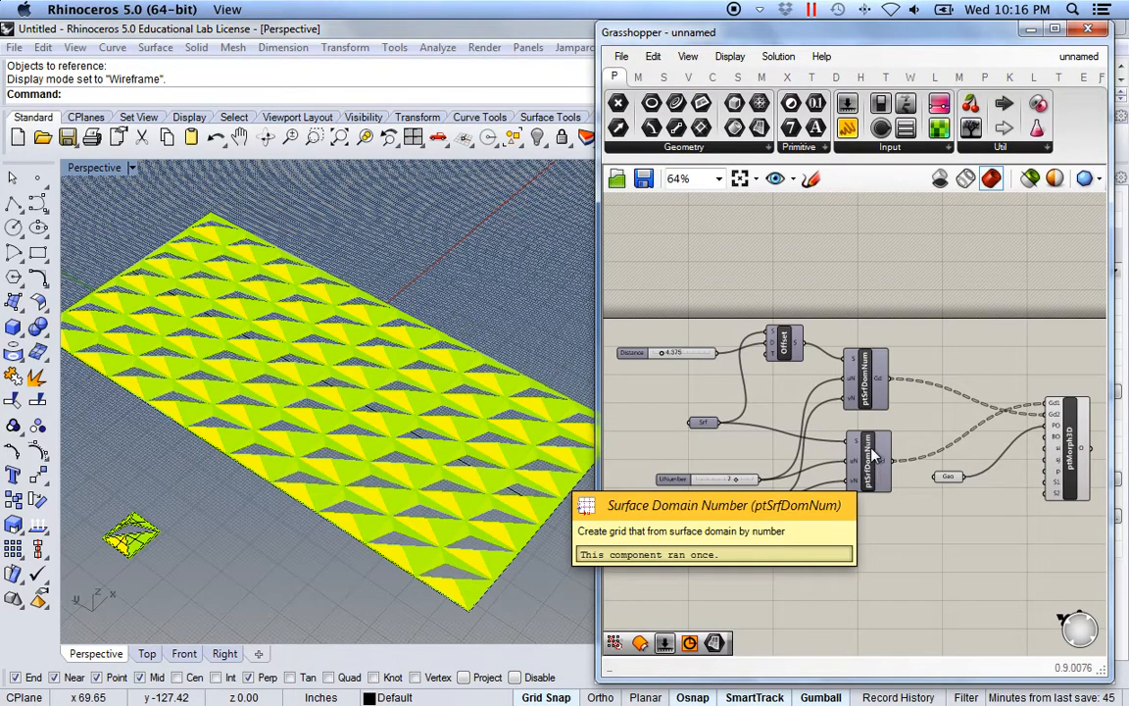
pyautogui.moveTo(945, 527); pyautogui.dragTo(852, 538, button='right')
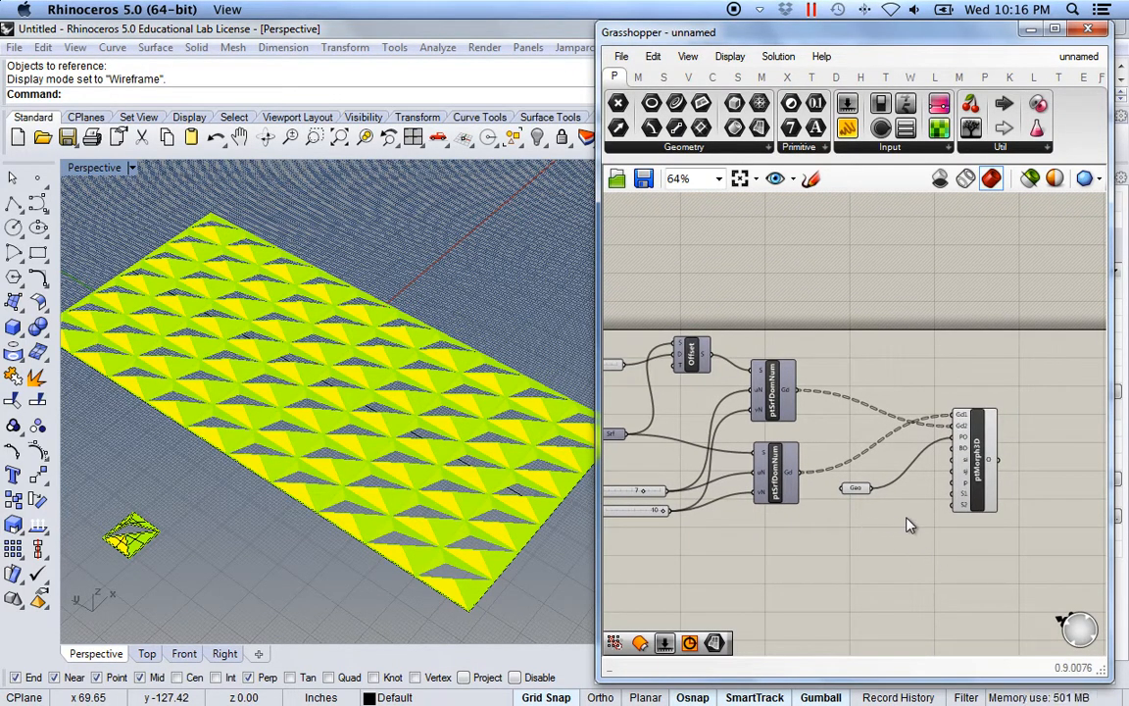
pyautogui.moveTo(976, 505); pyautogui.dragTo(1041, 502)
pyautogui.moveTo(855, 489); pyautogui.dragTo(955, 502)
pyautogui.click(863, 310)
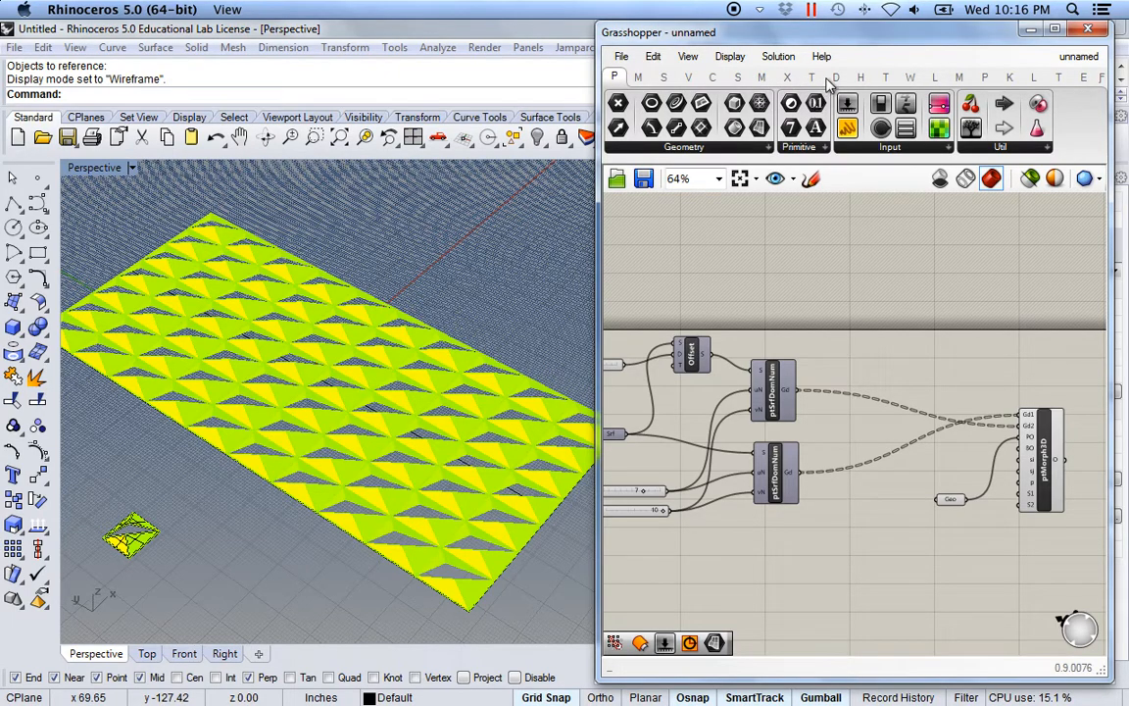
# Place a Point Attraction (ptPointAtts) component from the Paneling Tools Grid Attrac. list.
pyautogui.click(984, 79)
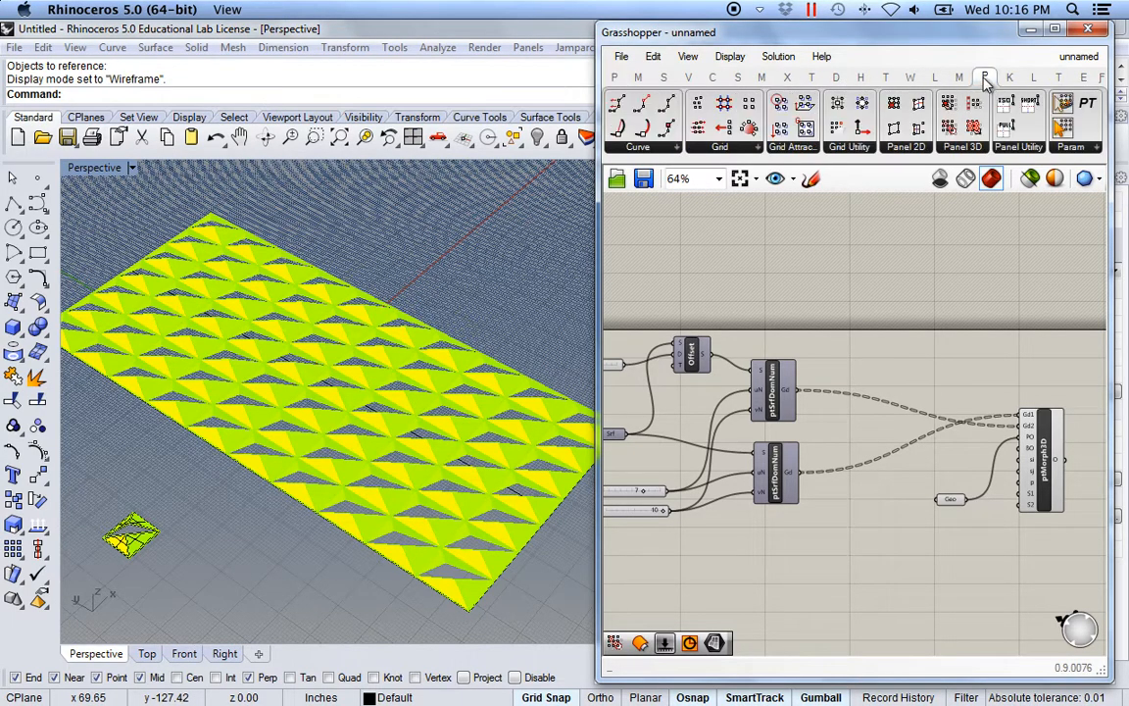
pyautogui.click(784, 147)
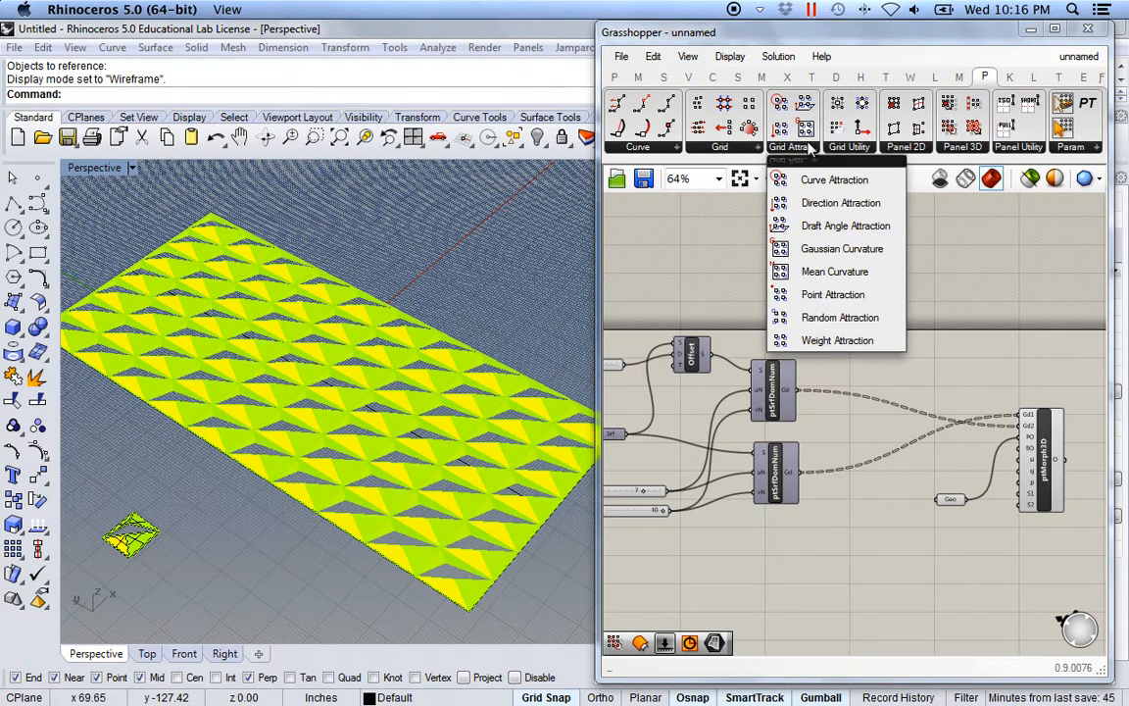
pyautogui.click(850, 304)
pyautogui.click(932, 362)
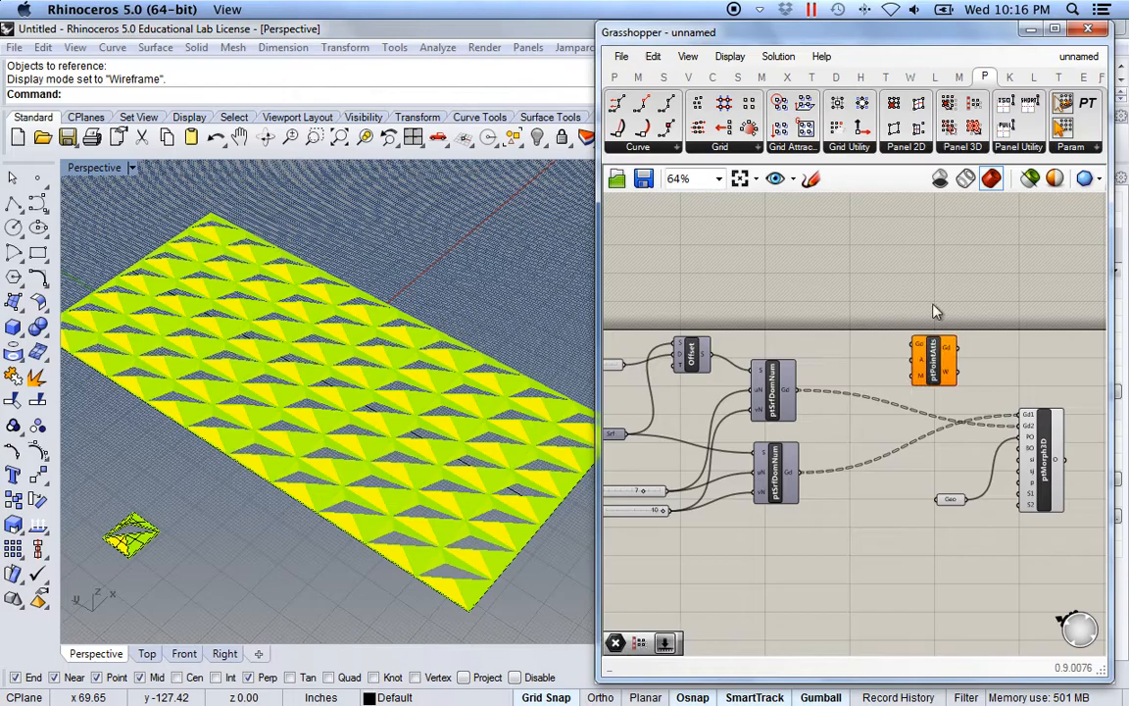
pyautogui.scroll(5, 922, 396)
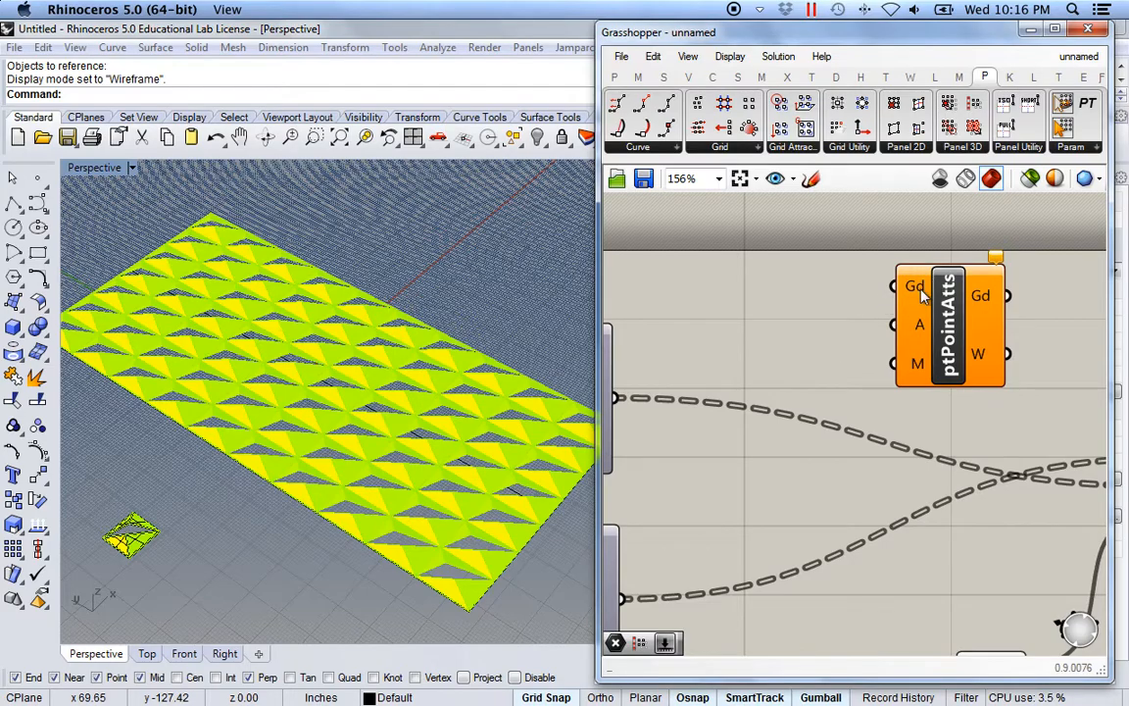
pyautogui.moveTo(916, 297)
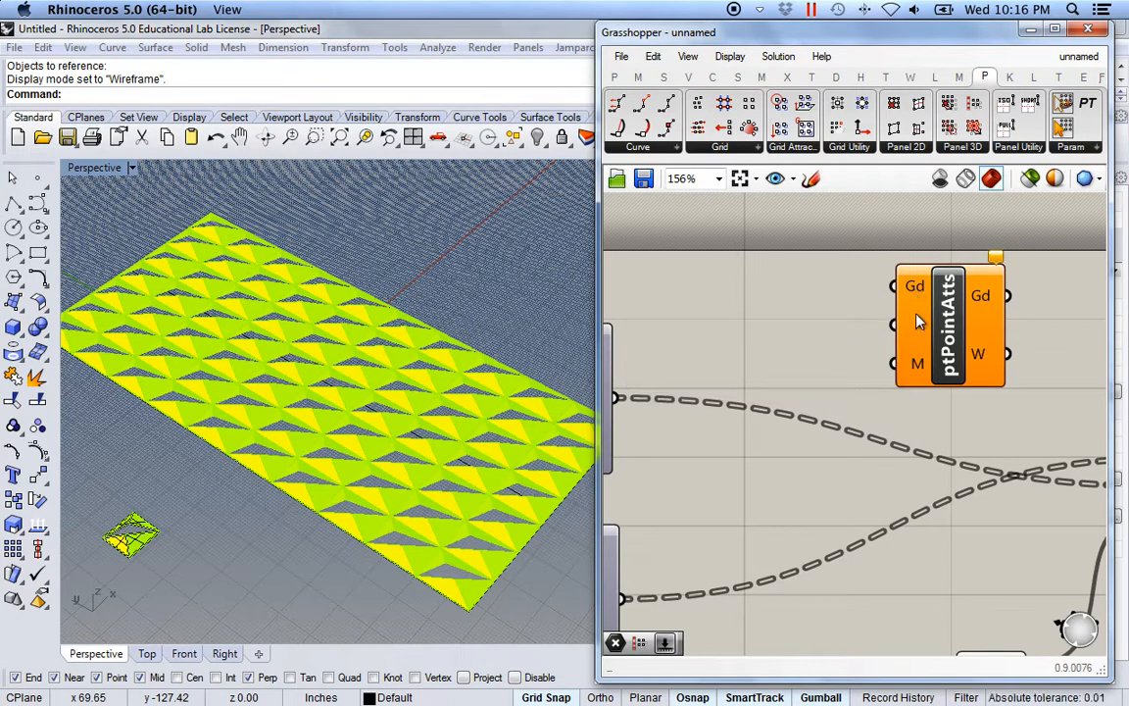
pyautogui.moveTo(921, 327)
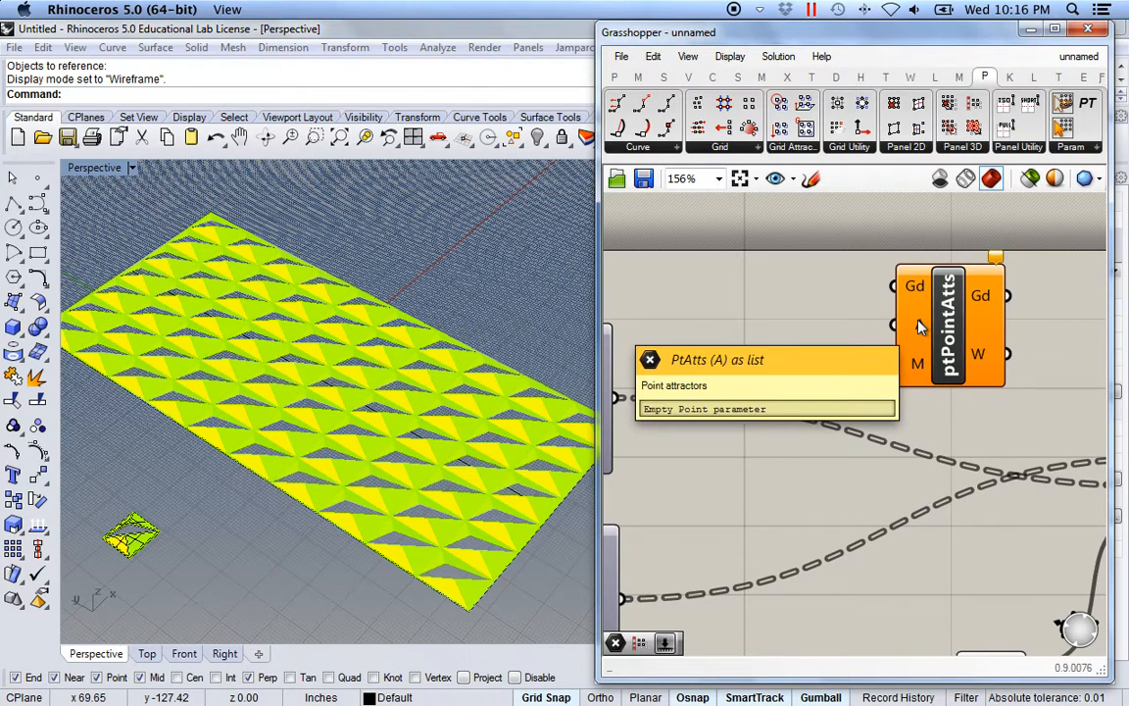
pyautogui.moveTo(920, 365)
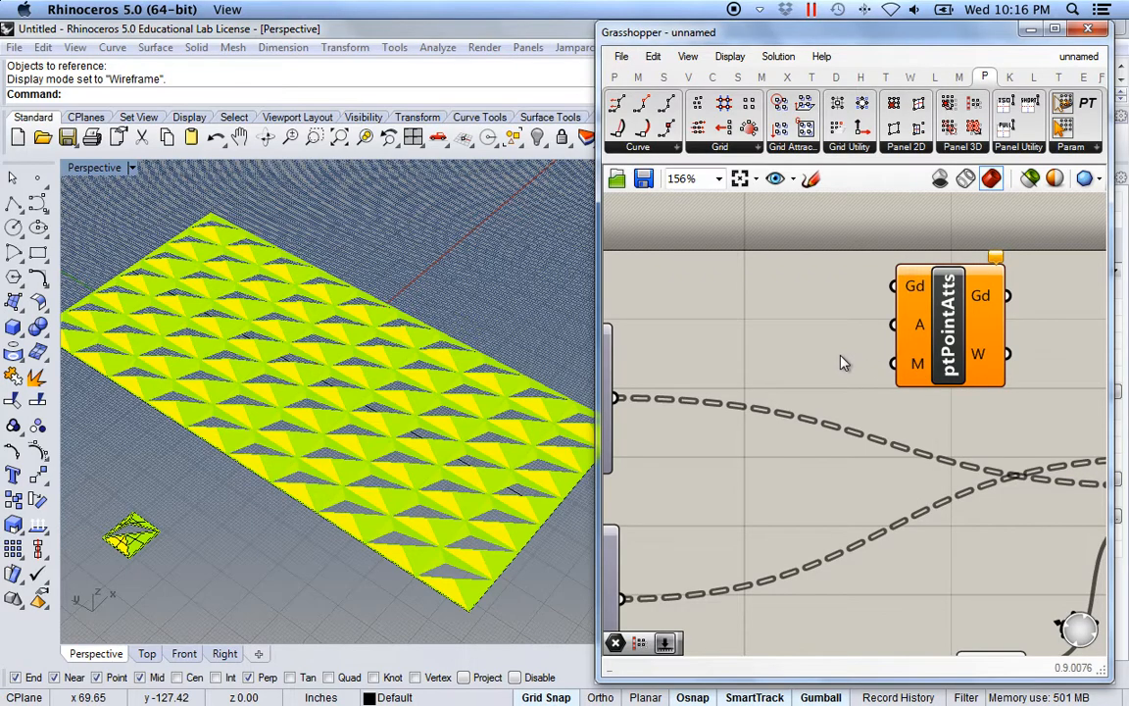
pyautogui.scroll(-5, 844, 362)
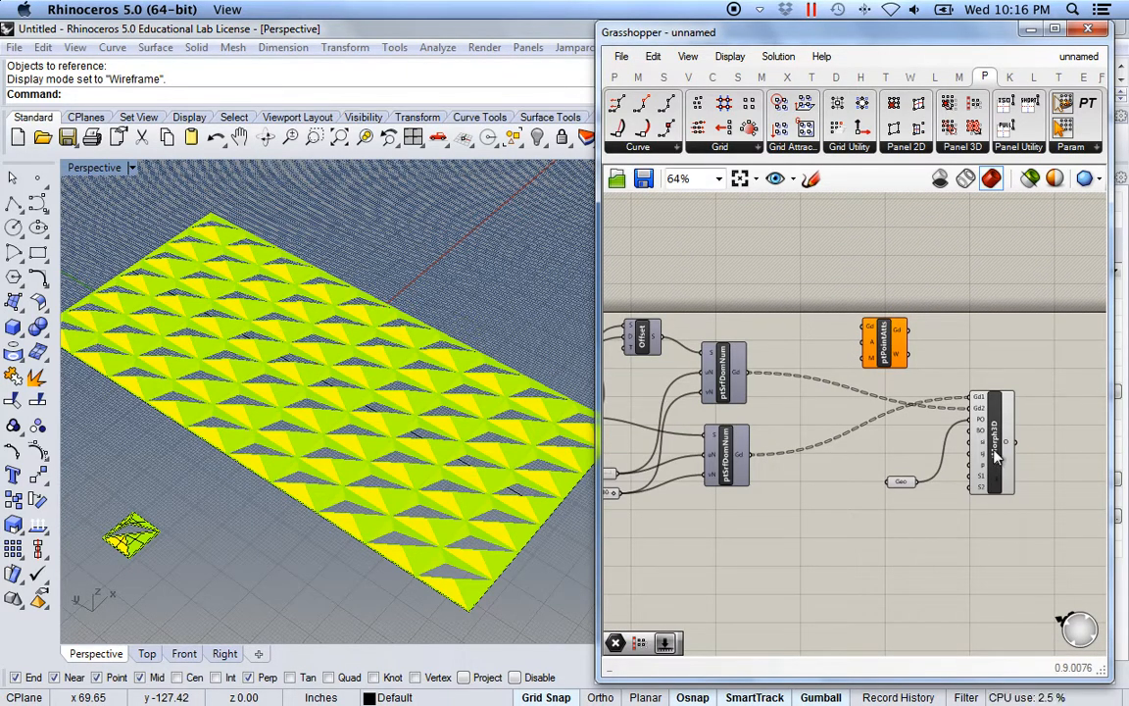
# Turn off ptMorph3D's preview and wire the upper ptSrfDomNum grid into ptPointAtts' Gd input.
pyautogui.rightClick(995, 452)
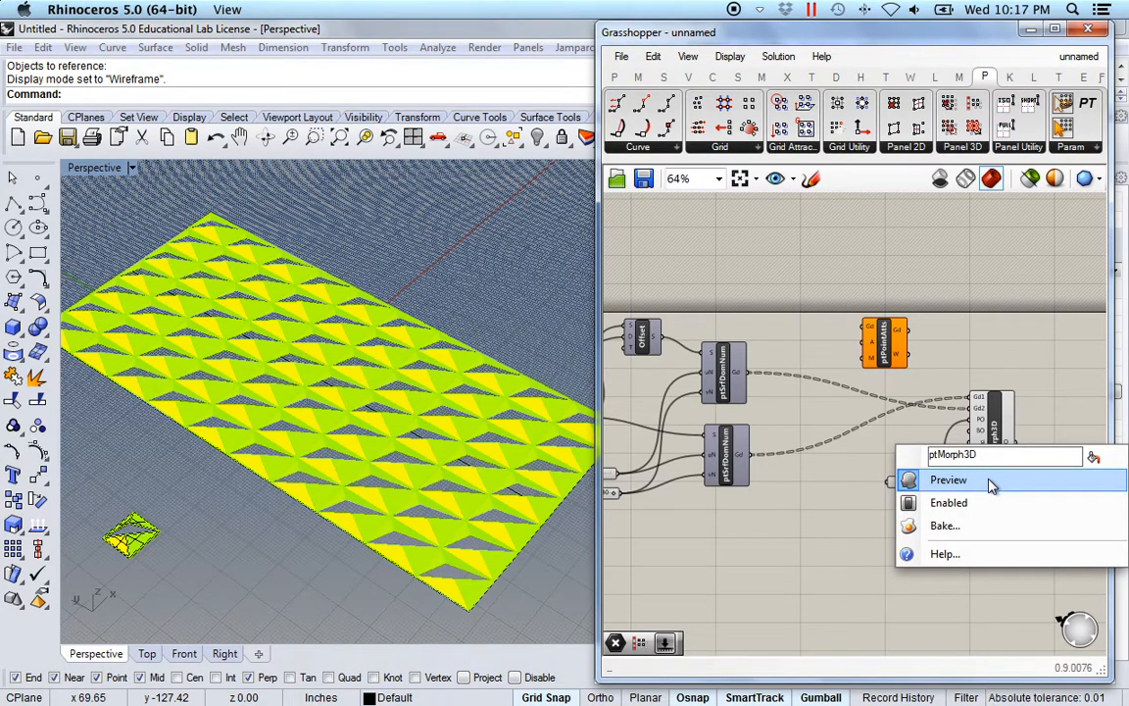
pyautogui.click(992, 482)
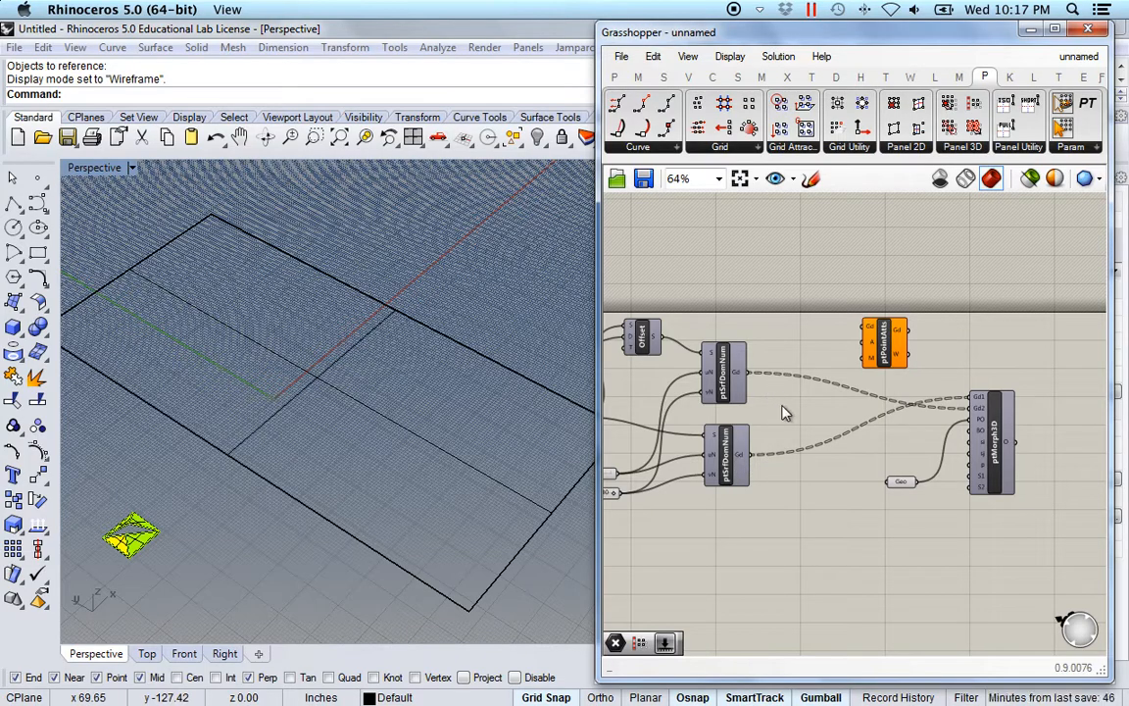
pyautogui.moveTo(781, 409); pyautogui.dragTo(831, 416, button='right')
pyautogui.scroll(3, 821, 426)
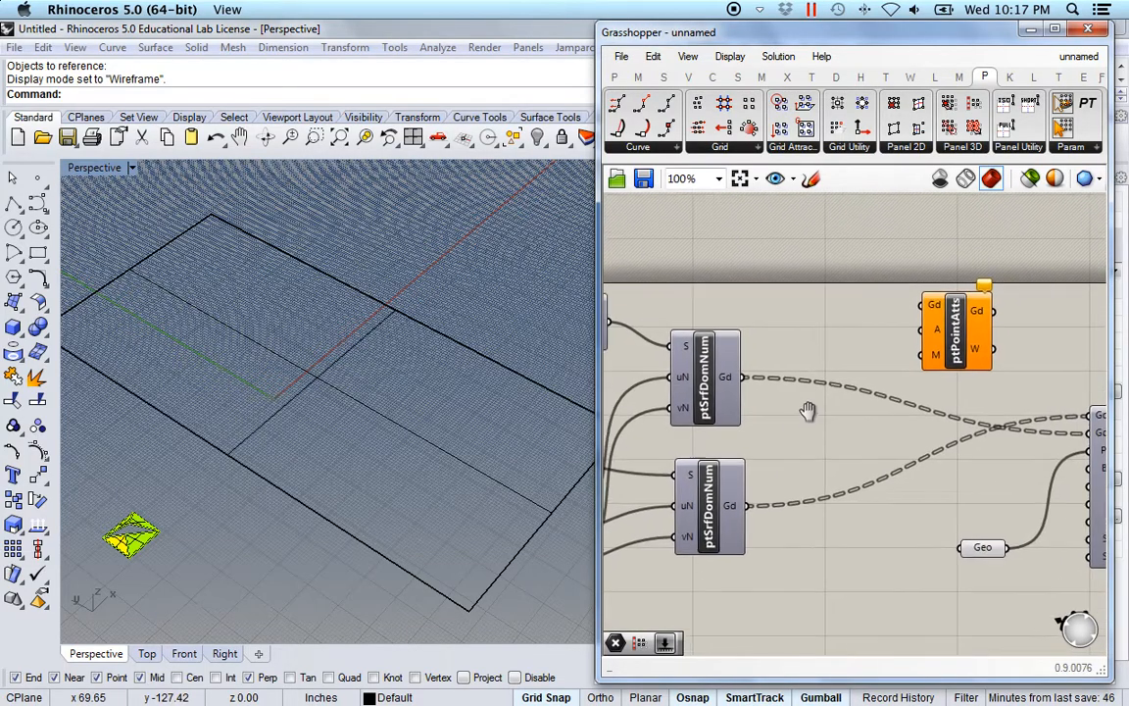
pyautogui.moveTo(710, 392); pyautogui.dragTo(894, 327)
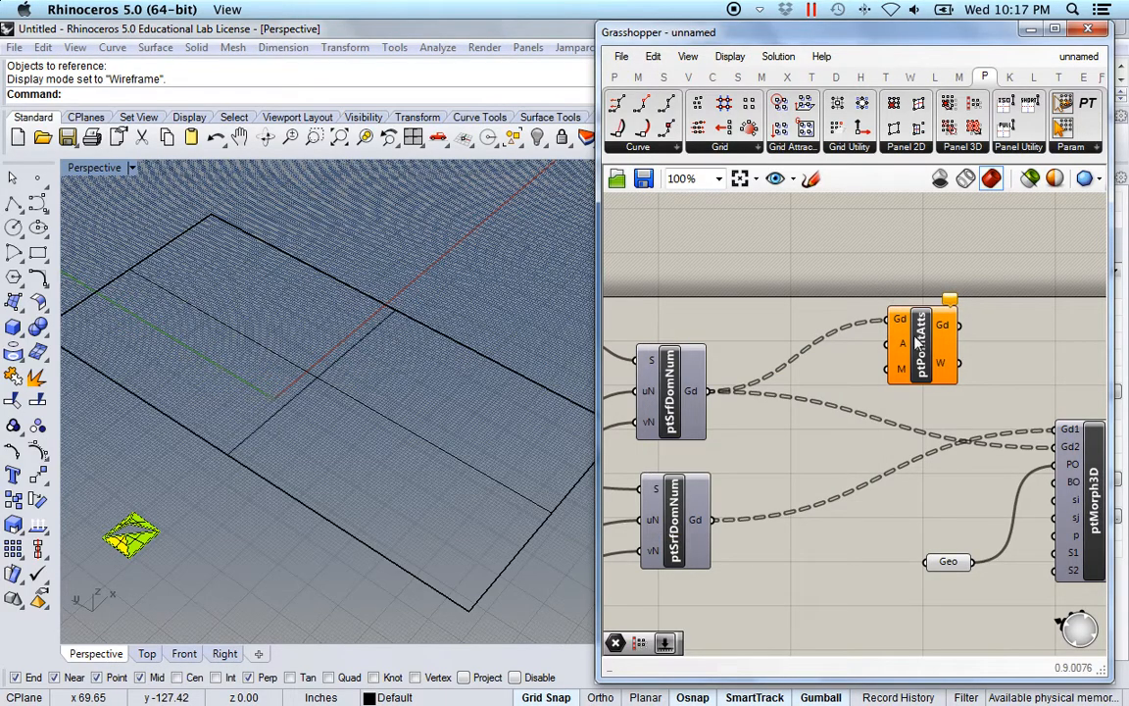
pyautogui.moveTo(925, 351); pyautogui.dragTo(925, 316)
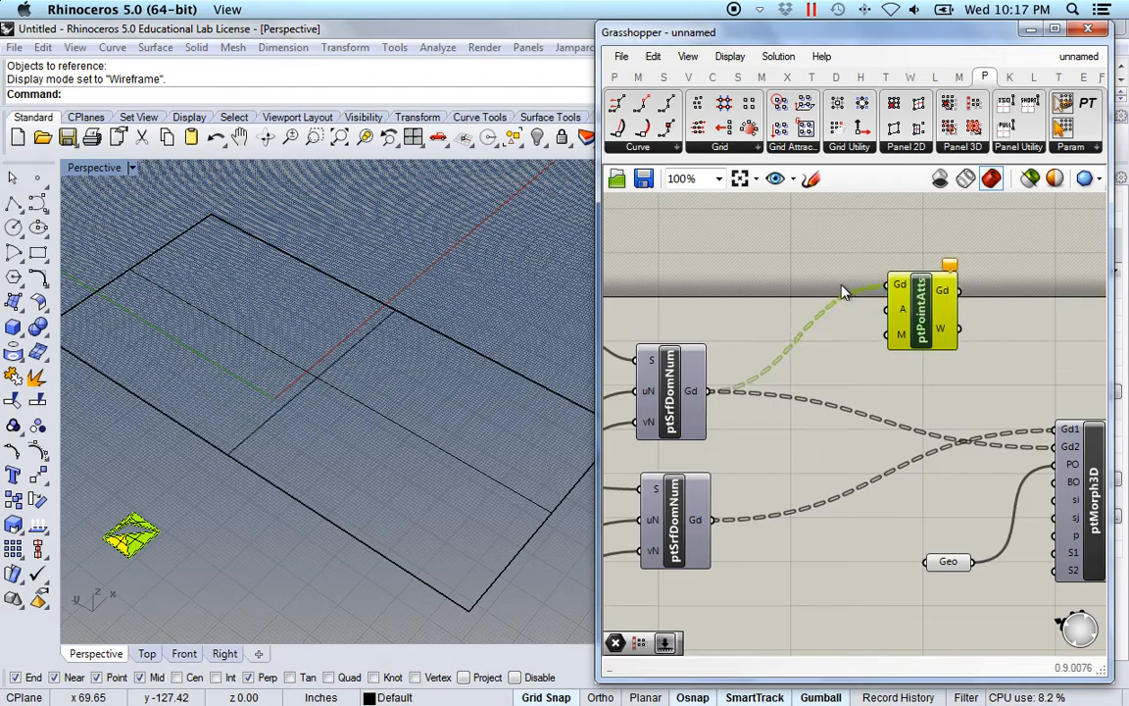
pyautogui.click(799, 284)
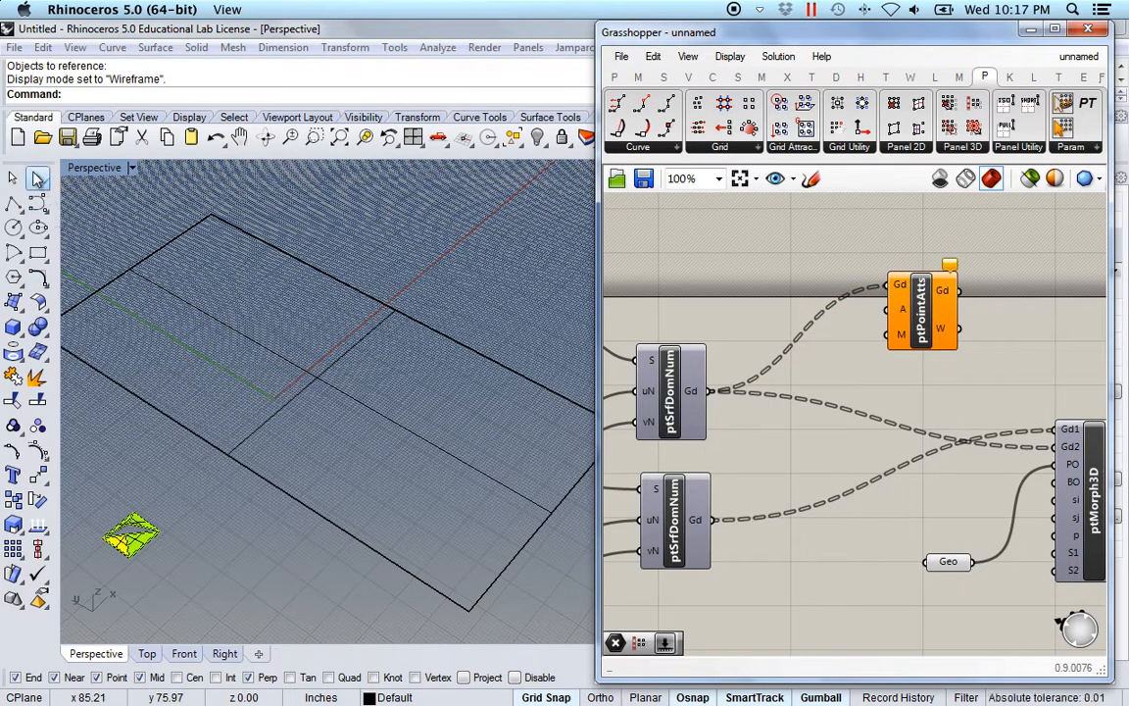
# Place an attractor point on the surface and reference it in a new Pt parameter.
pyautogui.click(38, 180)
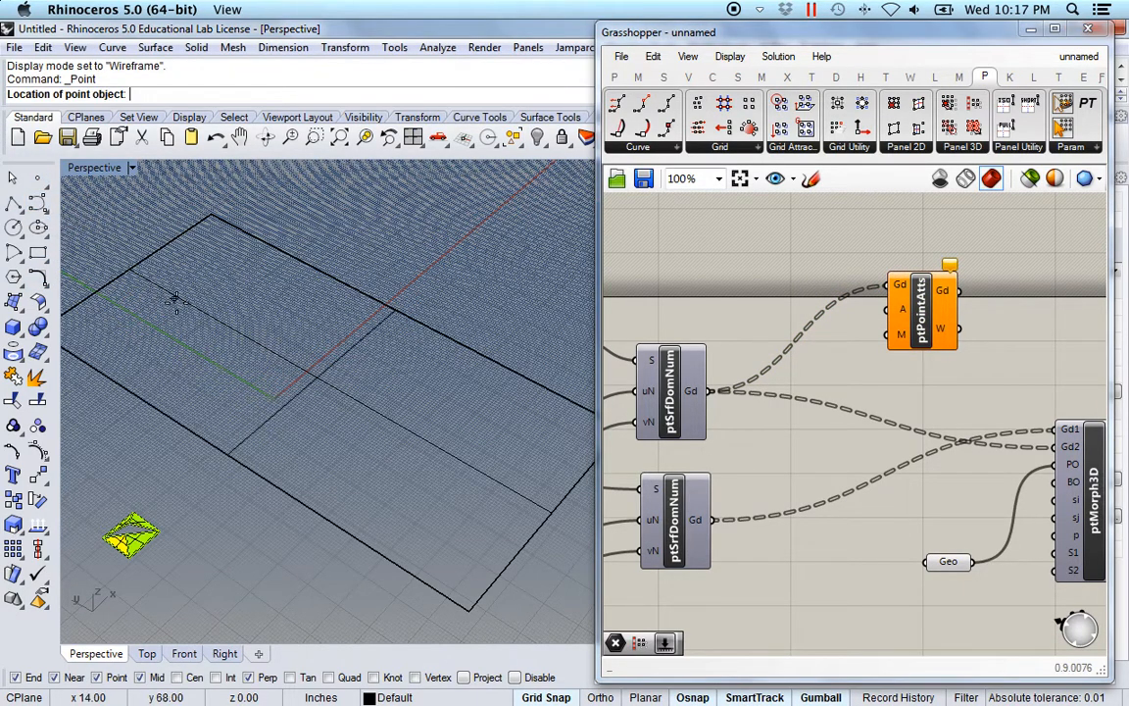
pyautogui.click(270, 378)
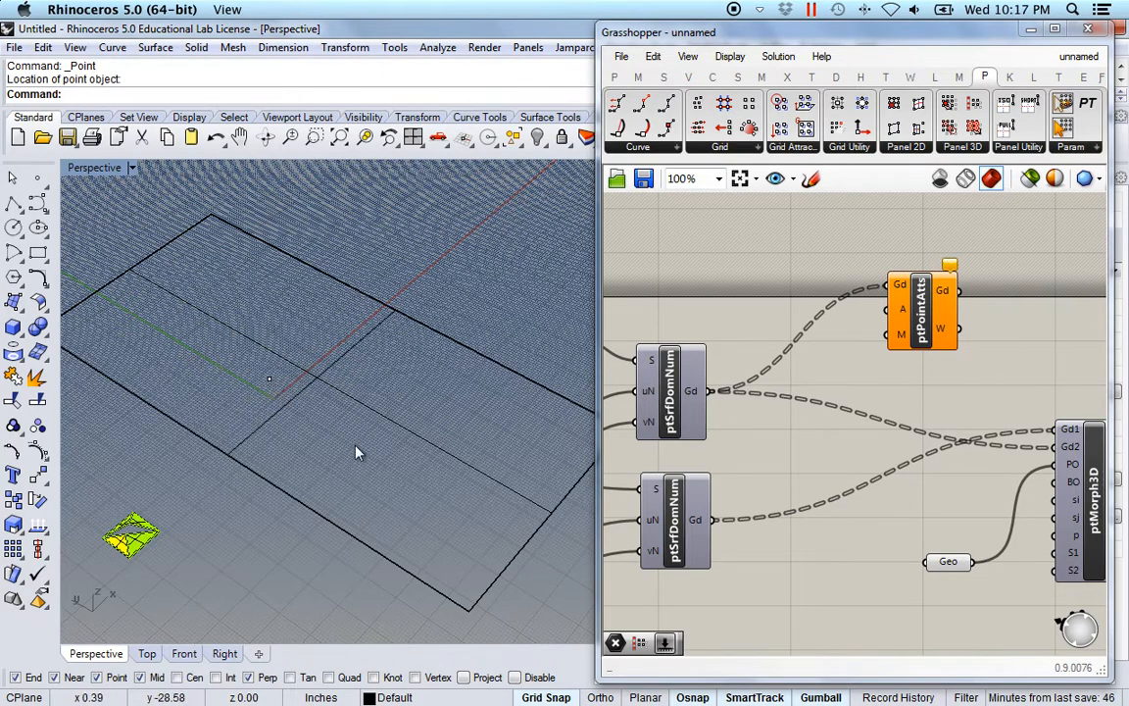
pyautogui.click(615, 78)
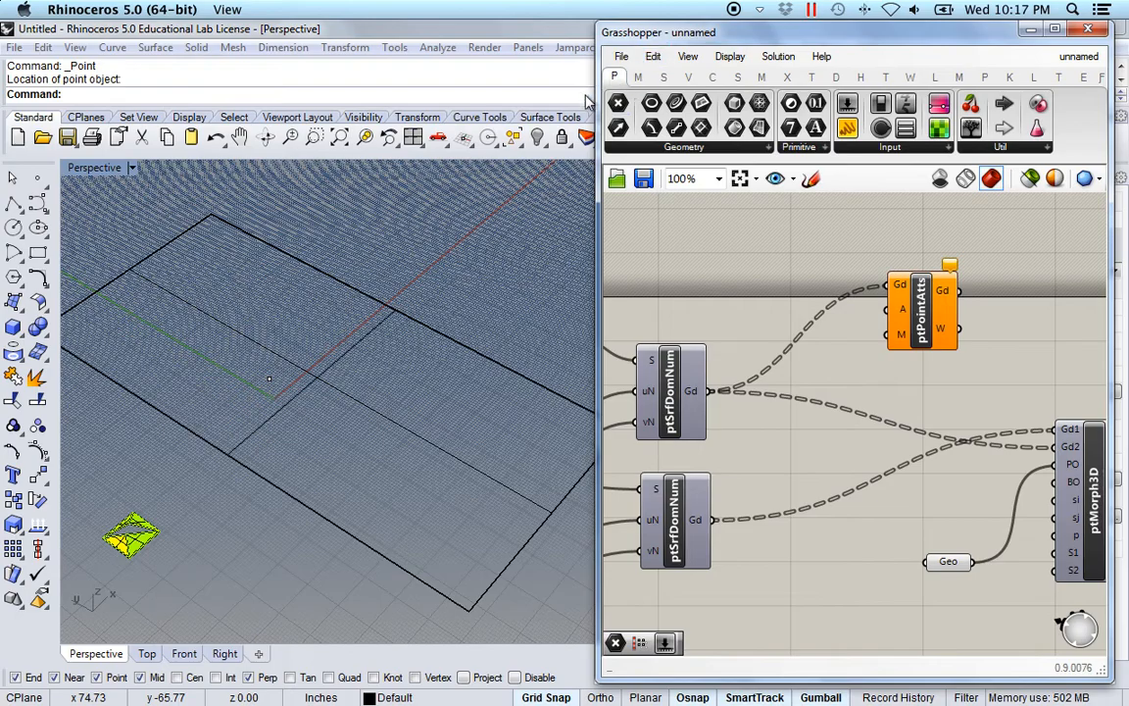
pyautogui.moveTo(618, 104); pyautogui.dragTo(817, 392)
pyautogui.moveTo(816, 344); pyautogui.dragTo(813, 338)
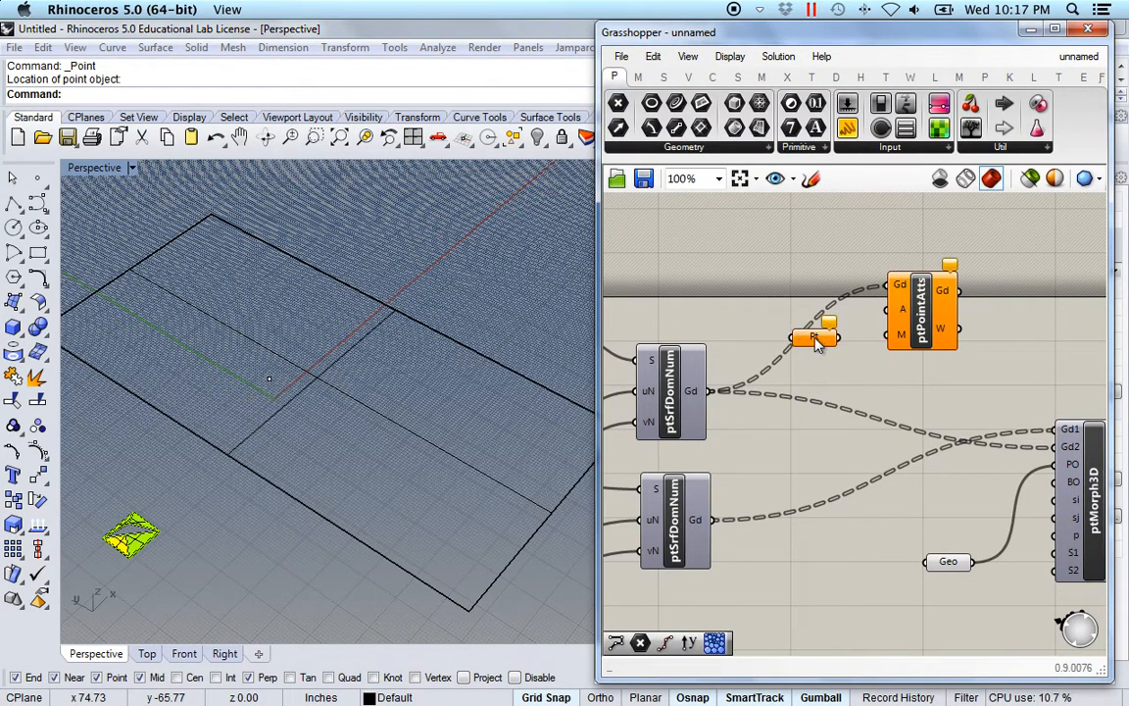
pyautogui.rightClick(812, 339)
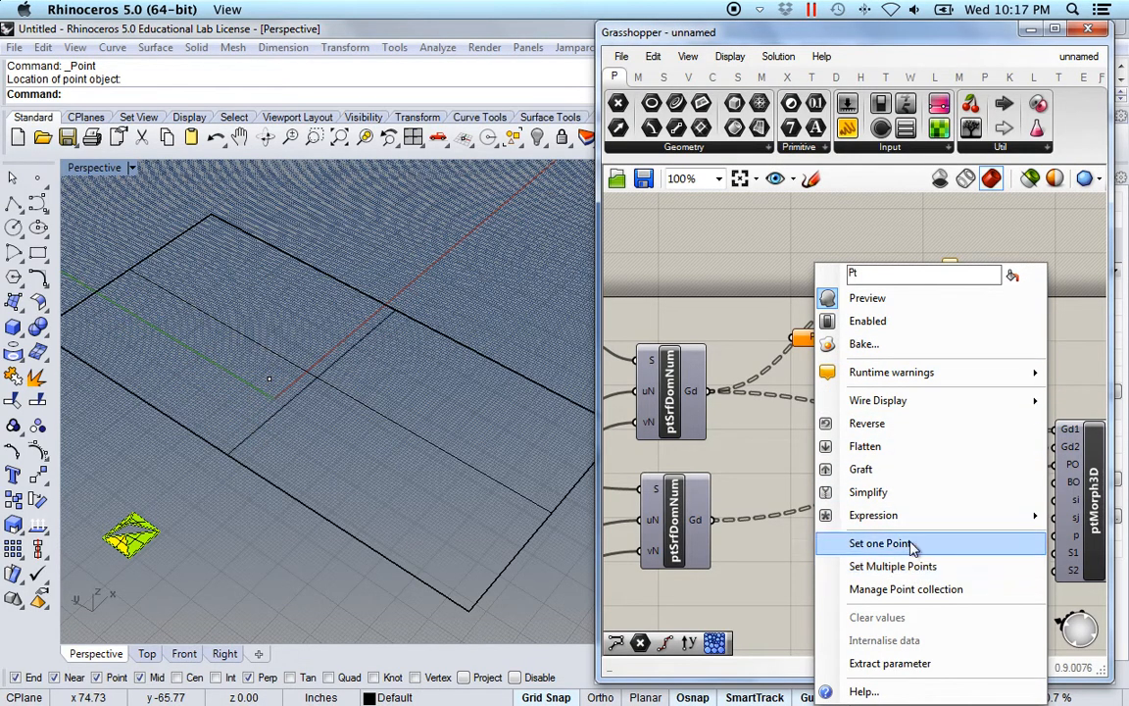
pyautogui.click(849, 543)
pyautogui.click(271, 379)
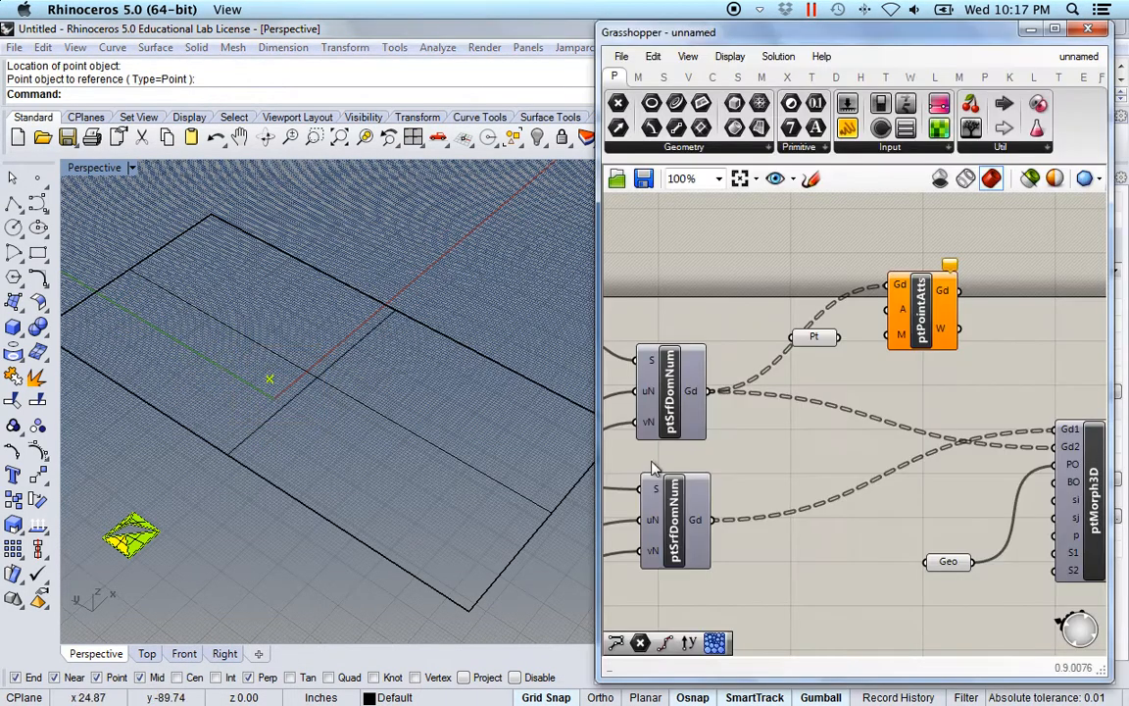
pyautogui.moveTo(823, 341); pyautogui.dragTo(879, 327)
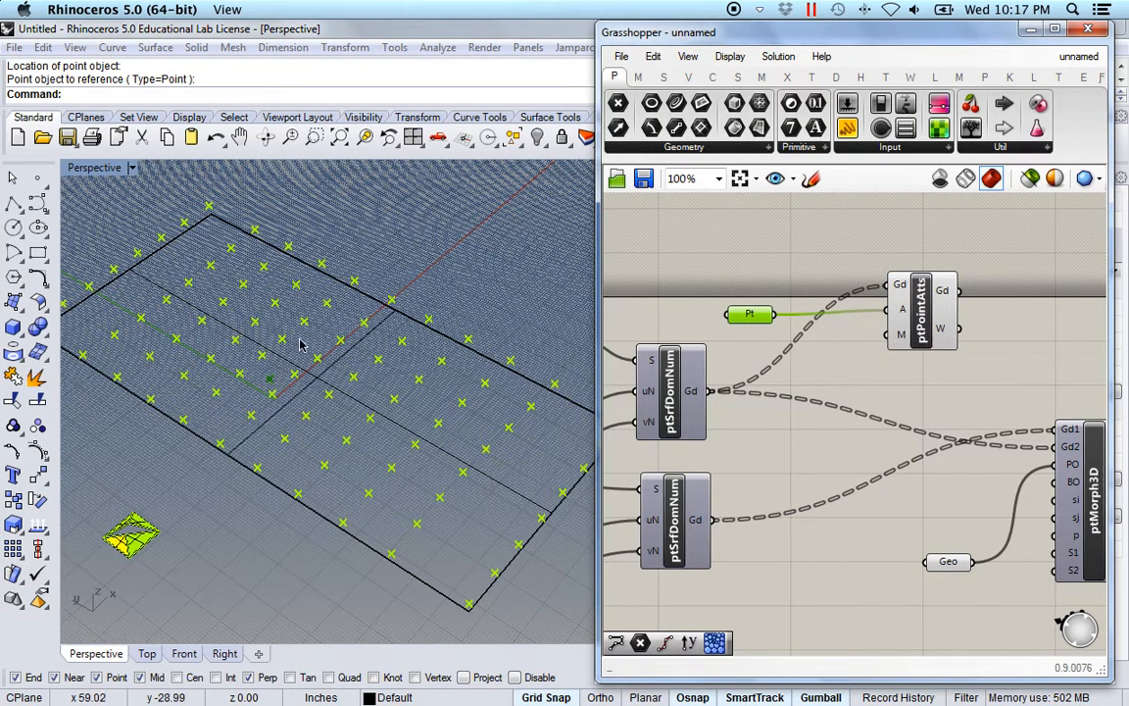
pyautogui.moveTo(410, 461); pyautogui.dragTo(433, 416, button='right')
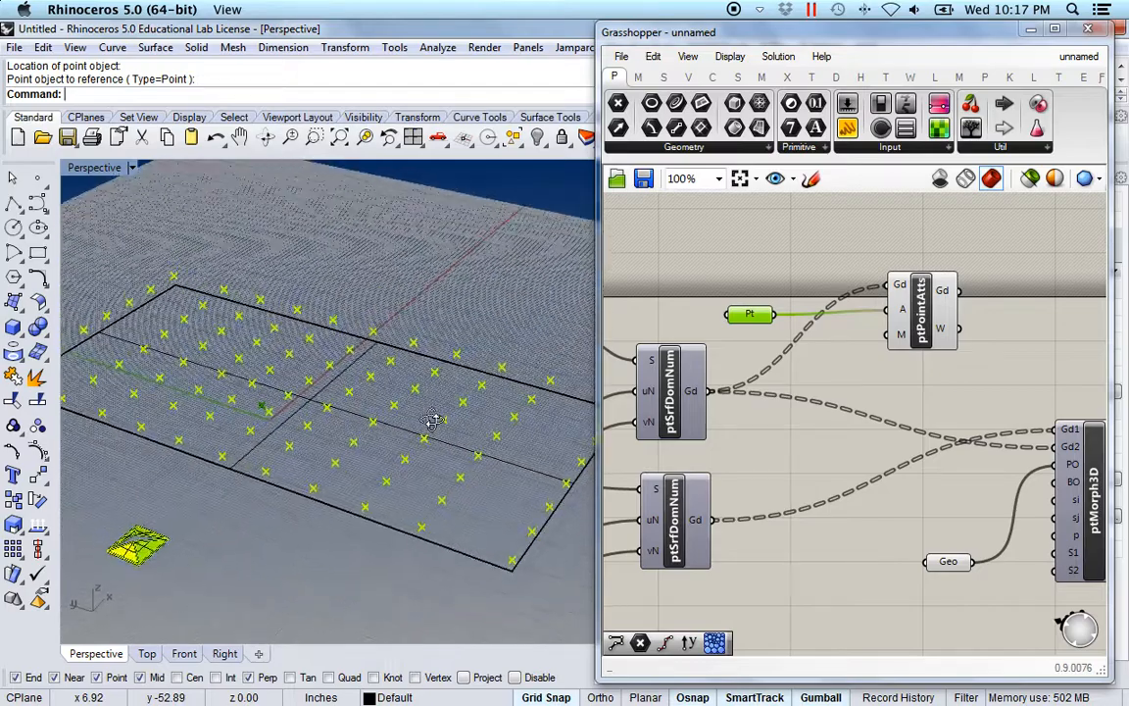
pyautogui.click(965, 403)
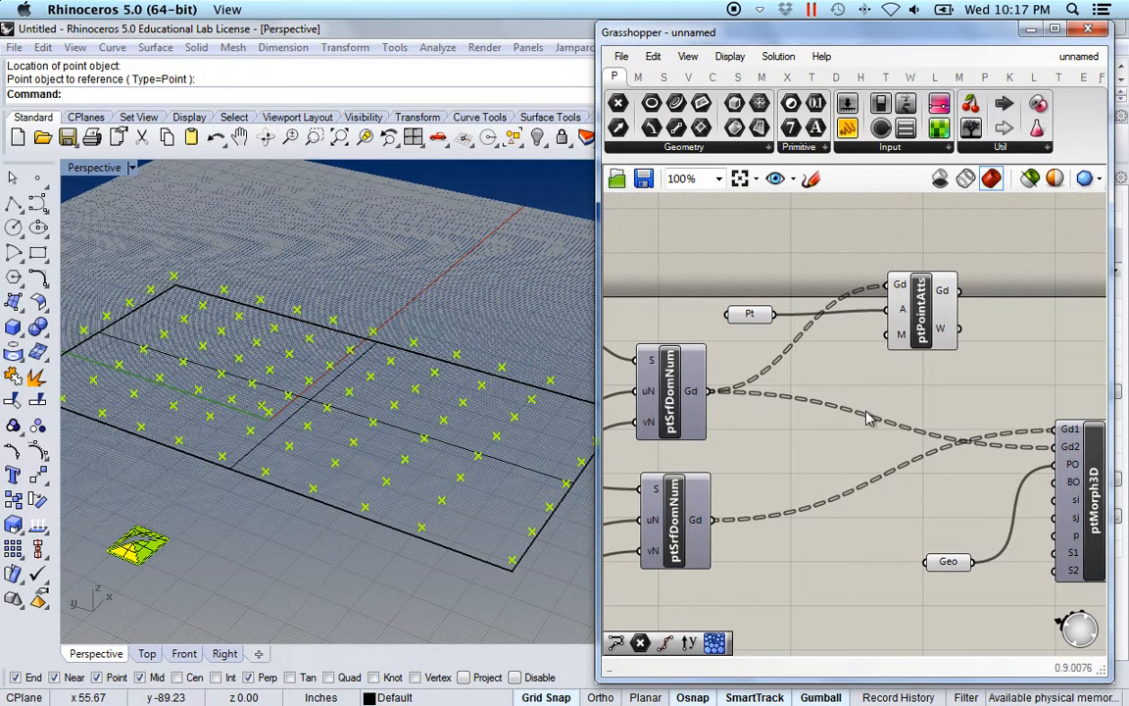
# Move the attractor point across the surface and back toward the centre to see the grid react.
pyautogui.scroll(-3, 867, 419)
pyautogui.moveTo(784, 441); pyautogui.dragTo(913, 423, button='right')
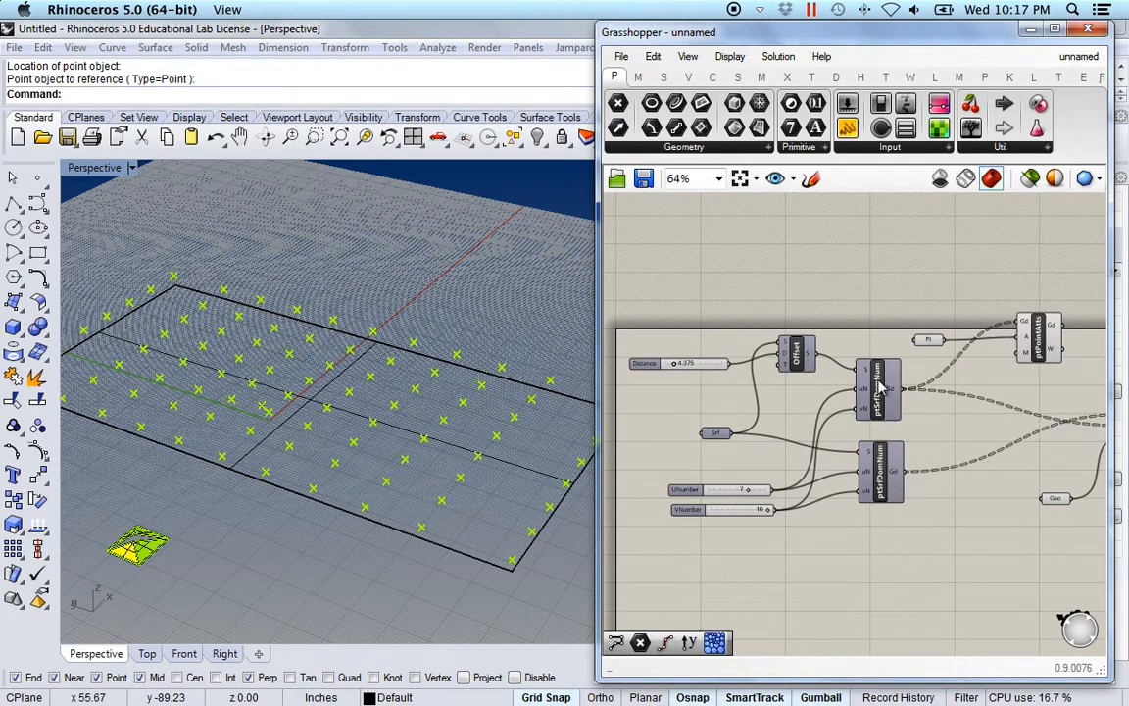
pyautogui.moveTo(991, 452); pyautogui.dragTo(799, 444, button='right')
pyautogui.scroll(3, 975, 488)
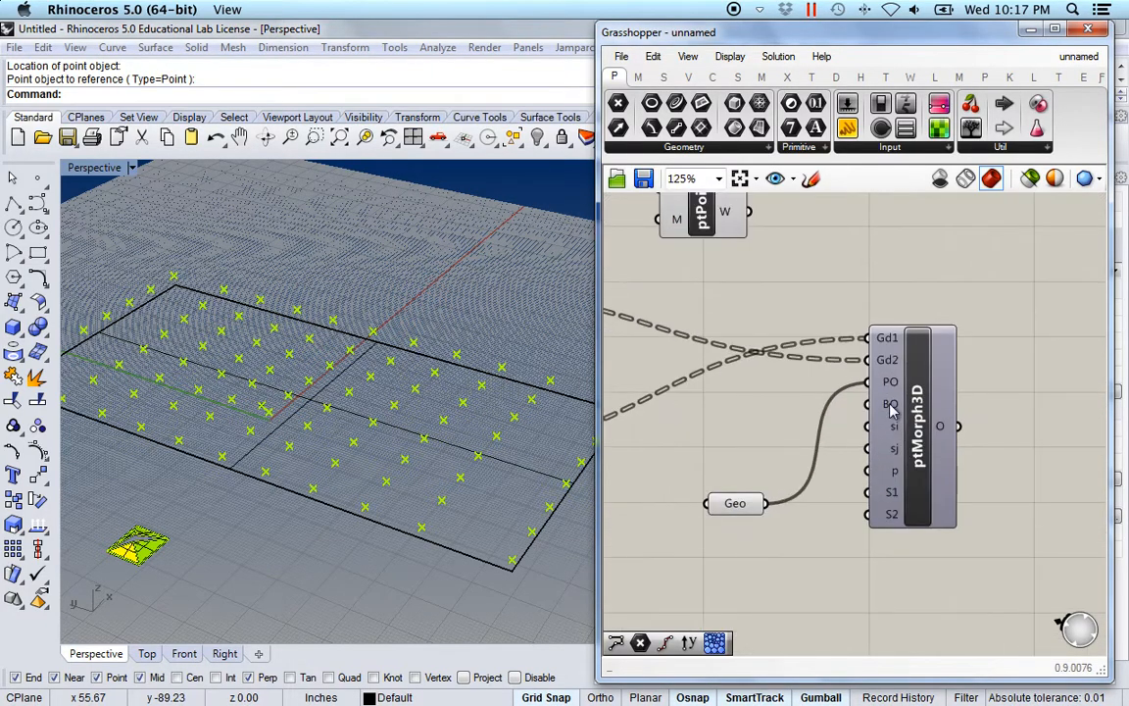
pyautogui.moveTo(731, 370); pyautogui.dragTo(845, 418, button='right')
pyautogui.moveTo(346, 455); pyautogui.dragTo(253, 443, button='right')
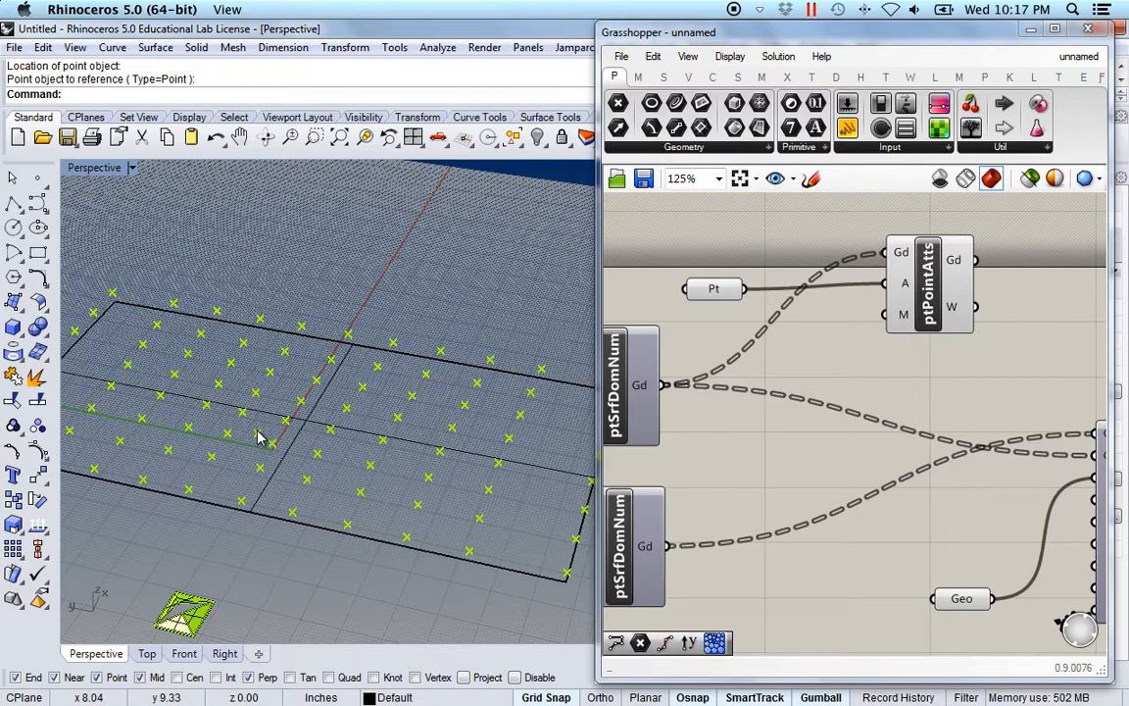
pyautogui.click(260, 437)
pyautogui.moveTo(391, 479); pyautogui.dragTo(376, 477, button='right')
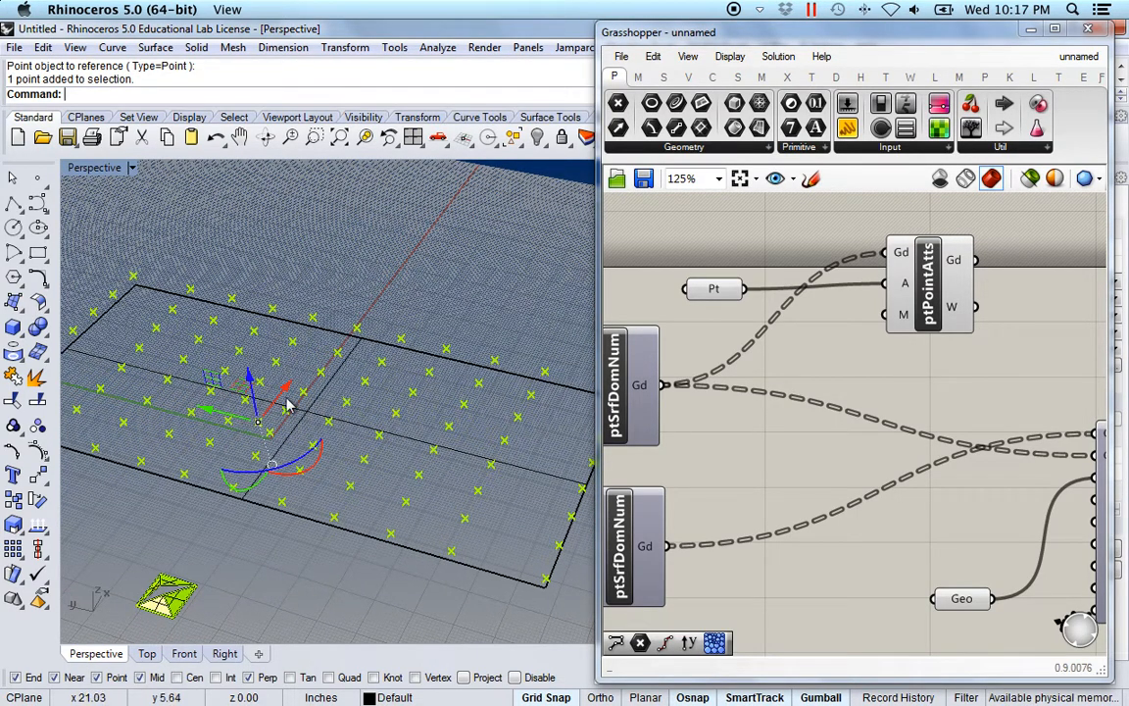
pyautogui.moveTo(214, 414); pyautogui.dragTo(427, 395)
pyautogui.moveTo(345, 412); pyautogui.dragTo(301, 401)
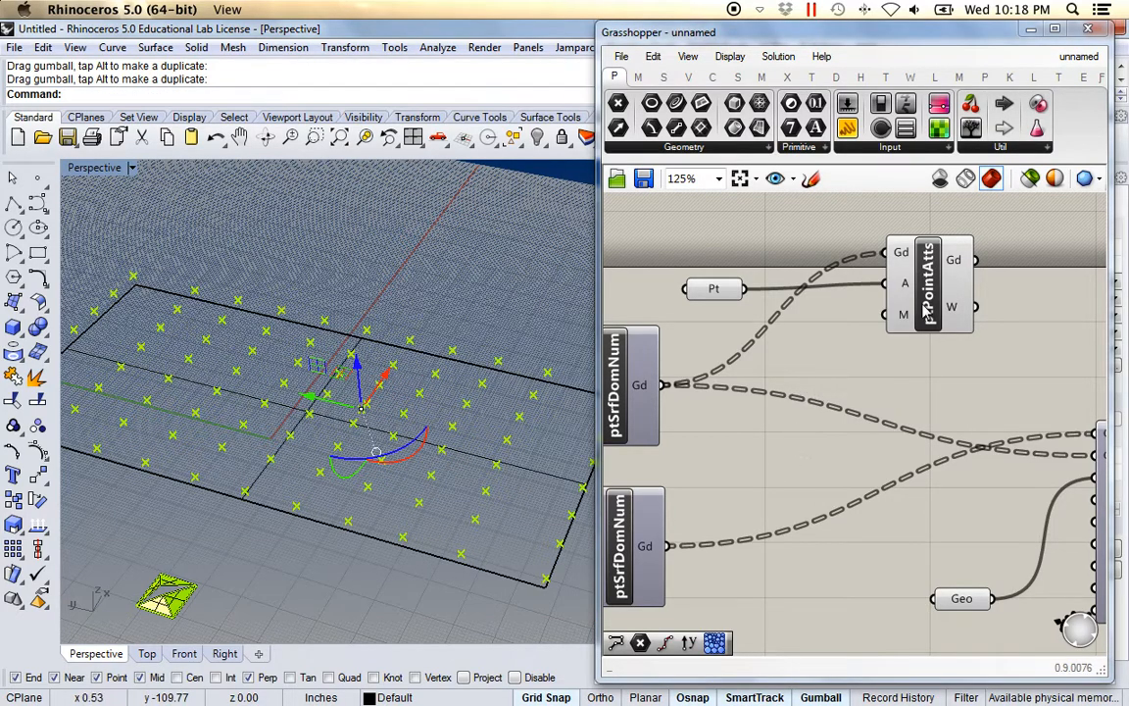
pyautogui.moveTo(907, 323)
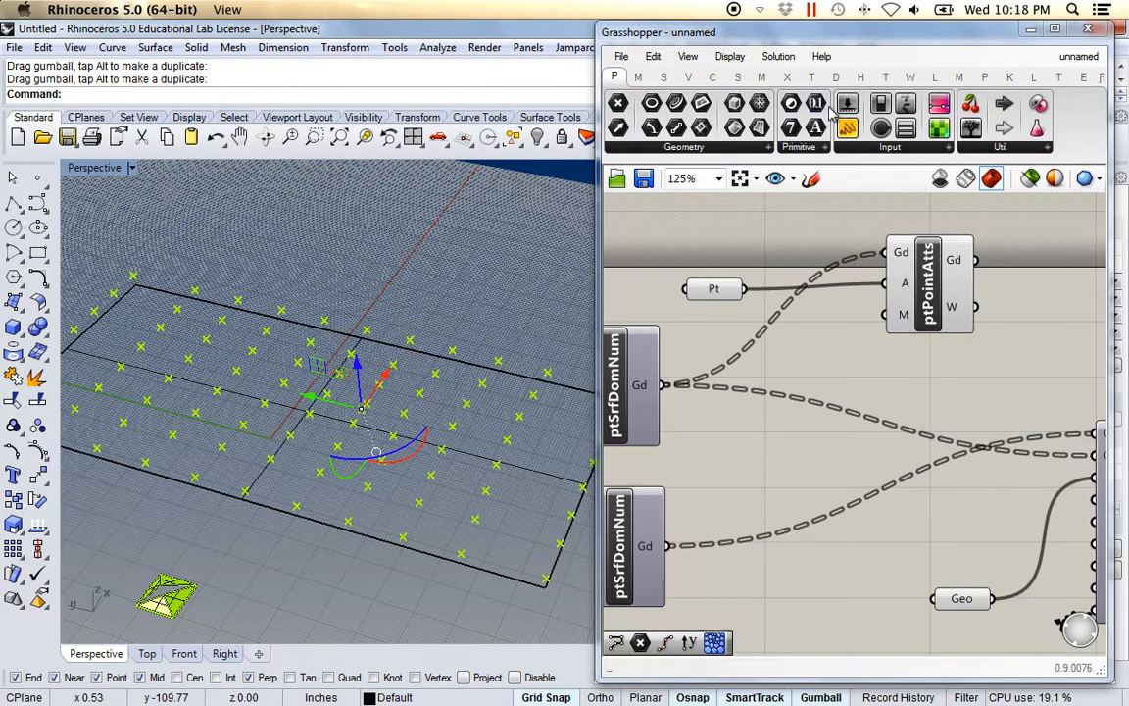
# Add a Magnitude number slider with maximum 3 and wire it into ptPointAtts' M input.
pyautogui.moveTo(723, 277); pyautogui.dragTo(687, 233)
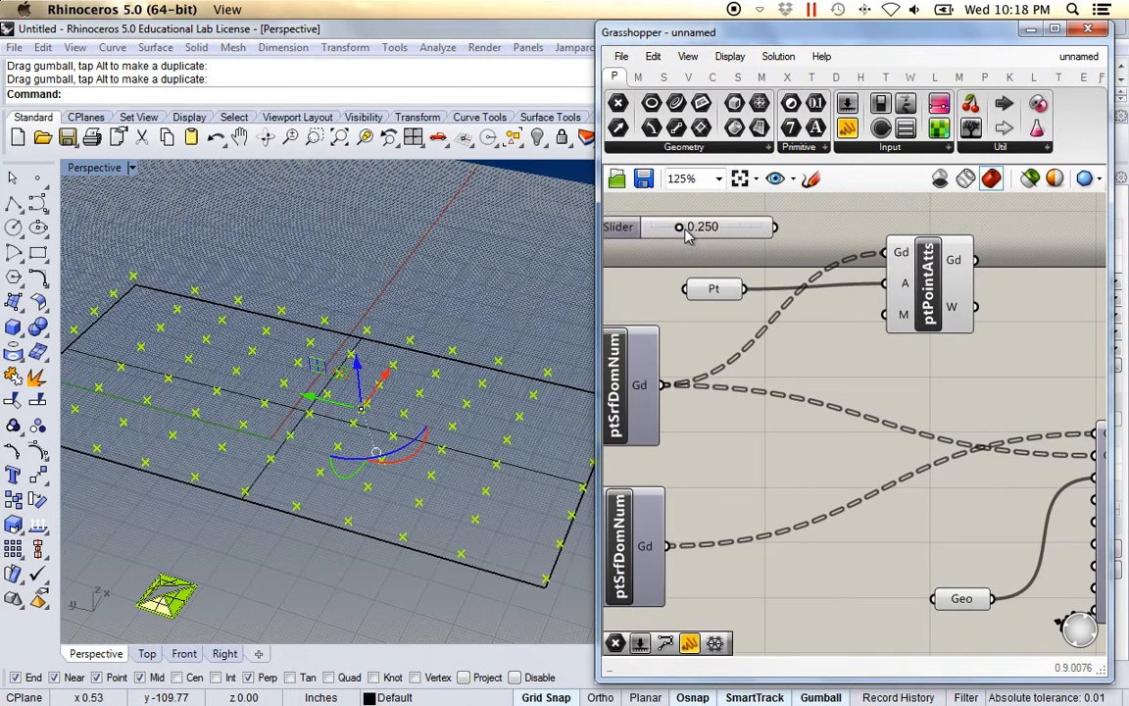
pyautogui.rightClick(702, 230)
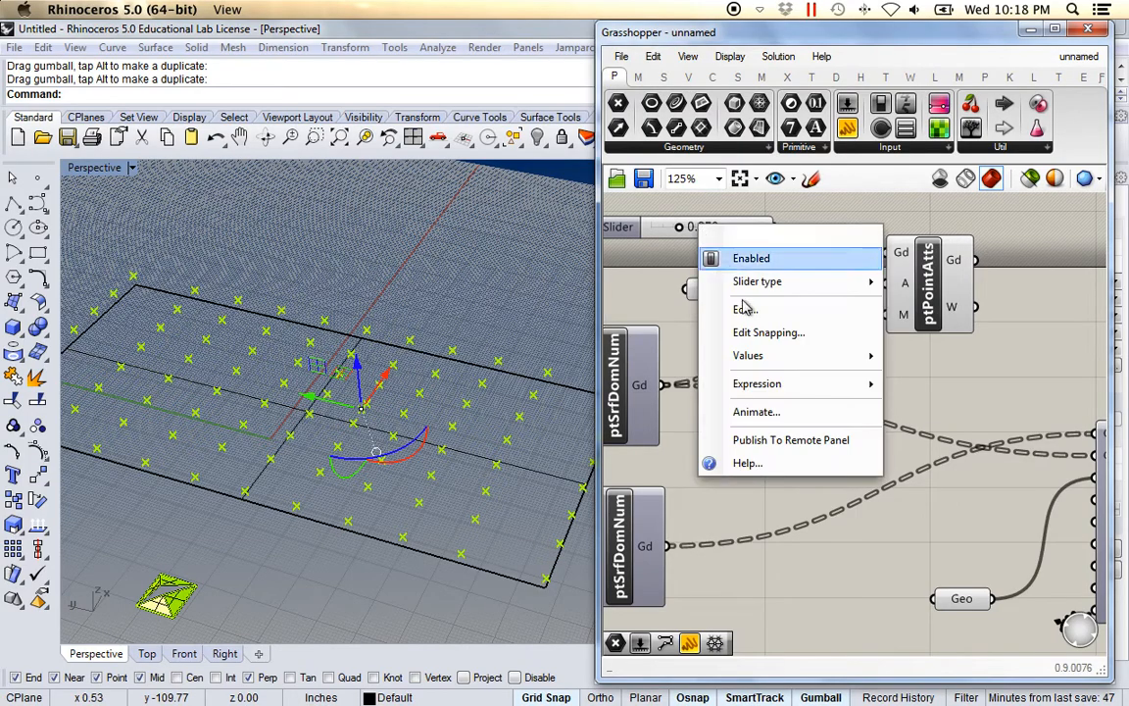
pyautogui.moveTo(802, 361)
pyautogui.moveTo(1039, 378); pyautogui.dragTo(1044, 341)
pyautogui.click(954, 416)
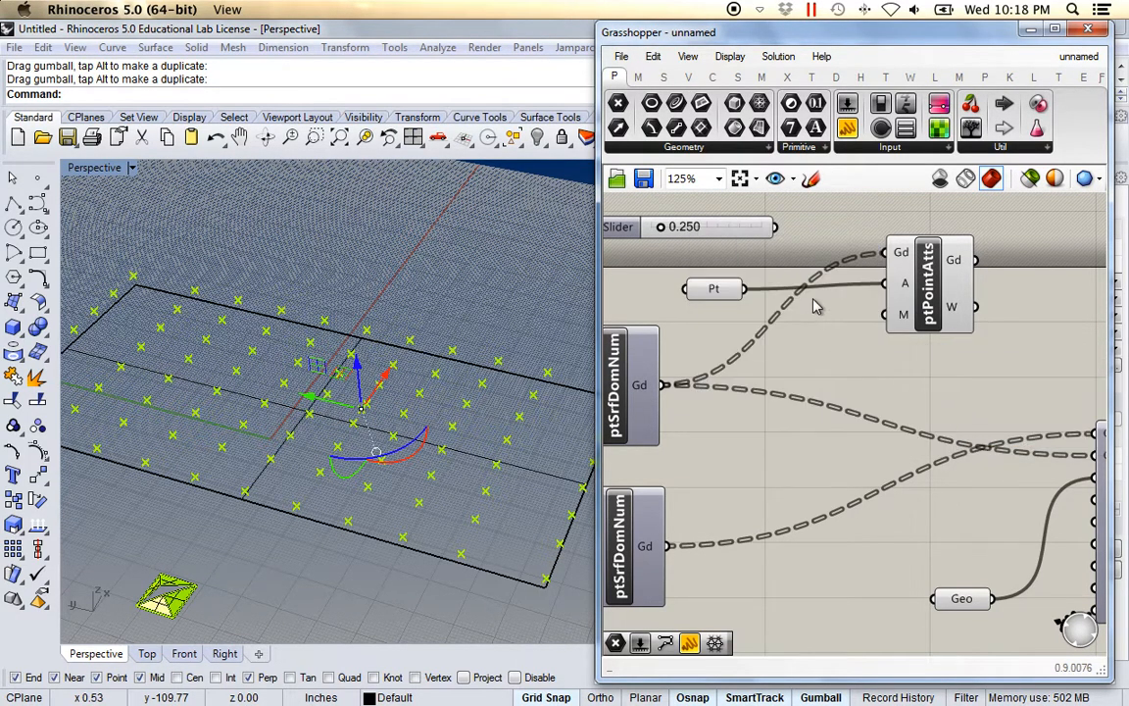
pyautogui.moveTo(774, 227); pyautogui.dragTo(886, 313)
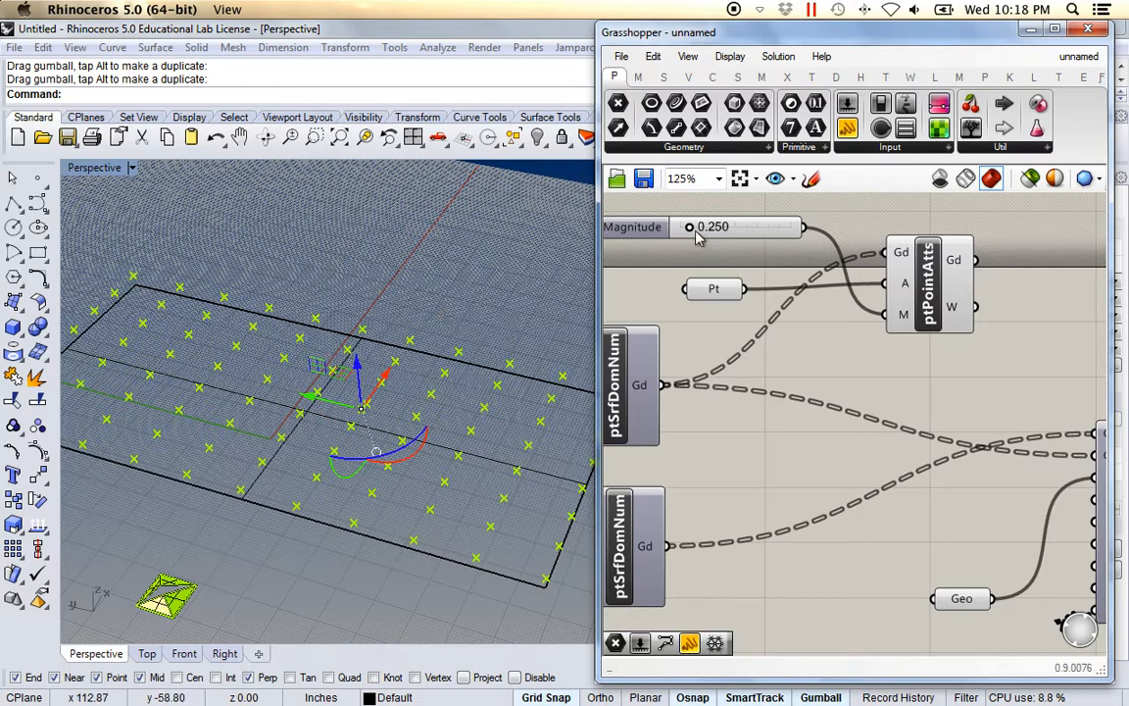
pyautogui.moveTo(689, 228)
pyautogui.mouseDown()
pyautogui.moveTo(743, 228)
pyautogui.moveTo(792, 247)
pyautogui.moveTo(678, 244)
pyautogui.mouseUp()
pyautogui.scroll(-3, 784, 446)
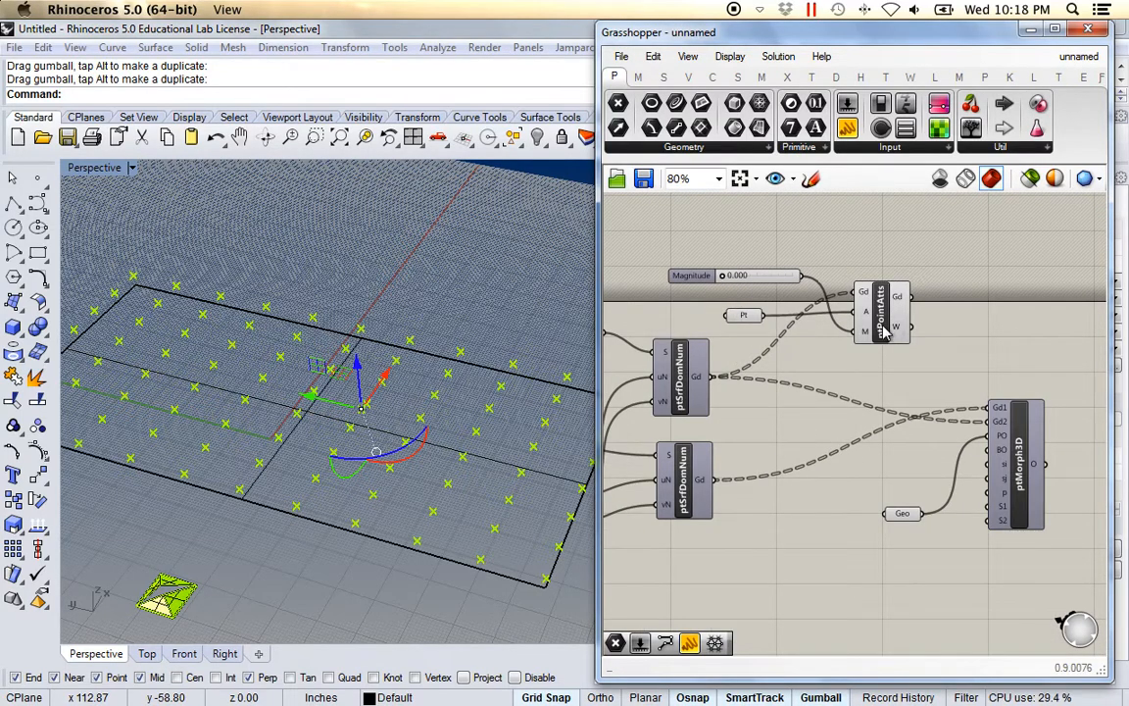
# Wire ptPointAtts' attracted grid output into ptMorph3D, replacing the upper grid's direct connection.
pyautogui.moveTo(865, 369); pyautogui.dragTo(842, 344, button='right')
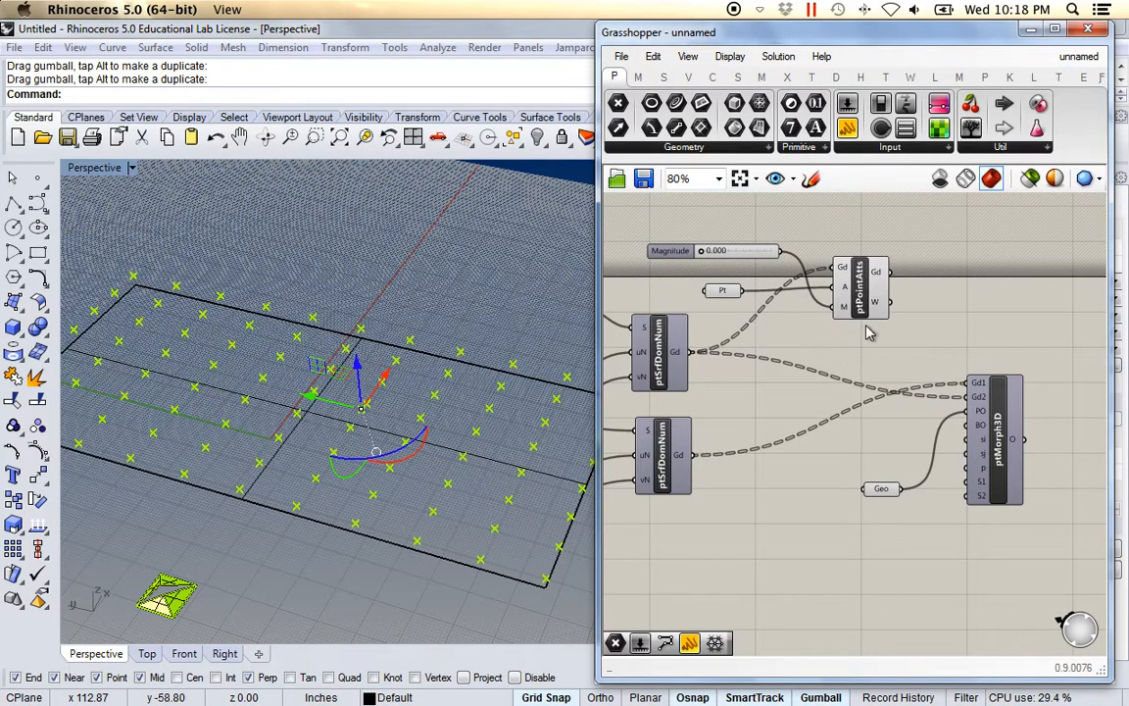
pyautogui.click(669, 361)
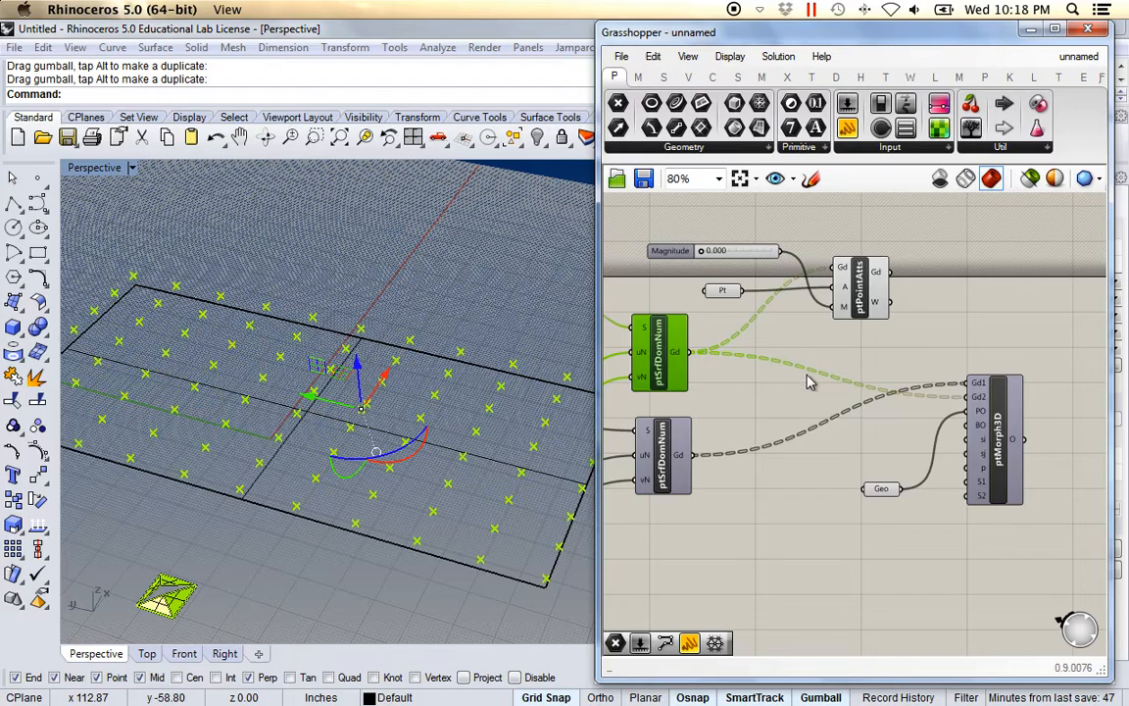
pyautogui.scroll(3, 975, 403)
pyautogui.moveTo(980, 402)
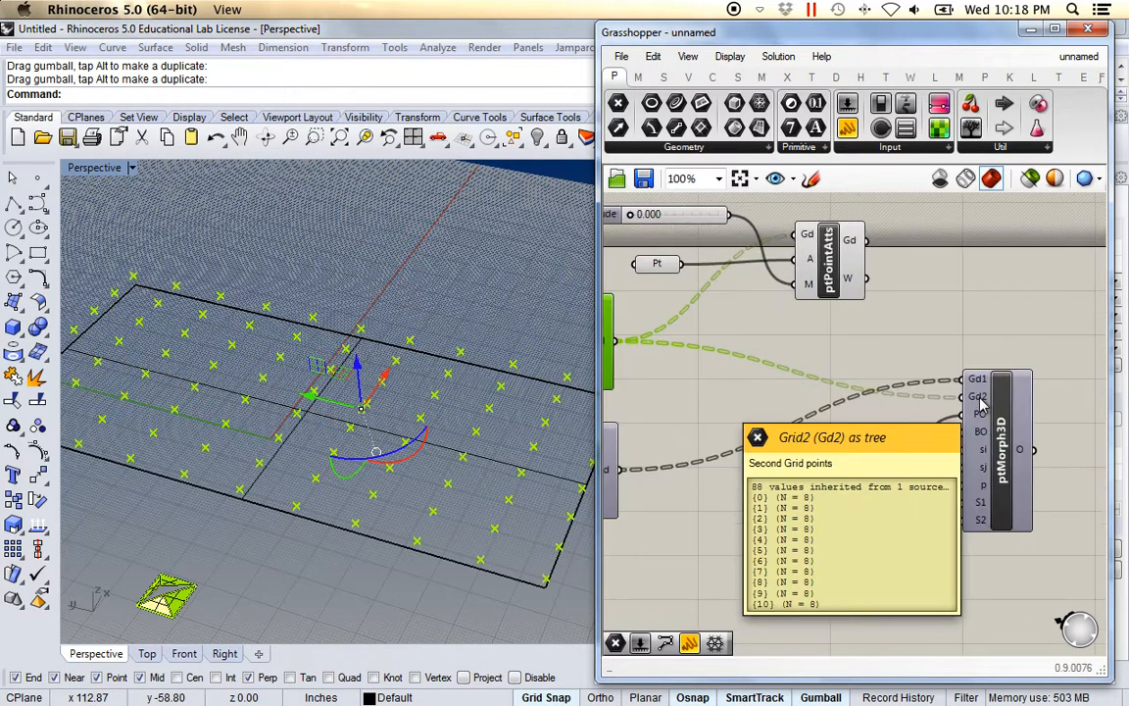
pyautogui.moveTo(867, 241); pyautogui.dragTo(956, 402)
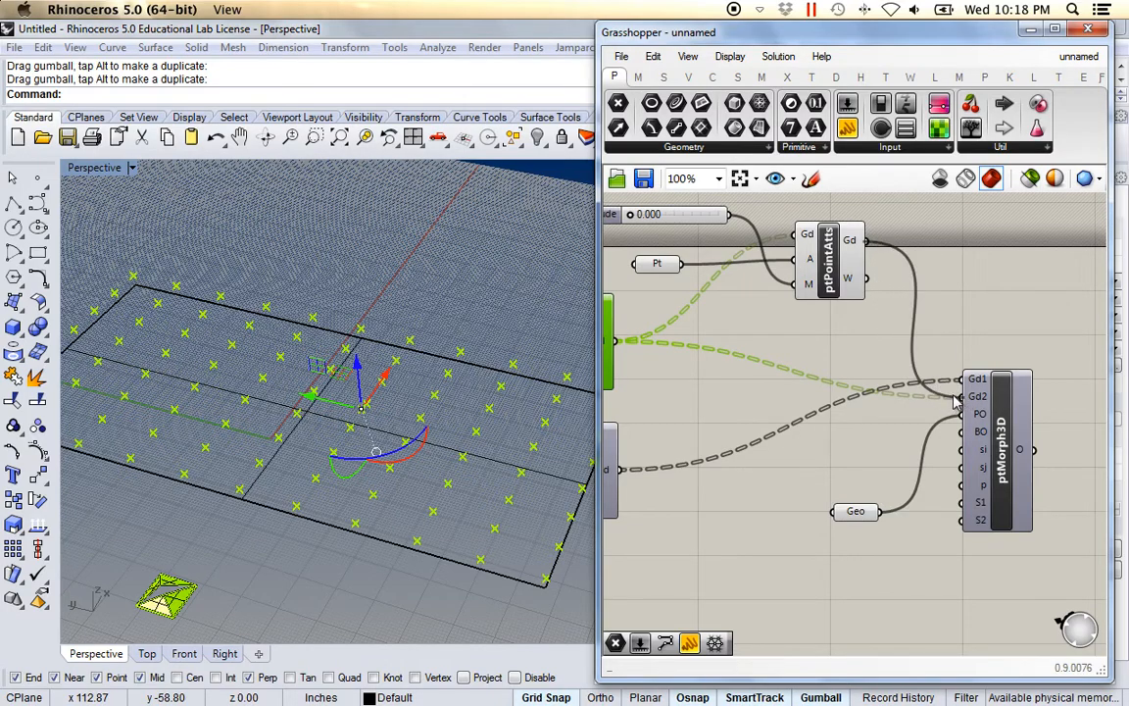
pyautogui.scroll(-2, 768, 360)
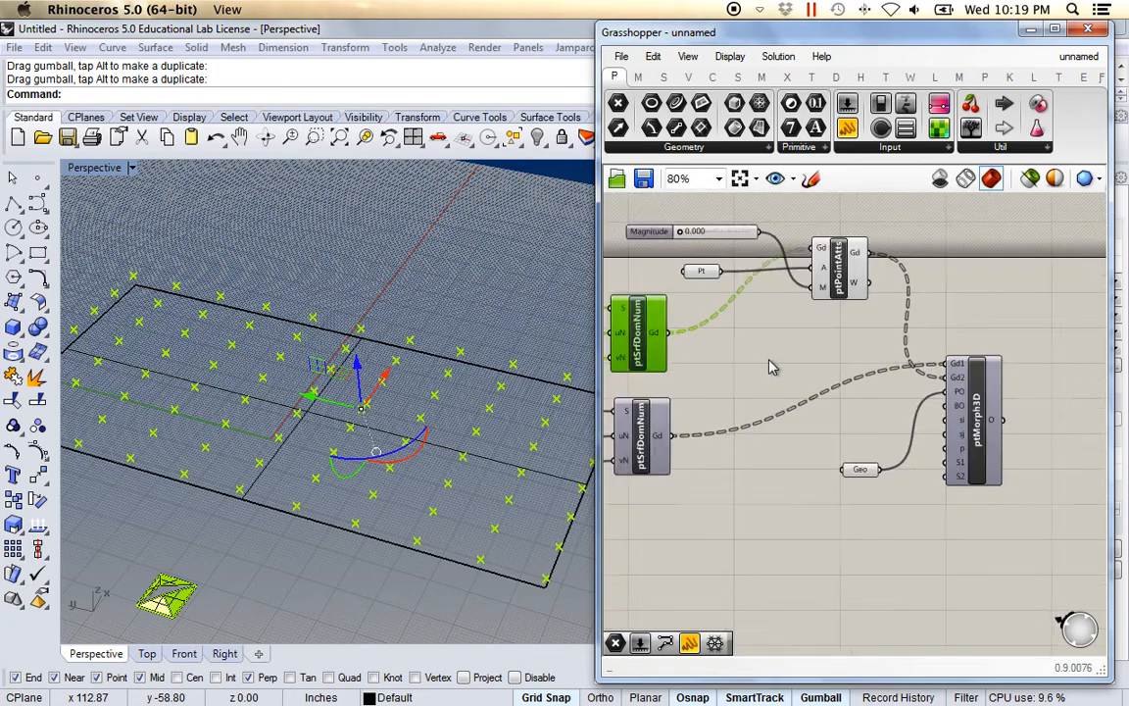
pyautogui.click(851, 285)
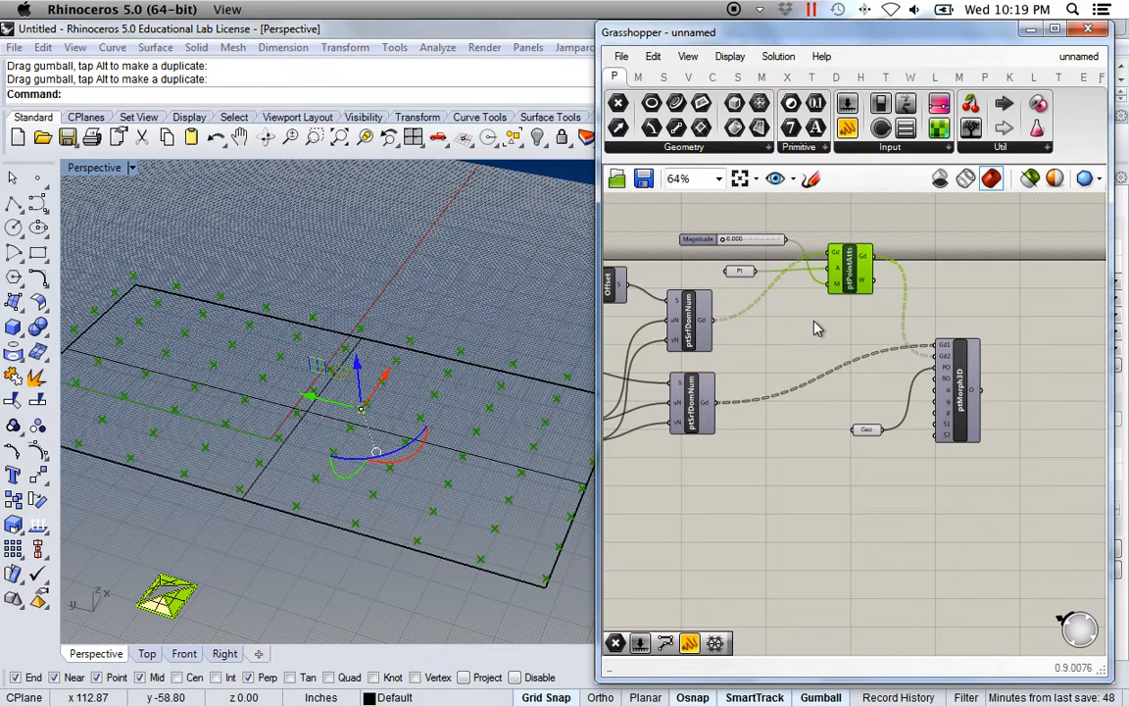
# Paste a copy of ptPointAtts and rearrange it with the Pt parameter and Magnitude slider.
pyautogui.hotkey('ctrl', 'v')
pyautogui.moveTo(859, 284); pyautogui.dragTo(856, 367)
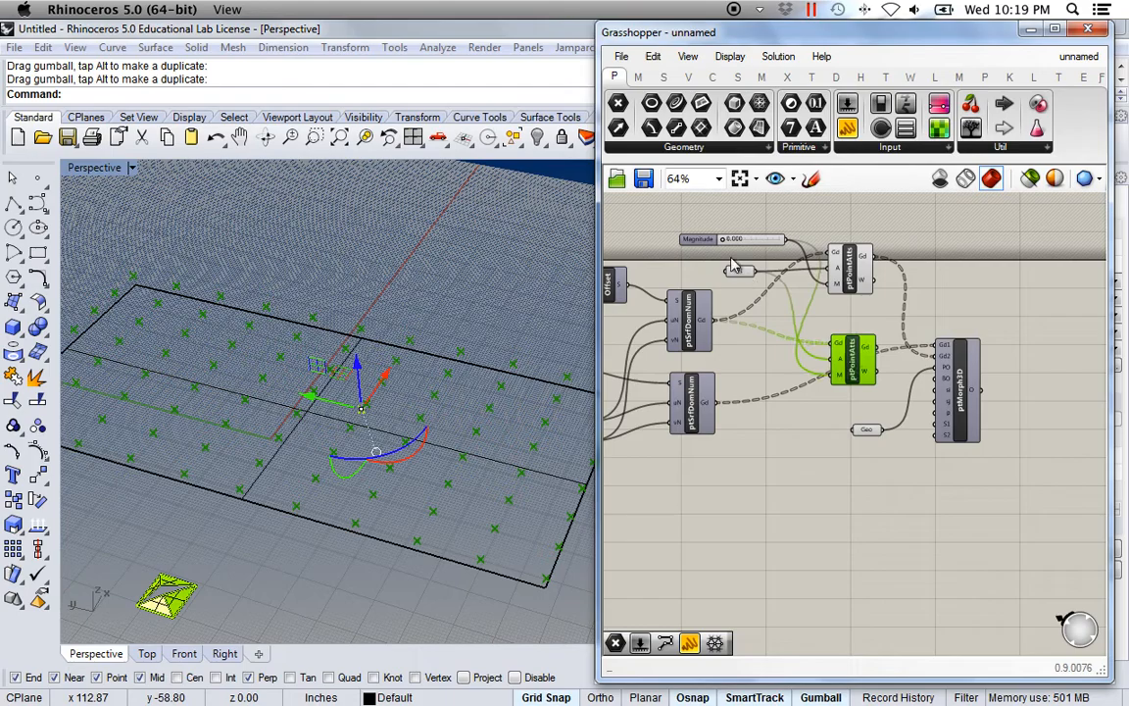
pyautogui.moveTo(742, 276); pyautogui.dragTo(752, 355)
pyautogui.moveTo(755, 245); pyautogui.dragTo(728, 267)
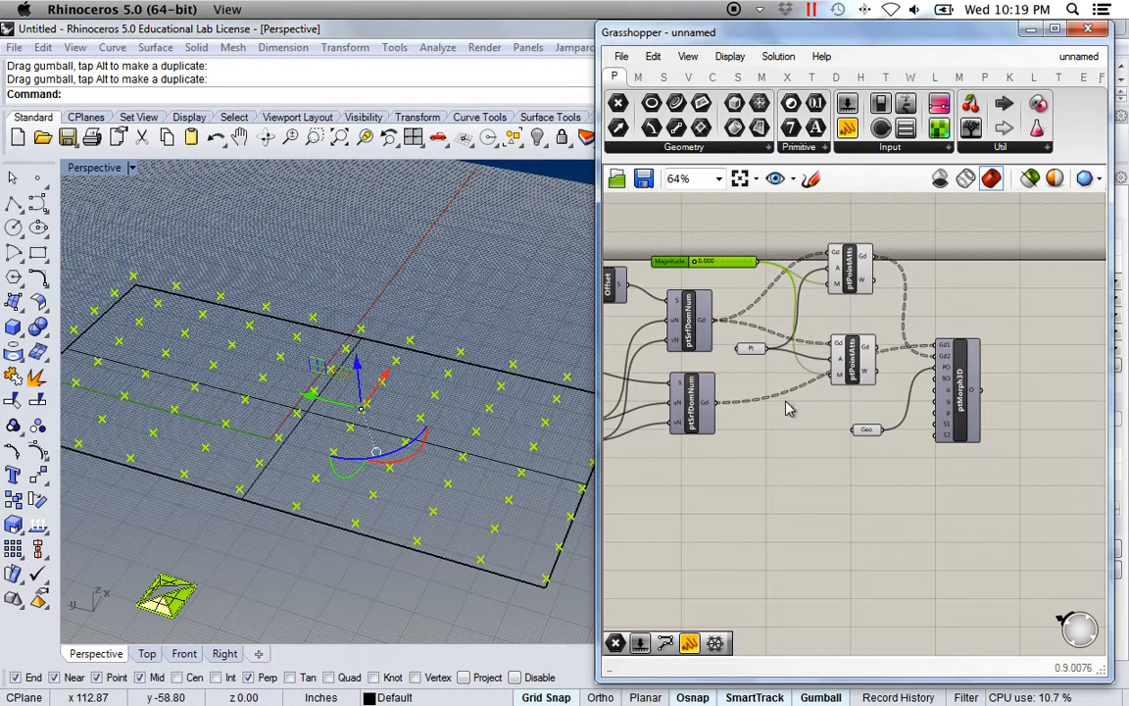
pyautogui.moveTo(850, 361); pyautogui.dragTo(809, 451)
# Wire the lower ptSrfDomNum grid into the copied ptPointAtts' Gd input.
pyautogui.scroll(1, 810, 453)
pyautogui.scroll(2, 808, 451)
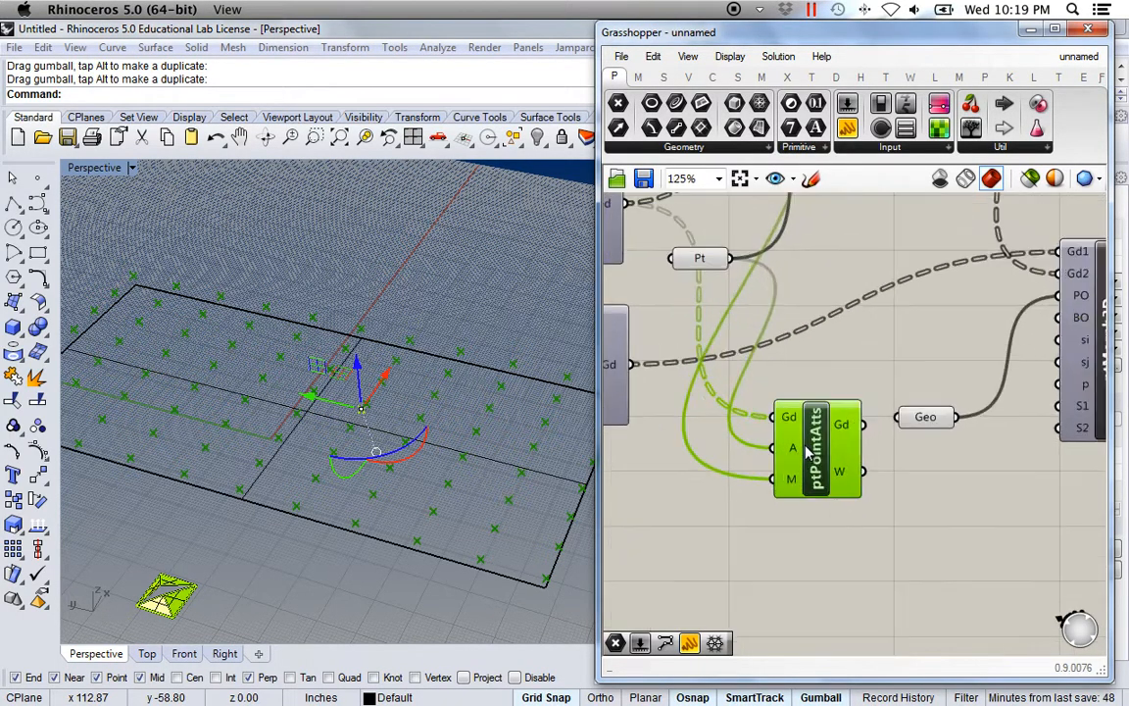
pyautogui.moveTo(707, 400); pyautogui.dragTo(810, 403, button='right')
pyautogui.moveTo(710, 379); pyautogui.dragTo(681, 420, button='right')
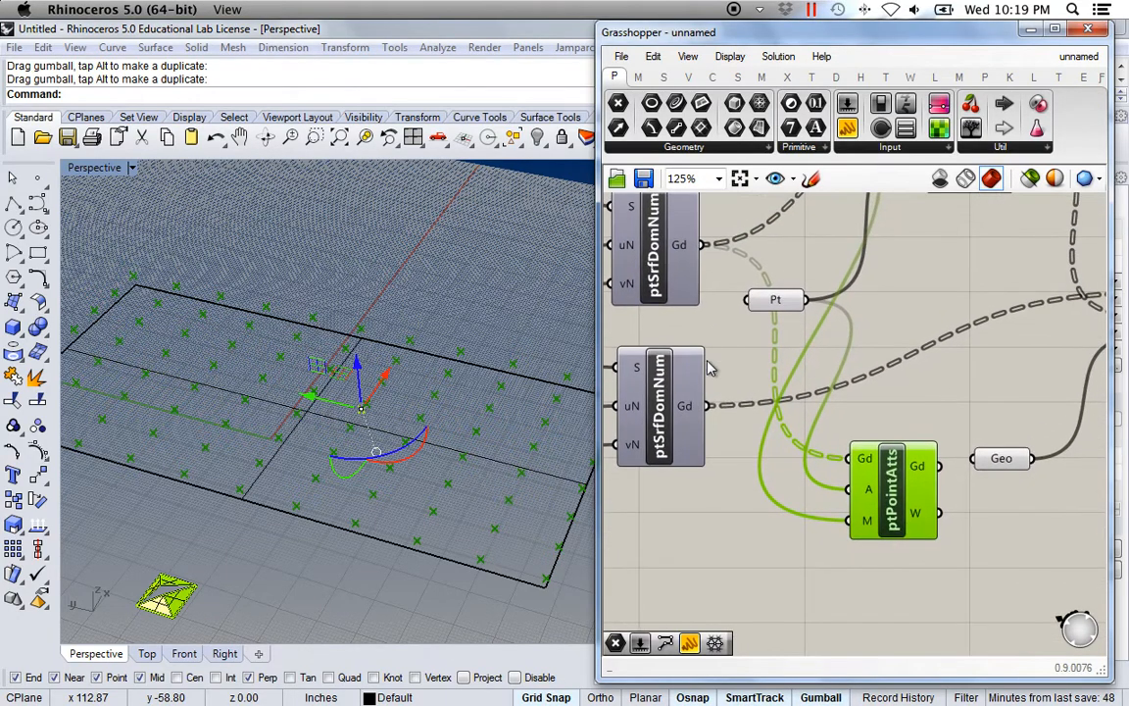
pyautogui.moveTo(705, 405); pyautogui.dragTo(850, 458)
# Connect the copy's attracted grid to ptMorph3D's Gd2 and shift the attractor point sideways.
pyautogui.moveTo(926, 451); pyautogui.dragTo(723, 409, button='right')
pyautogui.moveTo(694, 482); pyautogui.dragTo(695, 474)
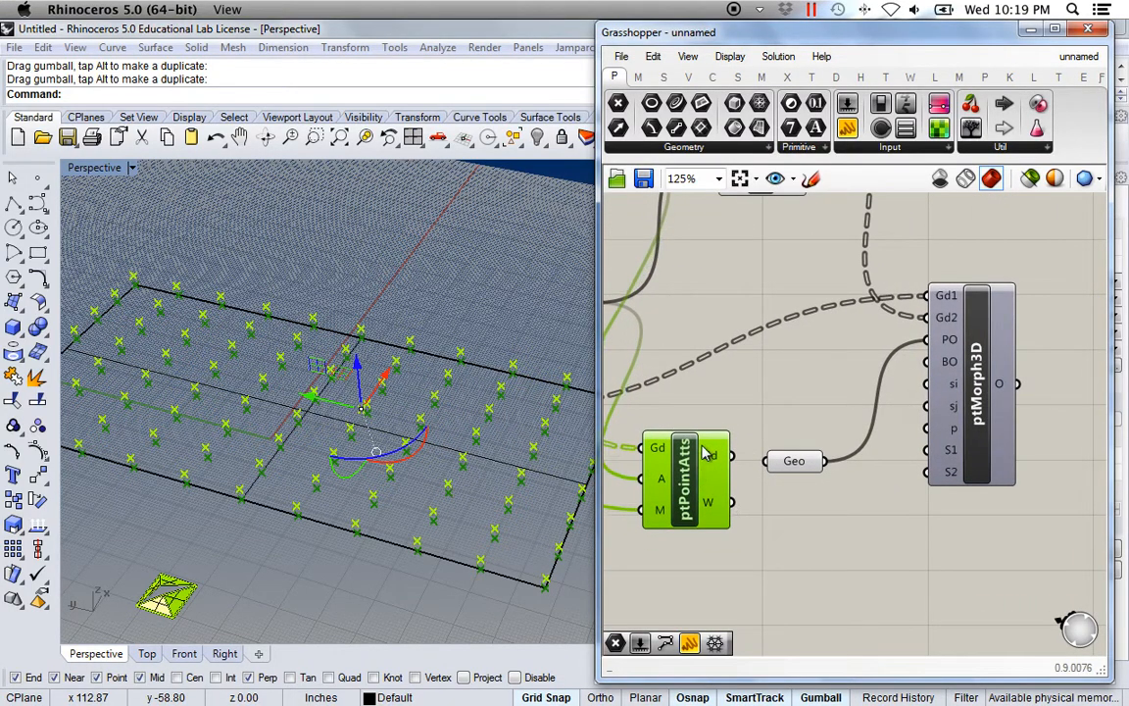
pyautogui.scroll(-3, 702, 412)
pyautogui.moveTo(702, 412); pyautogui.dragTo(781, 420, button='right')
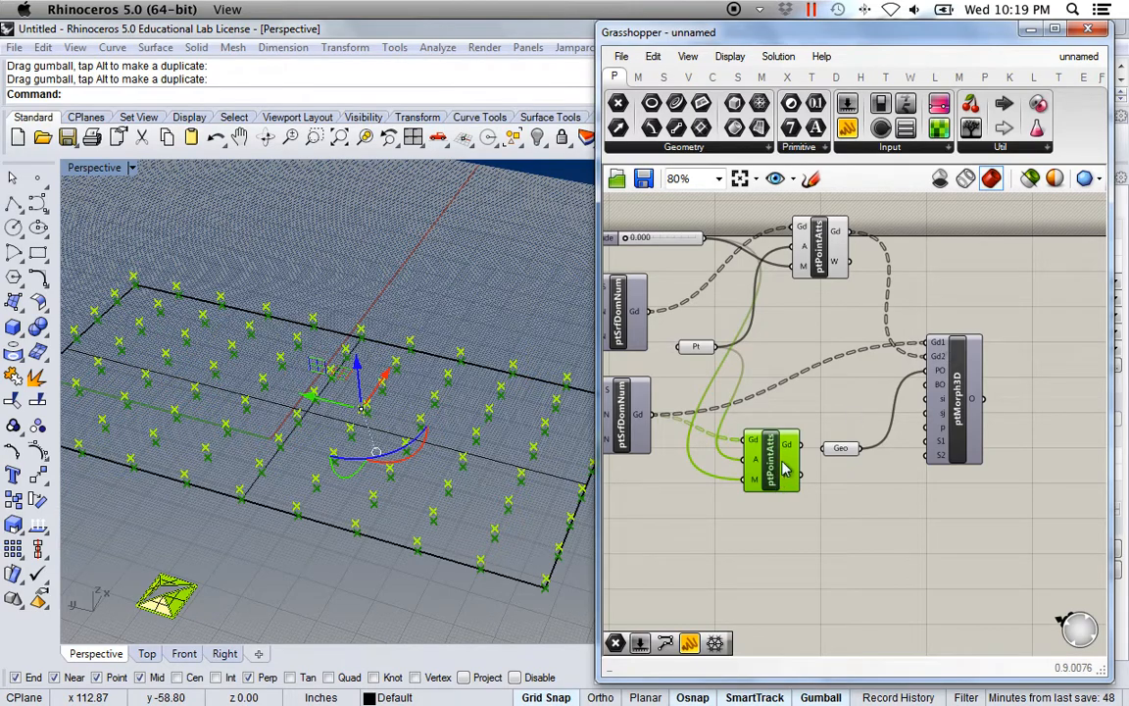
pyautogui.moveTo(806, 447); pyautogui.dragTo(933, 353)
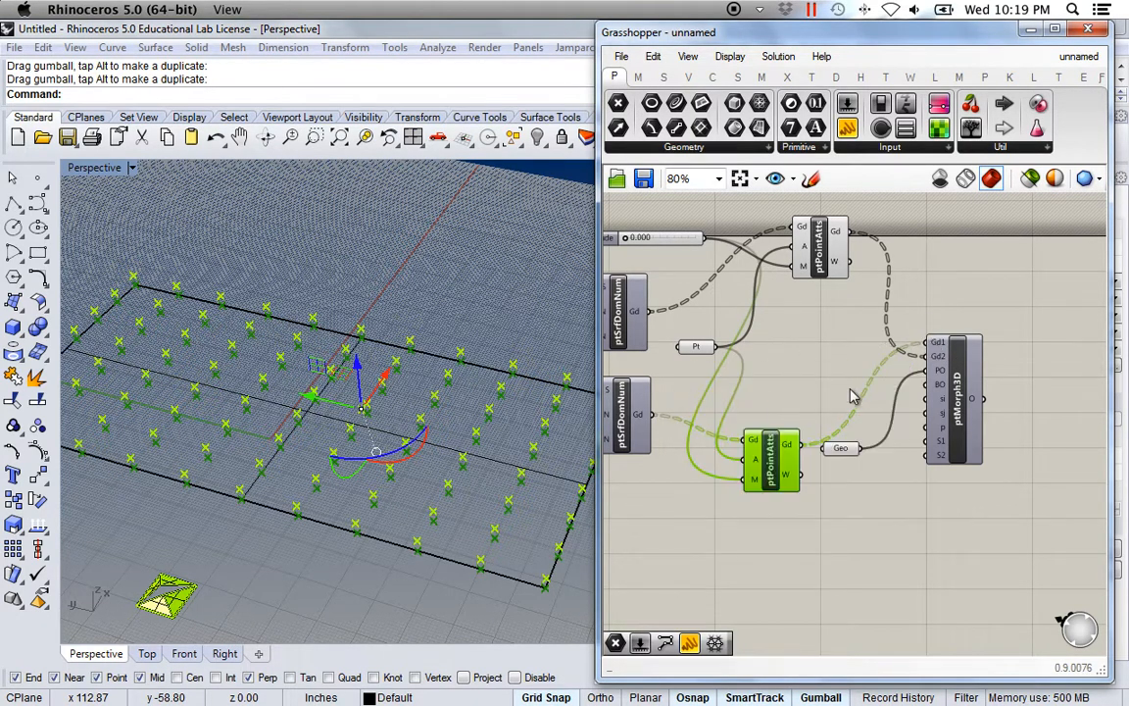
pyautogui.click(819, 369)
pyautogui.moveTo(446, 441); pyautogui.dragTo(476, 452, button='right')
pyautogui.moveTo(306, 398); pyautogui.dragTo(355, 407)
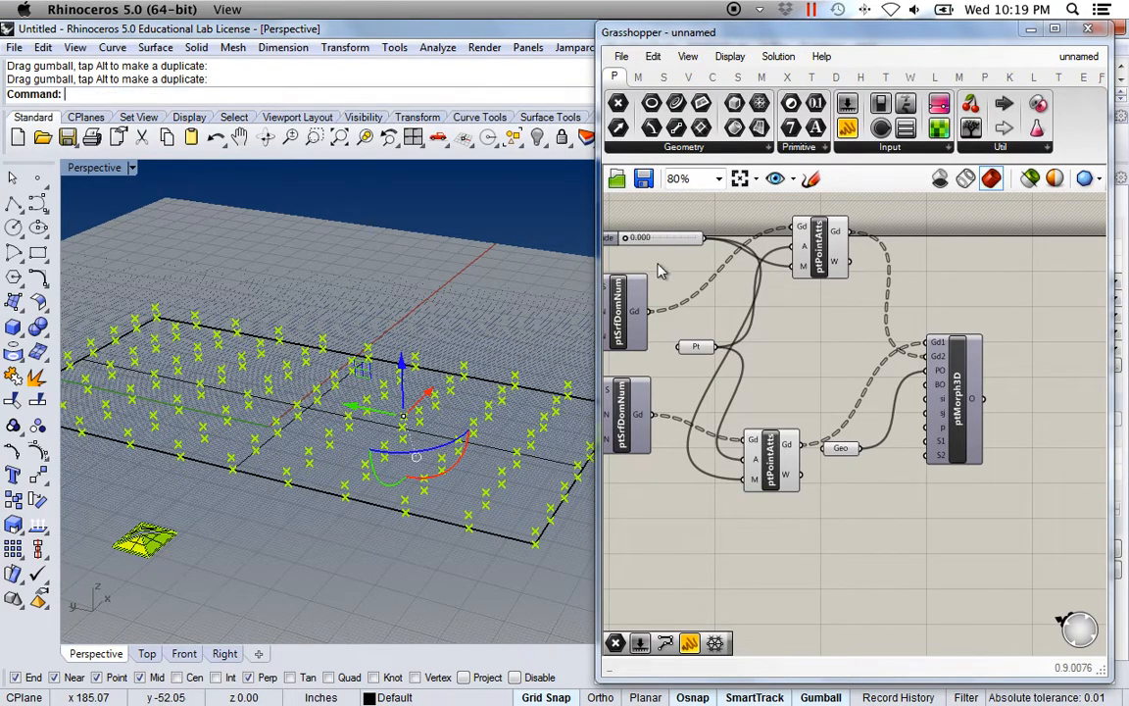
# Drag the Magnitude slider up to about 2.2, then settle it at 1.125.
pyautogui.moveTo(659, 272); pyautogui.dragTo(686, 290, button='right')
pyautogui.click(656, 271)
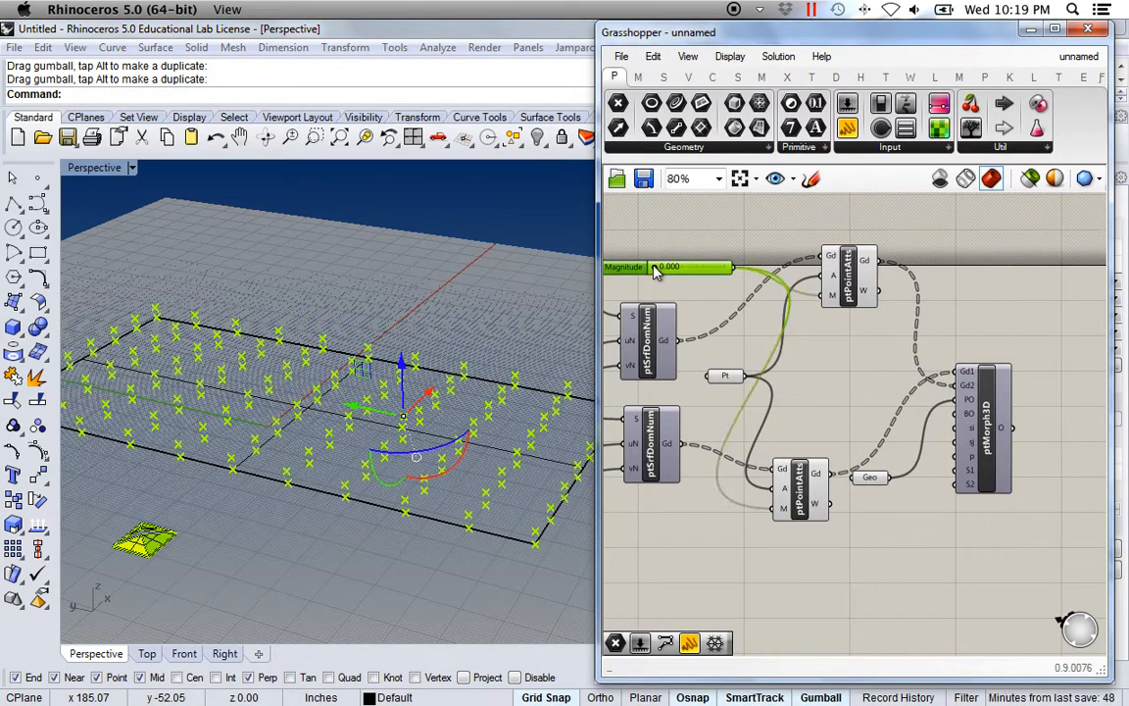
pyautogui.moveTo(660, 273)
pyautogui.mouseDown()
pyautogui.moveTo(719, 282)
pyautogui.moveTo(681, 282)
pyautogui.mouseUp()
pyautogui.click(718, 248)
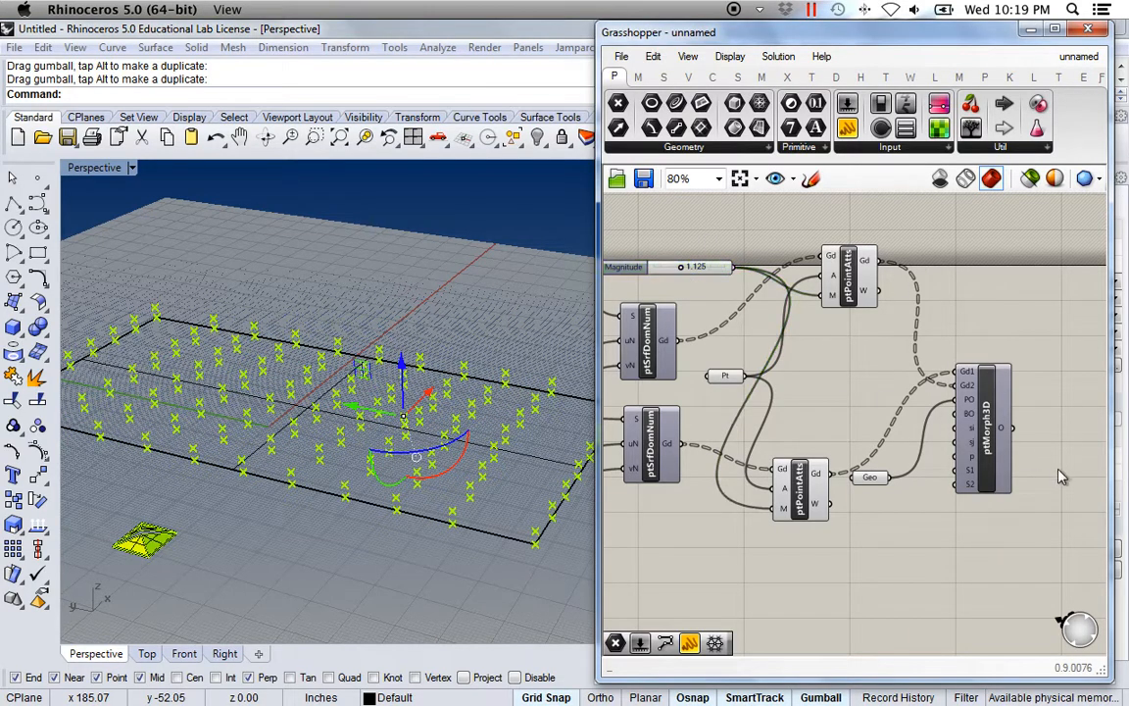
# Turn on the ptMorph3D preview and raise Magnitude to 2.288.
pyautogui.rightClick(992, 439)
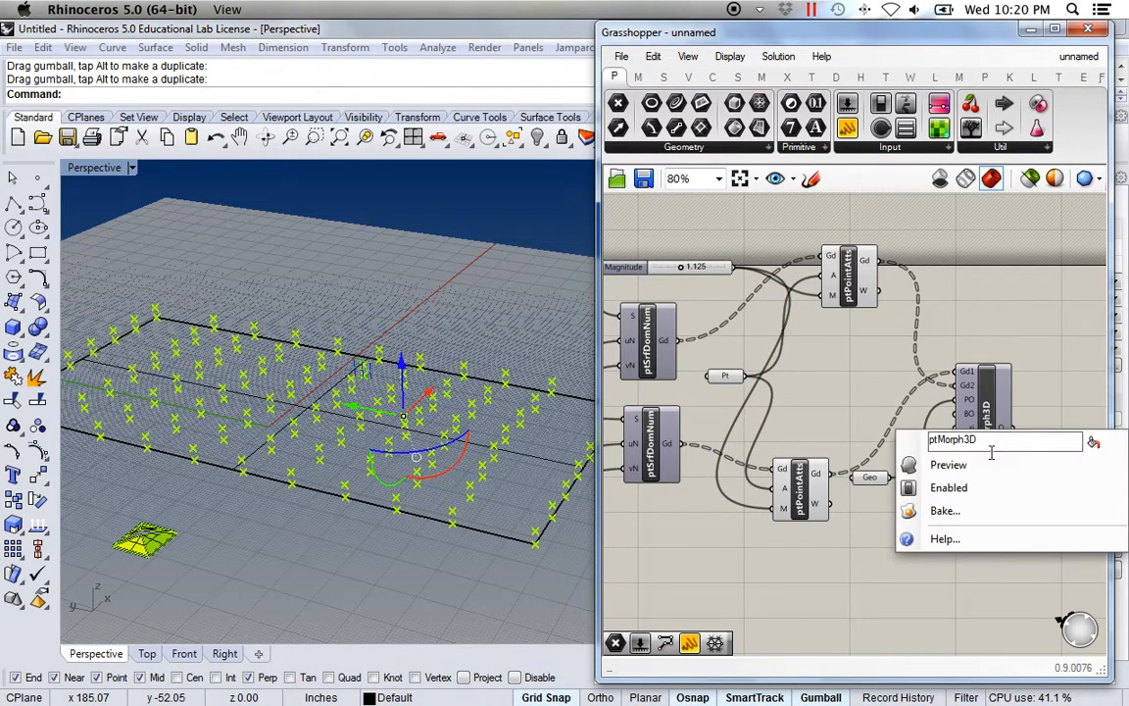
pyautogui.click(945, 466)
pyautogui.moveTo(331, 334); pyautogui.dragTo(331, 409, button='right')
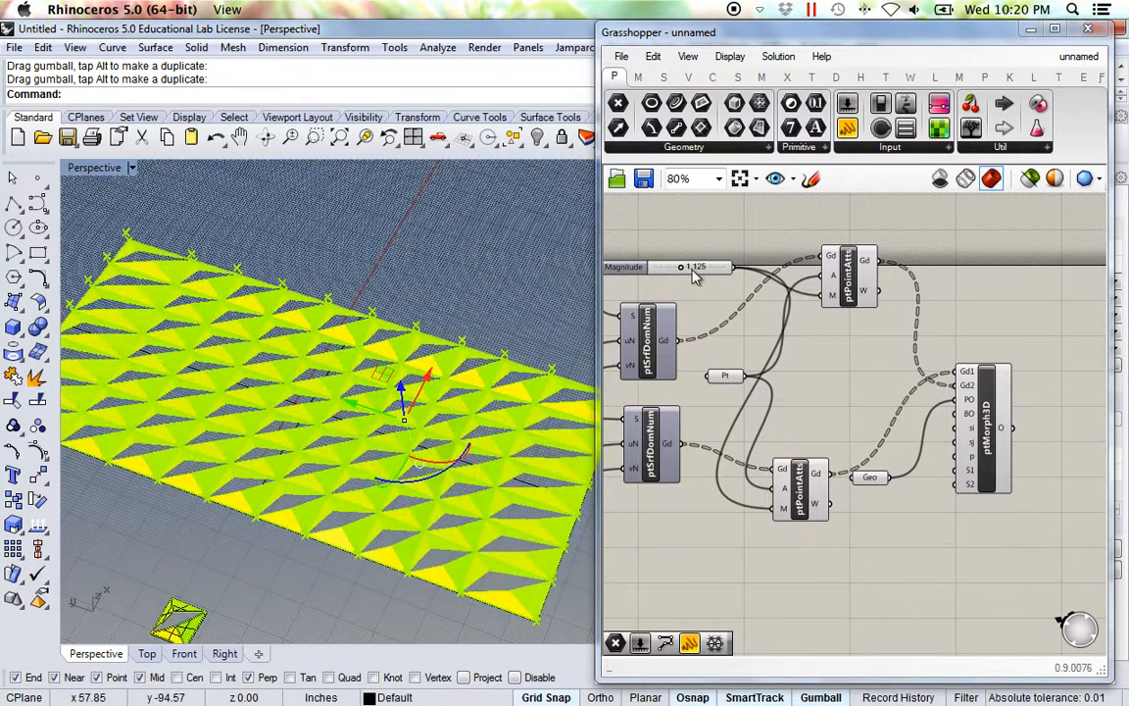
pyautogui.moveTo(684, 271); pyautogui.dragTo(712, 285)
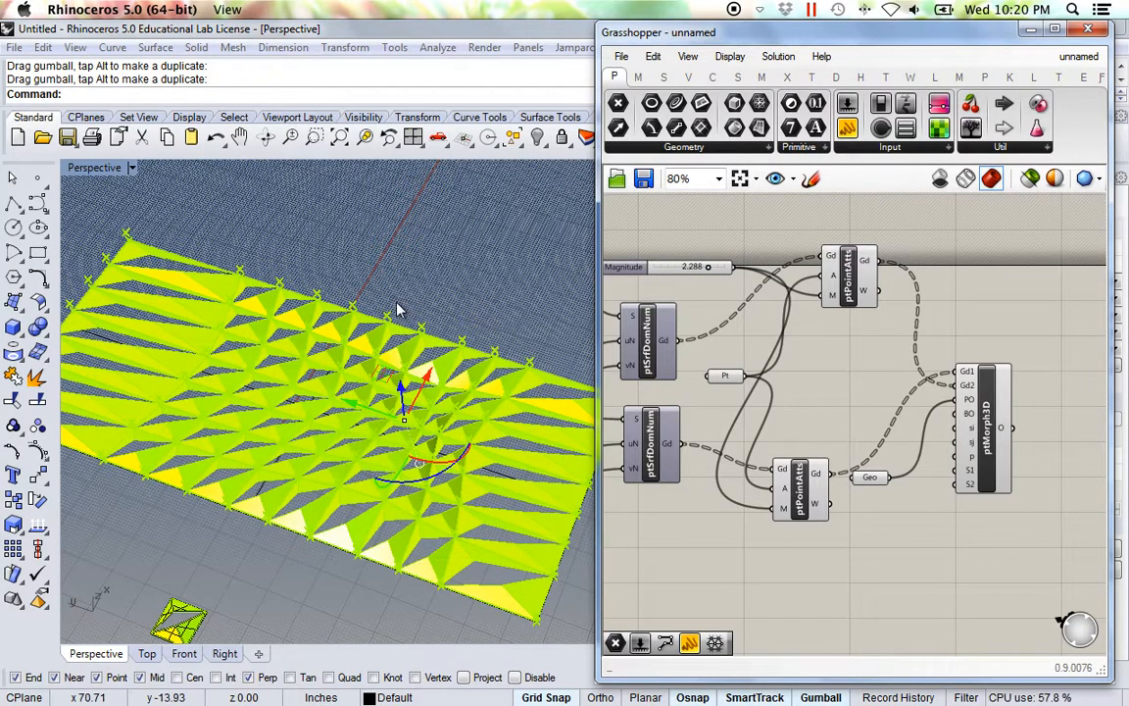
# Move the attractor point up-left across the surface with the gumball.
pyautogui.moveTo(395, 407); pyautogui.dragTo(165, 330)
pyautogui.moveTo(226, 304); pyautogui.dragTo(216, 342)
pyautogui.moveTo(131, 363); pyautogui.dragTo(302, 440)
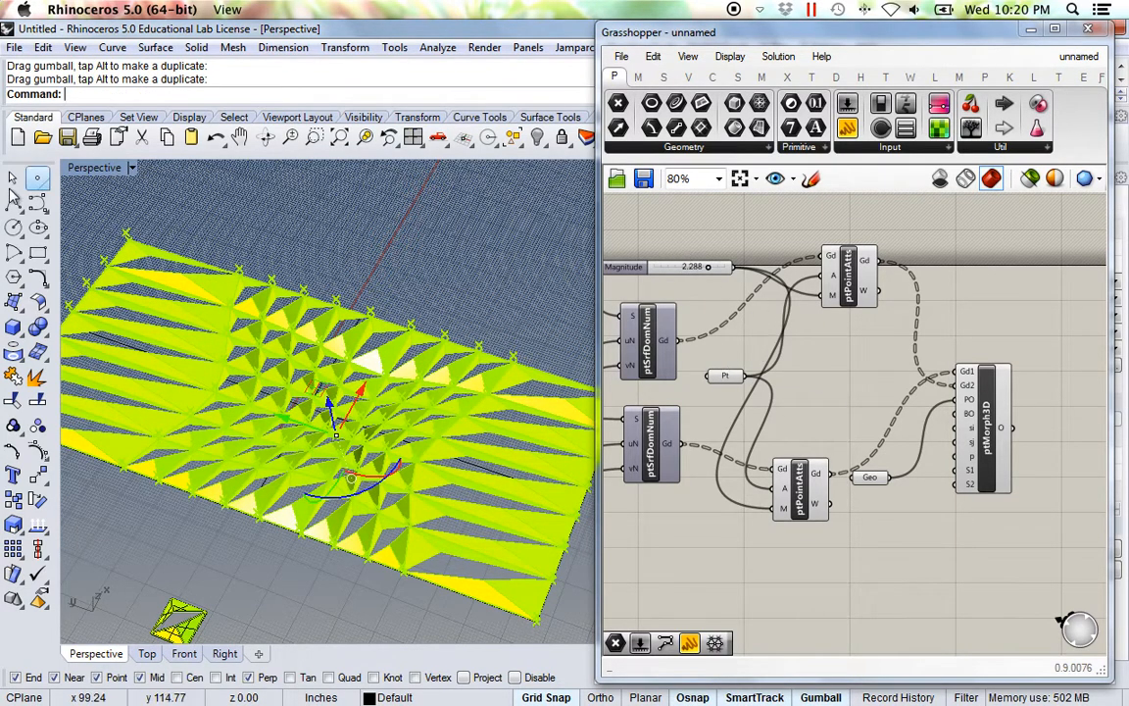
# Place a second point on the surface.
pyautogui.click(40, 182)
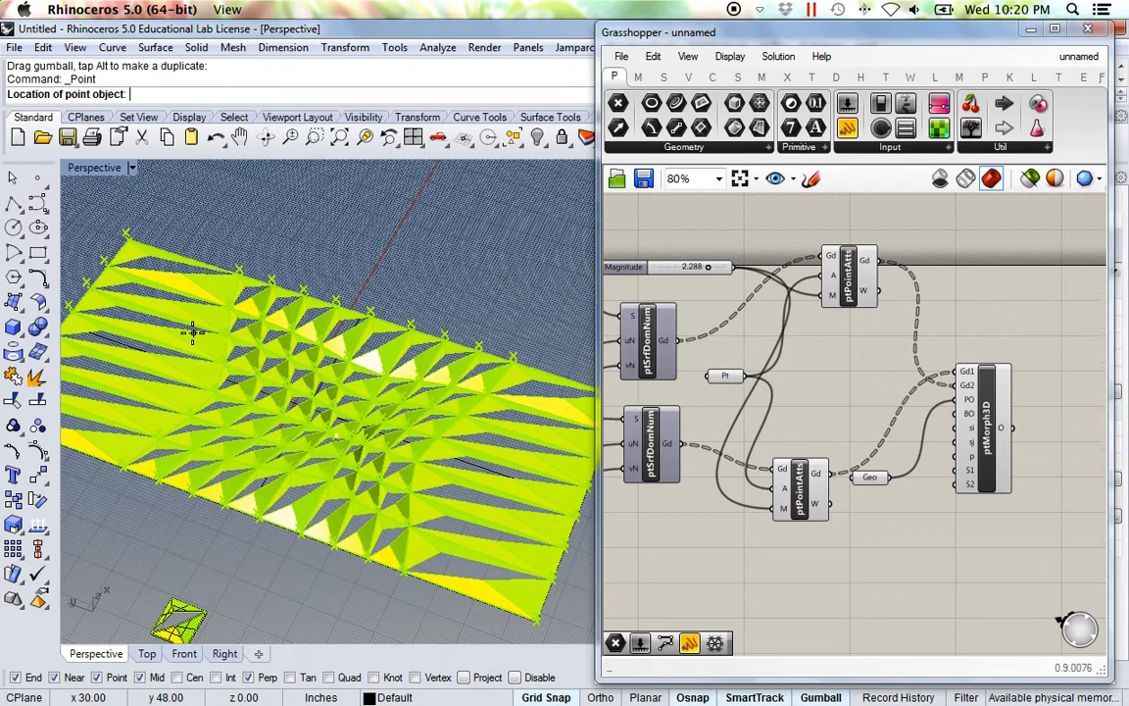
pyautogui.click(190, 328)
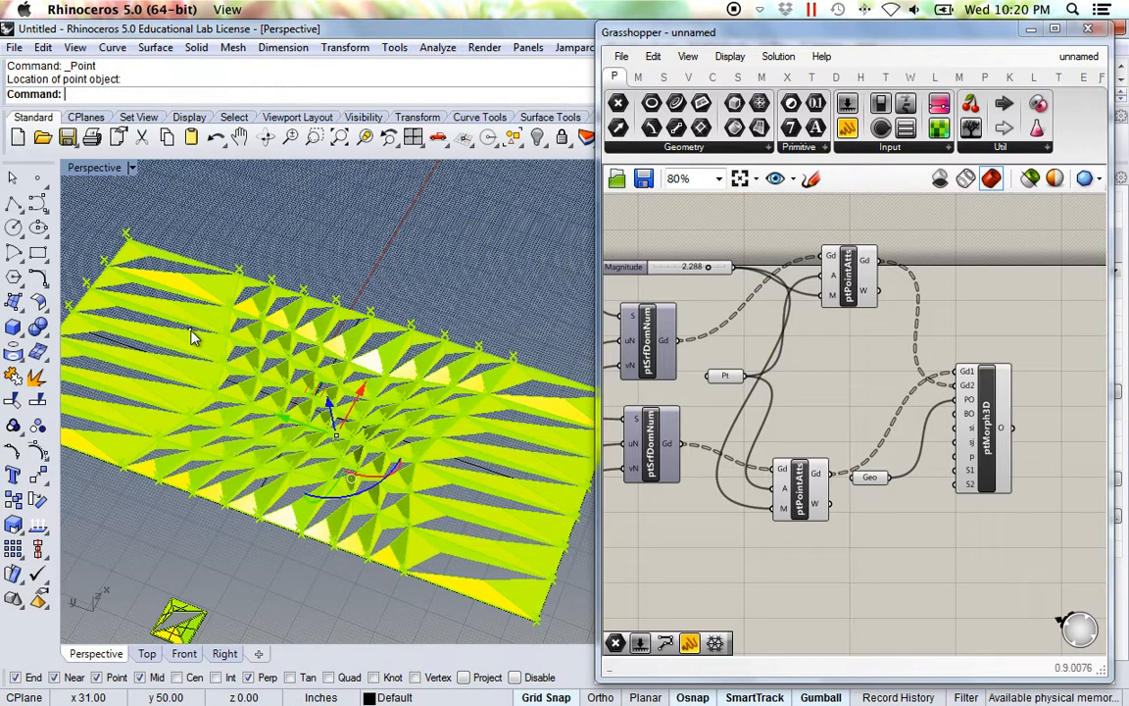
pyautogui.click(378, 208)
# Reference both points in the Pt parameter with Set Multiple Points, then set Magnitude to 1.613.
pyautogui.rightClick(727, 376)
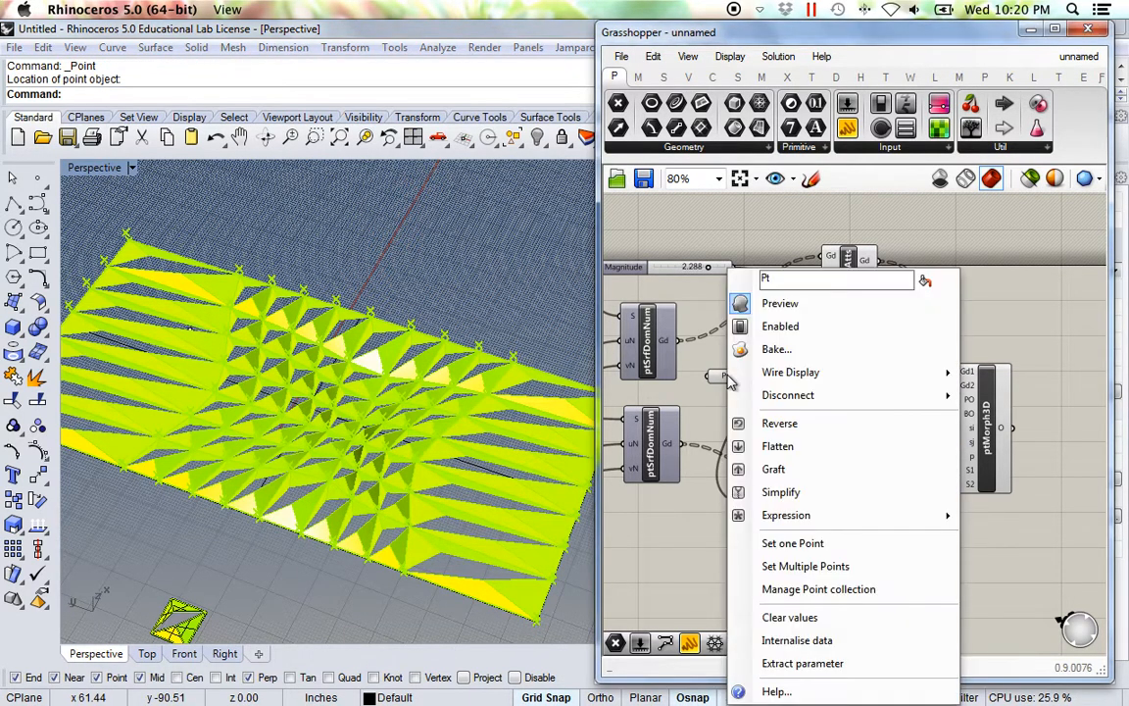
pyautogui.click(843, 570)
pyautogui.moveTo(244, 331); pyautogui.dragTo(310, 366, button='right')
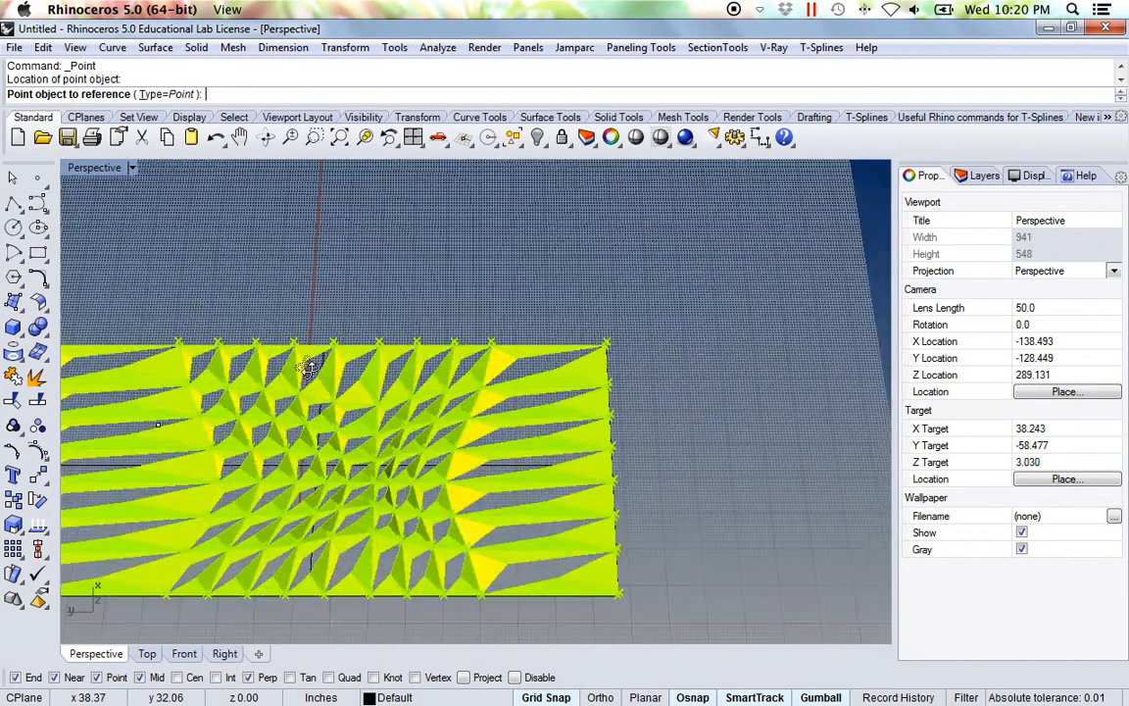
pyautogui.moveTo(106, 291); pyautogui.dragTo(492, 510)
pyautogui.moveTo(500, 534); pyautogui.dragTo(445, 479, button='right')
pyautogui.press('Return')
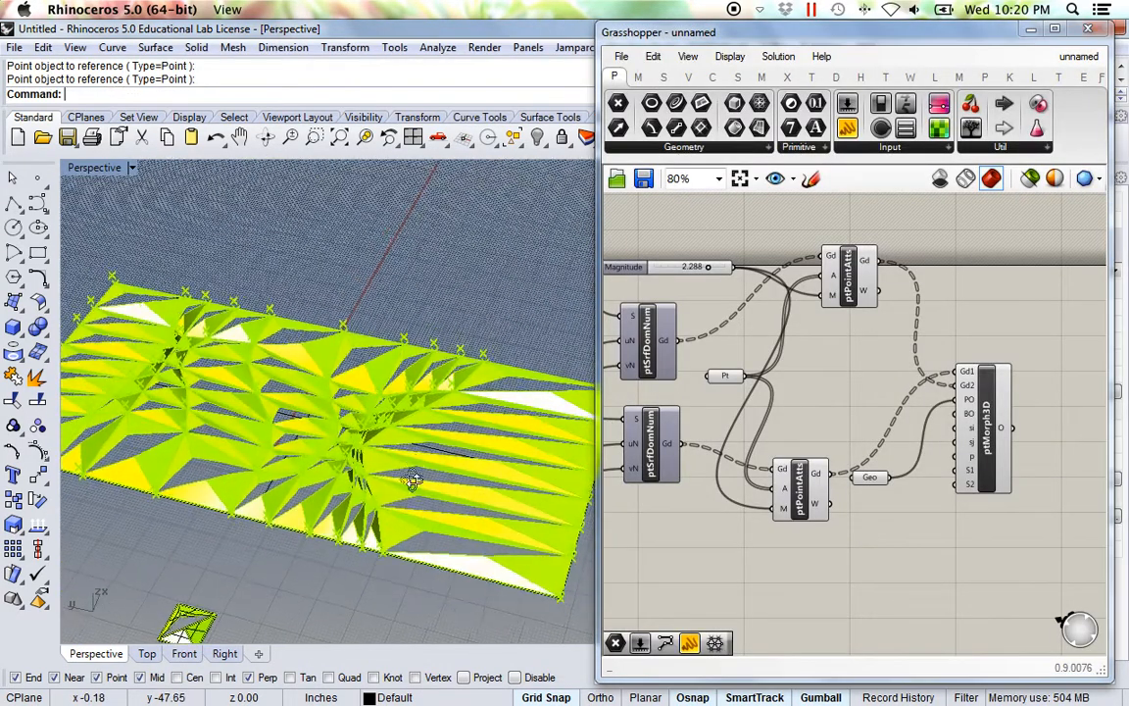
pyautogui.moveTo(711, 271); pyautogui.dragTo(695, 269)
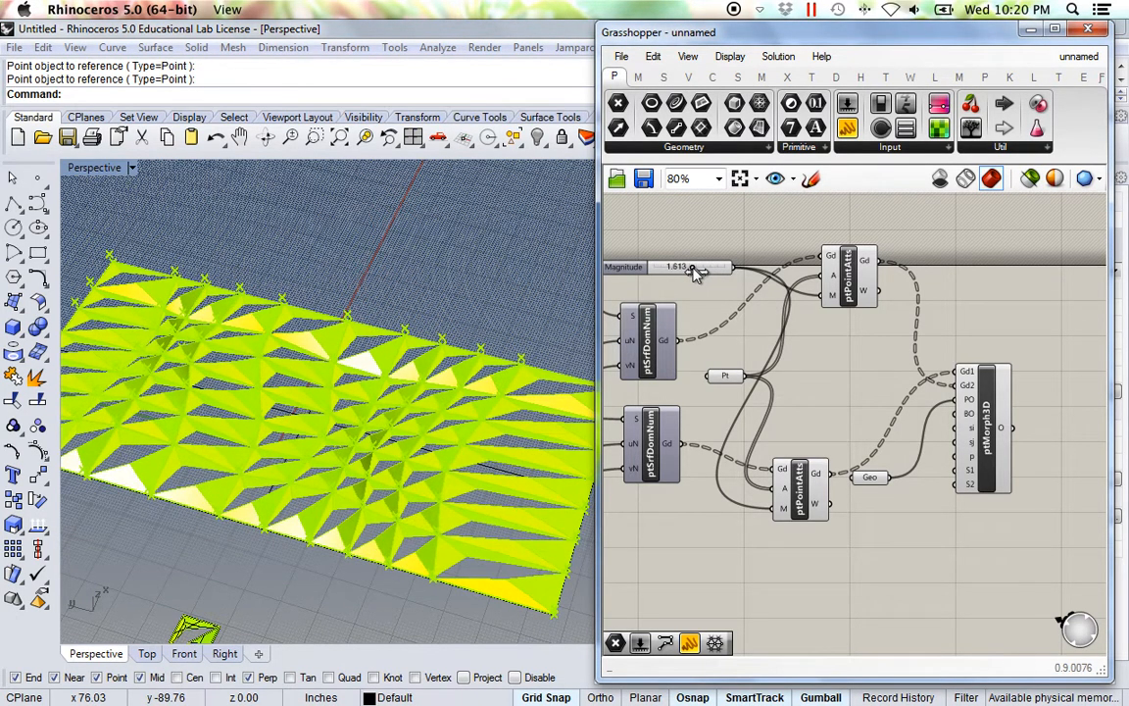
pyautogui.moveTo(327, 456); pyautogui.dragTo(331, 477, button='right')
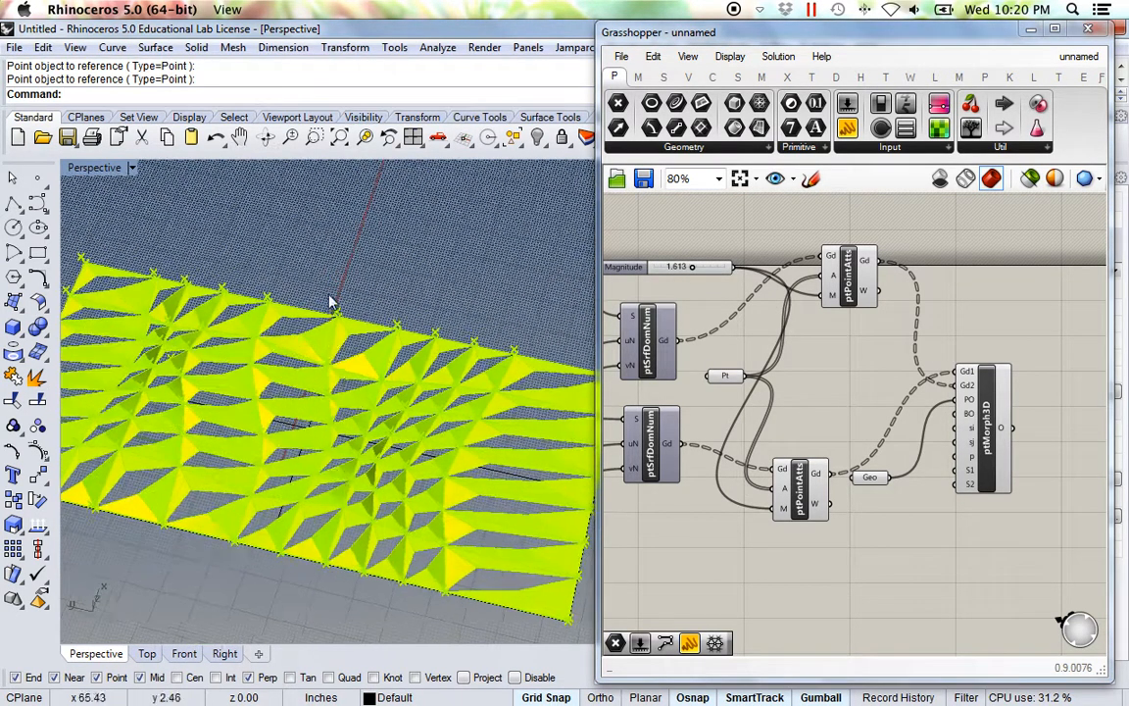
# Move one attractor point right and up with the gumball, then inspect the reshaped panels.
pyautogui.click(339, 448)
pyautogui.moveTo(290, 448); pyautogui.dragTo(447, 405)
pyautogui.moveTo(277, 469); pyautogui.dragTo(328, 476, button='right')
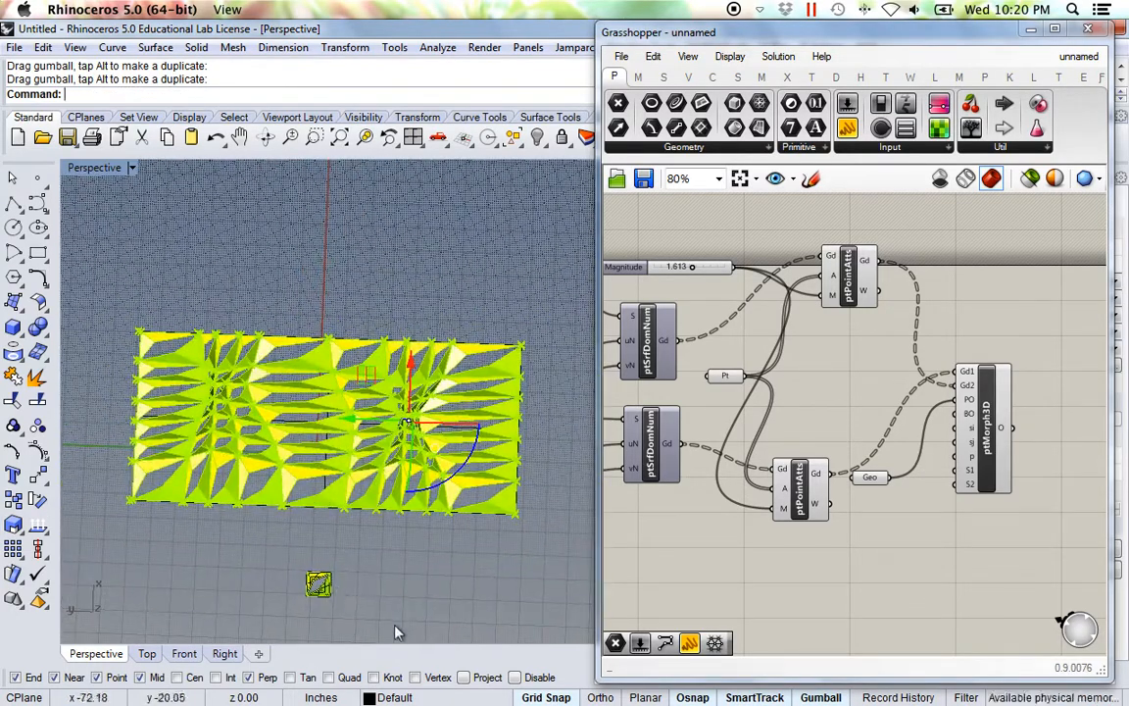
pyautogui.moveTo(404, 589); pyautogui.dragTo(409, 571, button='right')
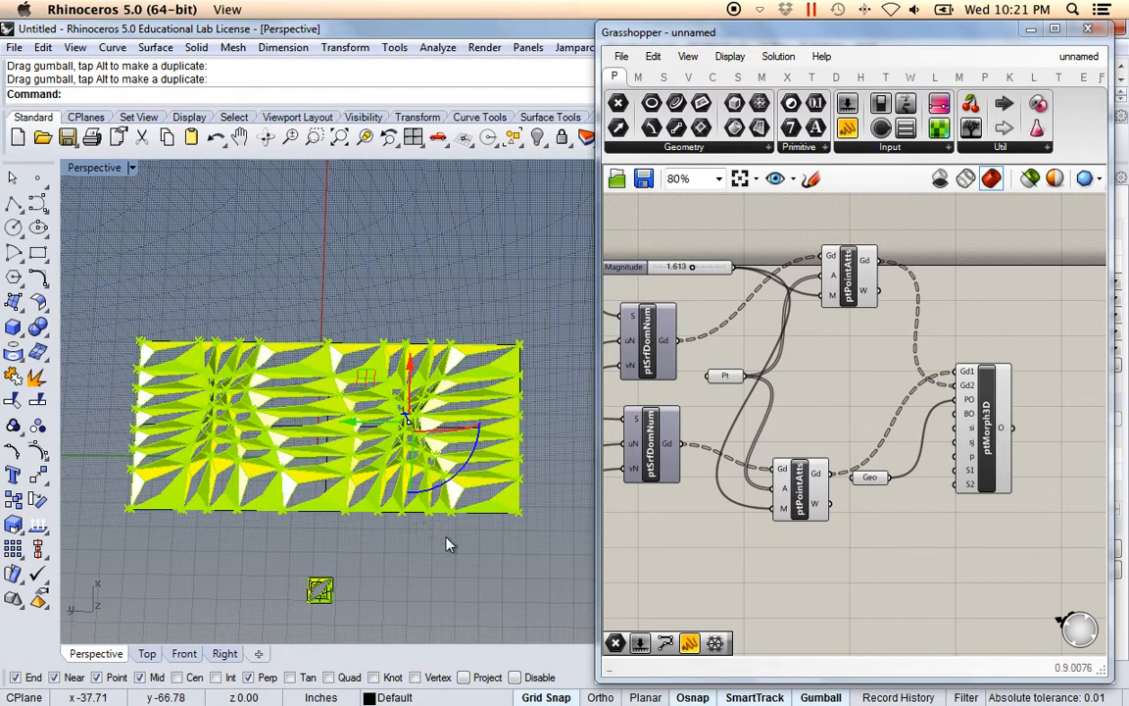
pyautogui.moveTo(416, 549); pyautogui.dragTo(372, 460, button='right')
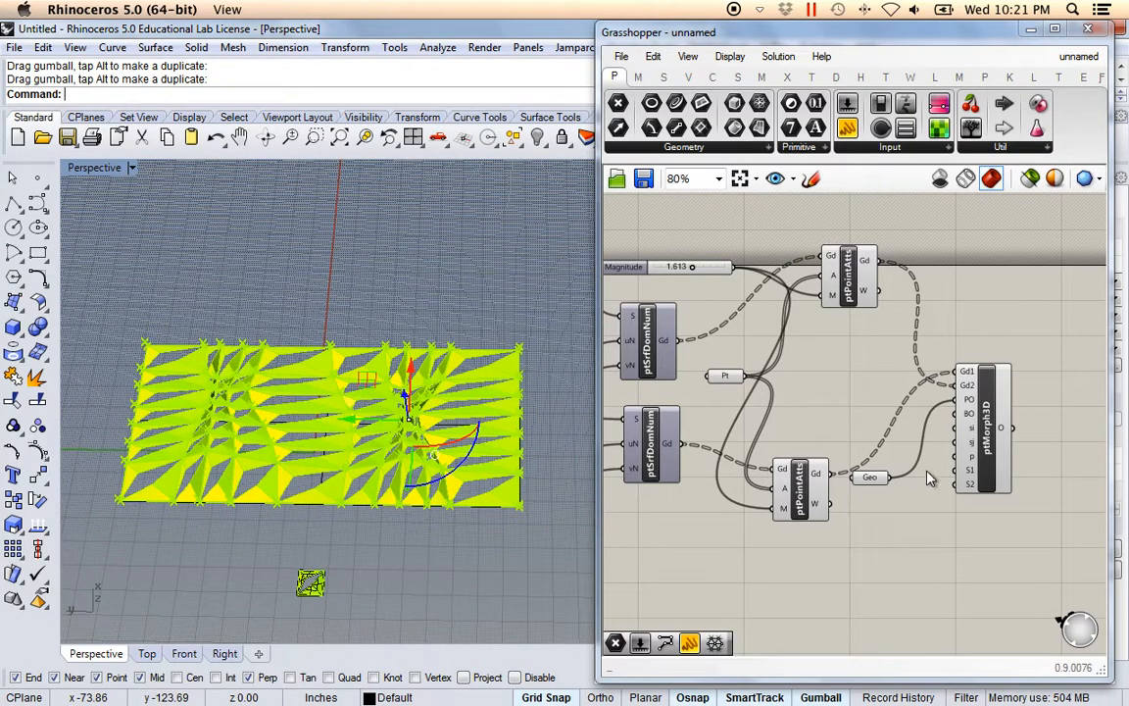
# Shift the Geo and ptMorph3D components further right on the canvas.
pyautogui.moveTo(1013, 542); pyautogui.dragTo(796, 427)
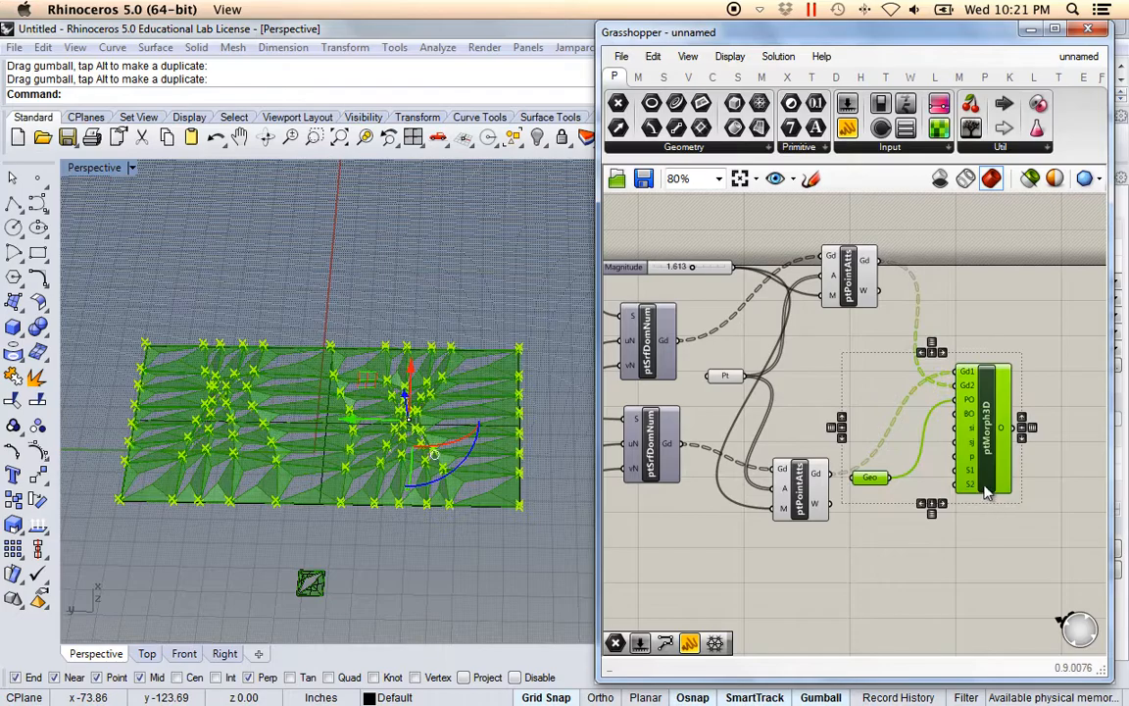
pyautogui.moveTo(987, 495); pyautogui.dragTo(1052, 500)
pyautogui.click(868, 393)
pyautogui.moveTo(852, 383); pyautogui.dragTo(856, 417, button='right')
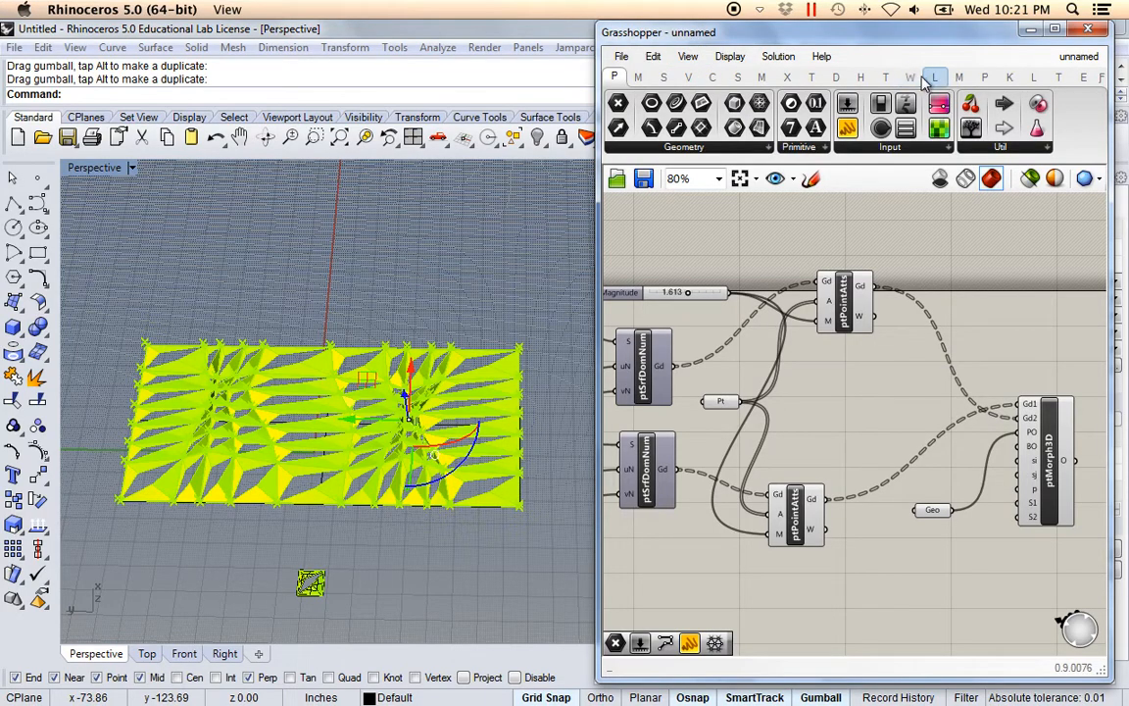
# Place a Curve Attraction (ptCrvAtts) component from PanelingTools > Grid Attractors above the definition.
pyautogui.click(985, 78)
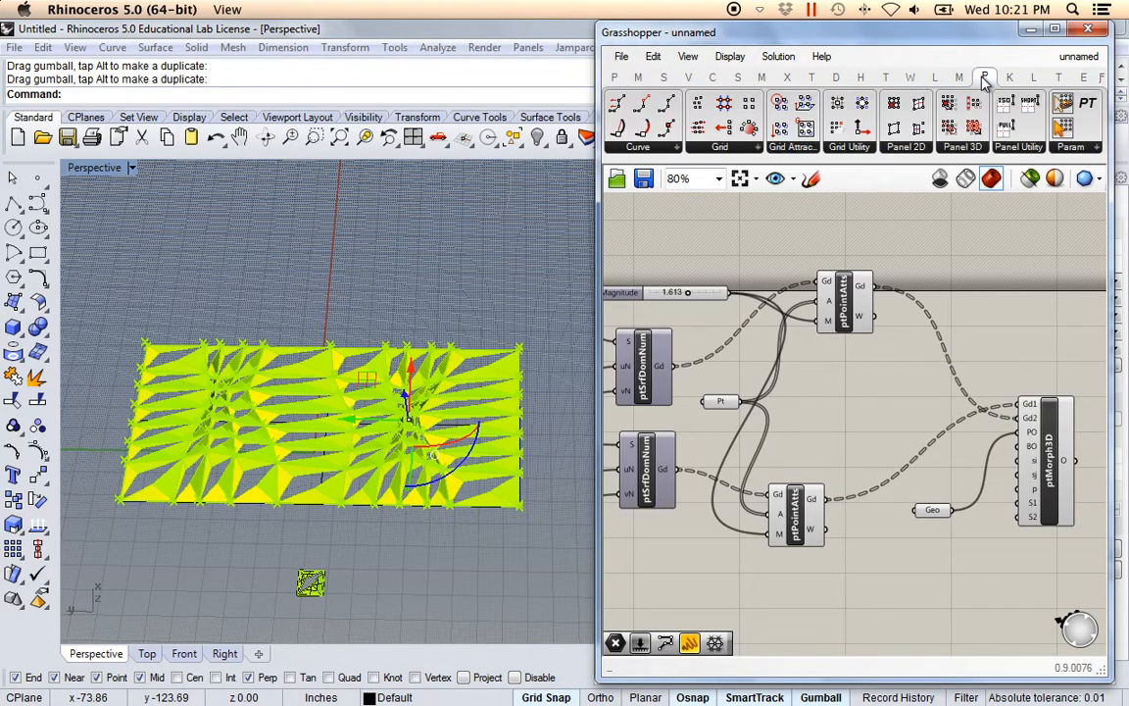
pyautogui.click(816, 146)
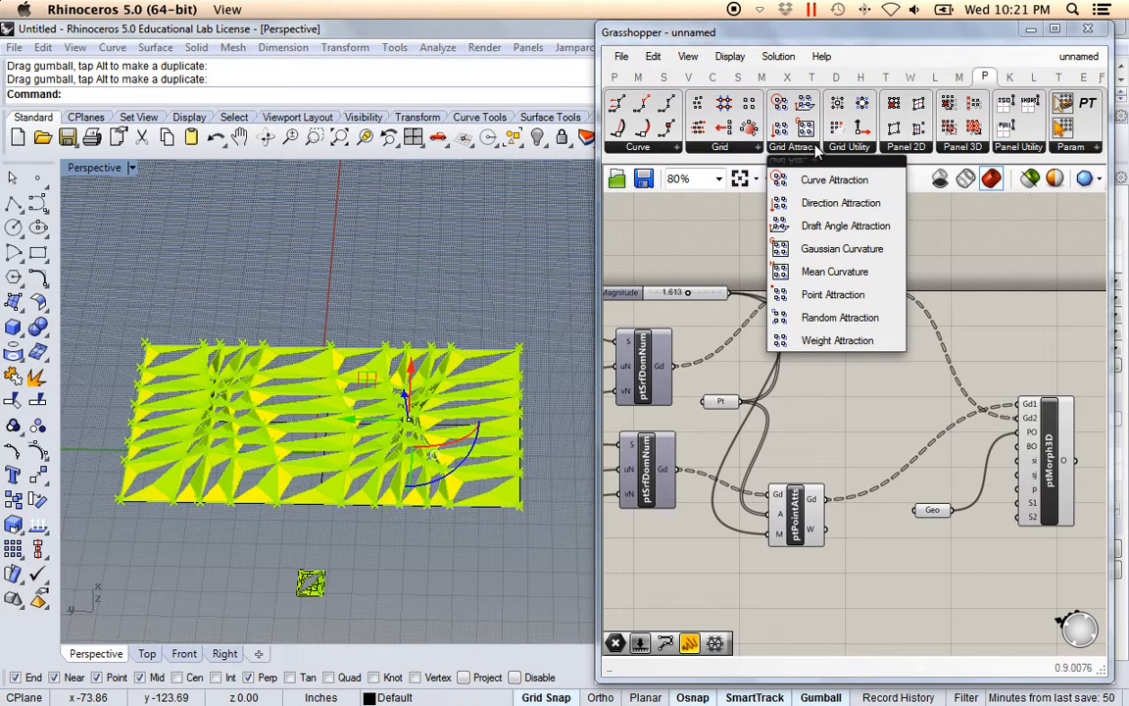
pyautogui.click(848, 186)
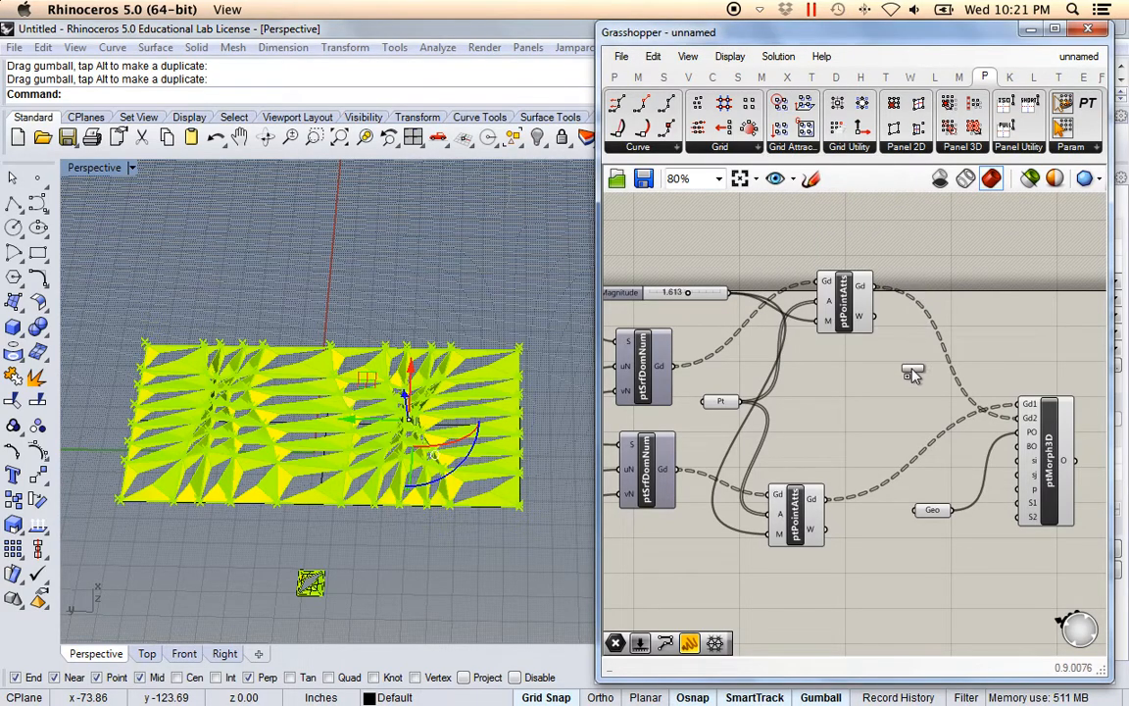
pyautogui.click(844, 224)
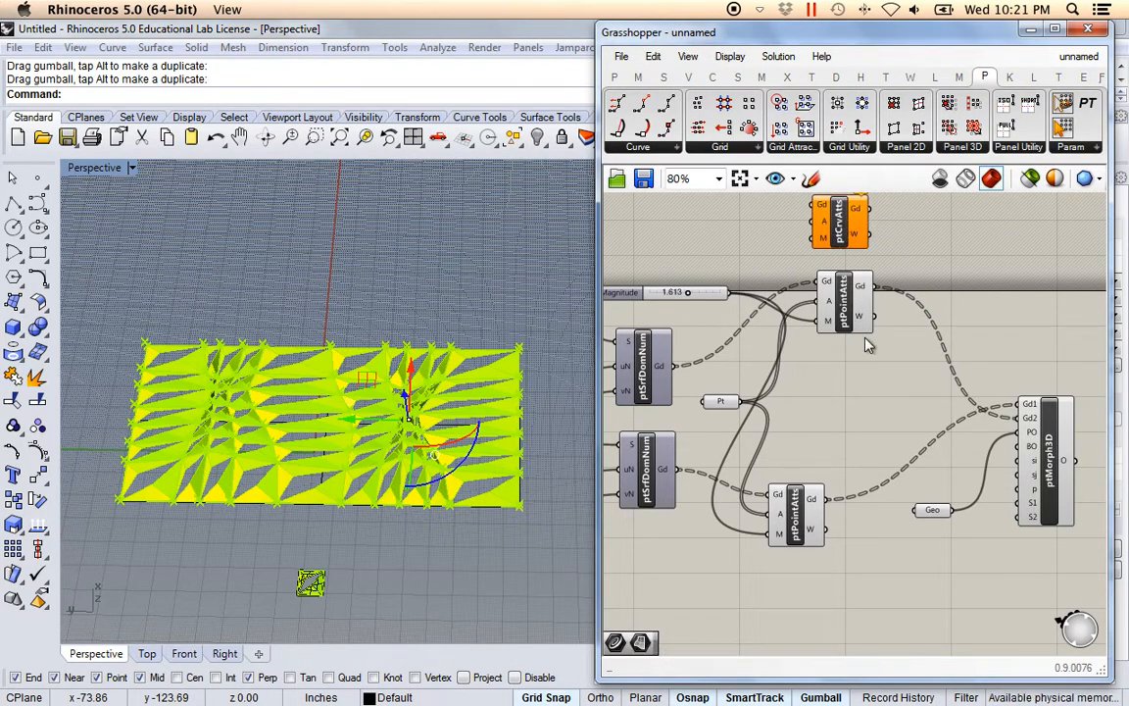
pyautogui.moveTo(844, 286); pyautogui.dragTo(846, 333, button='right')
pyautogui.scroll(1, 692, 309)
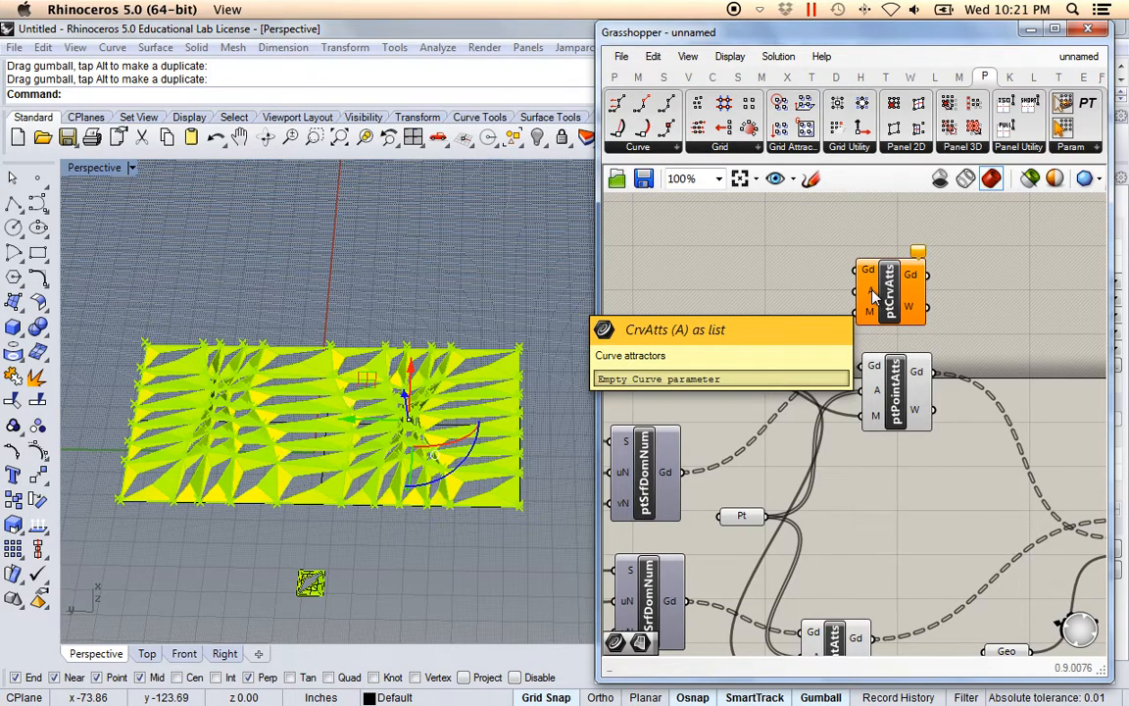
pyautogui.moveTo(815, 317); pyautogui.dragTo(805, 295, button='right')
pyautogui.moveTo(889, 440); pyautogui.dragTo(854, 436, button='right')
pyautogui.scroll(-2, 883, 407)
pyautogui.scroll(2, 882, 438)
# Delete both point-attraction components.
pyautogui.click(852, 330)
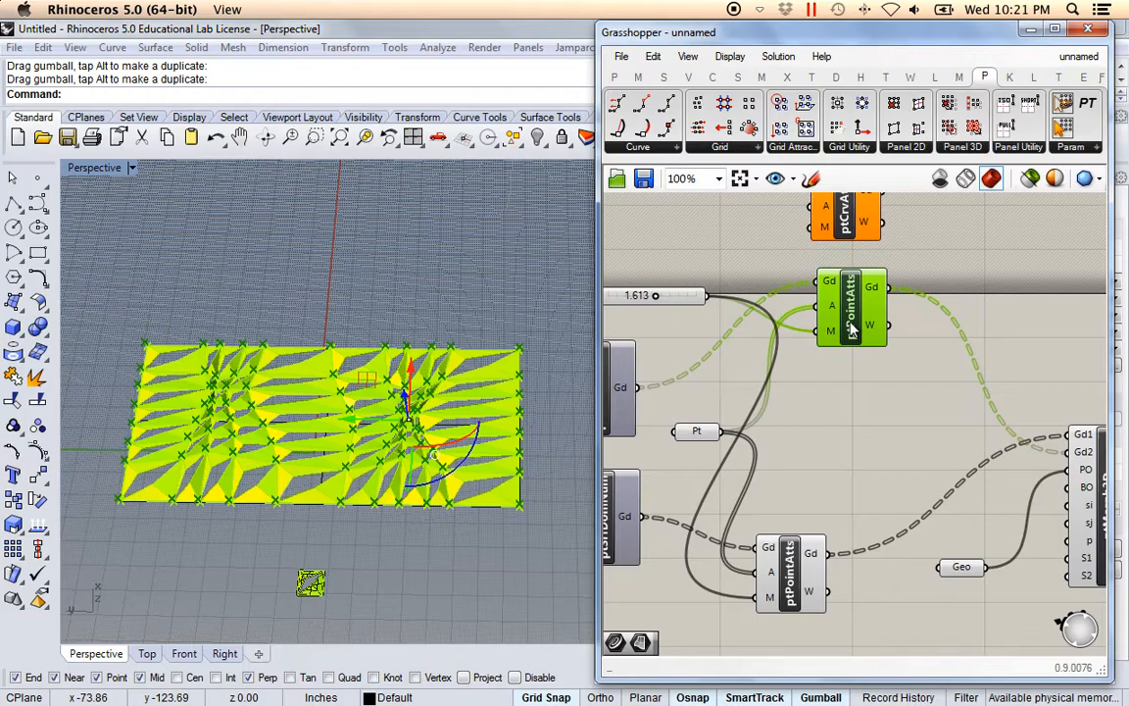
pyautogui.press('Delete')
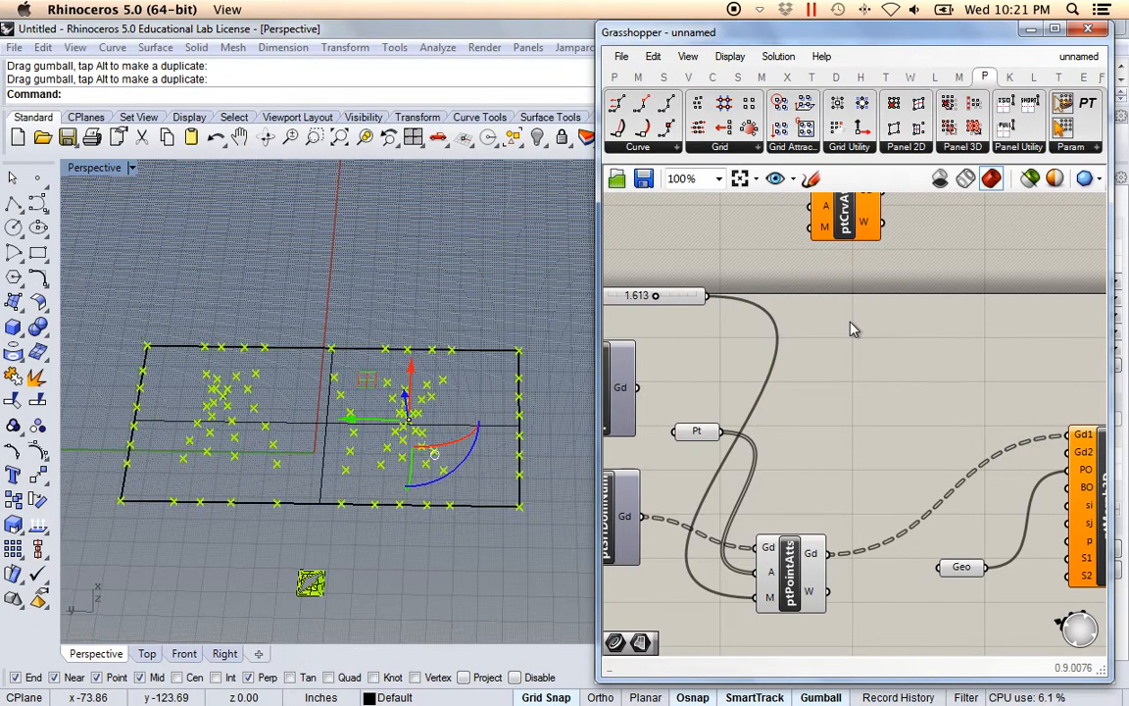
pyautogui.click(795, 603)
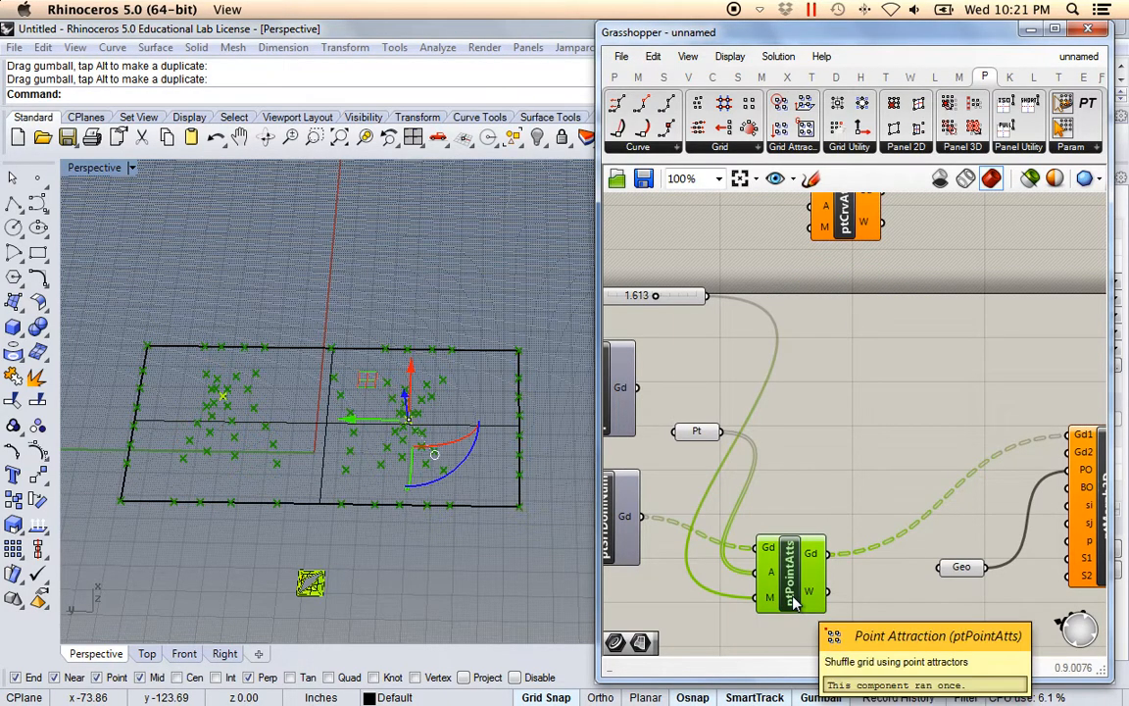
pyautogui.press('Delete')
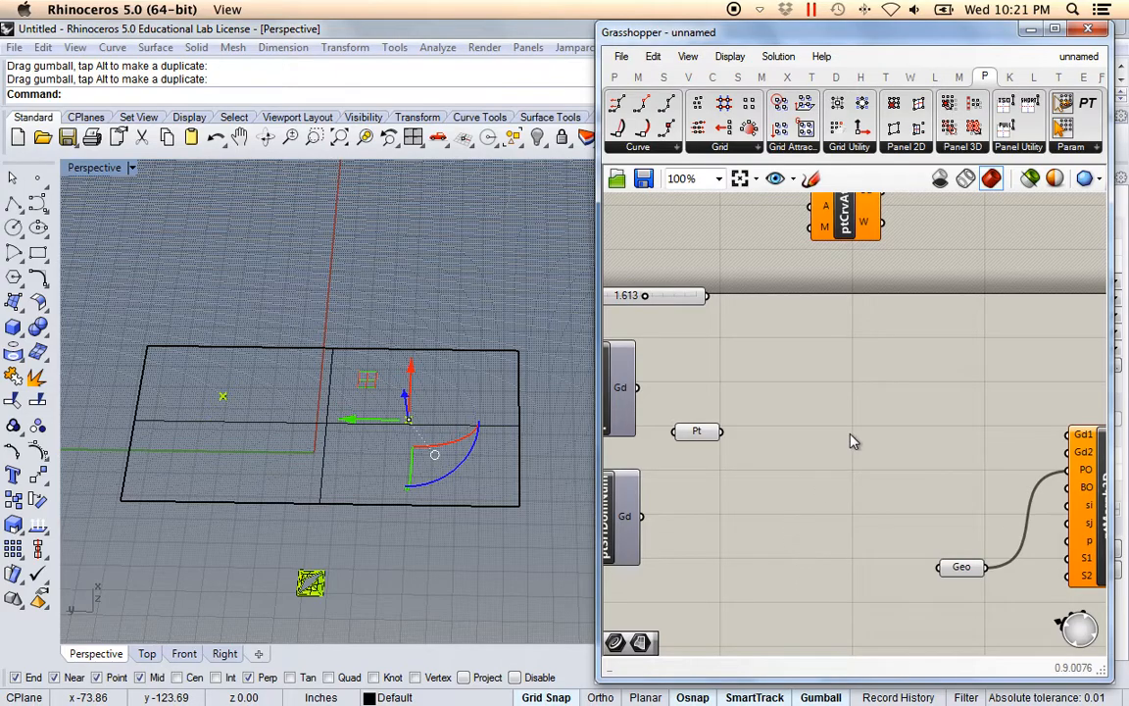
# Connect the Magnitude slider to ptCrvAtts' magnitude input.
pyautogui.moveTo(826, 420); pyautogui.dragTo(859, 457, button='right')
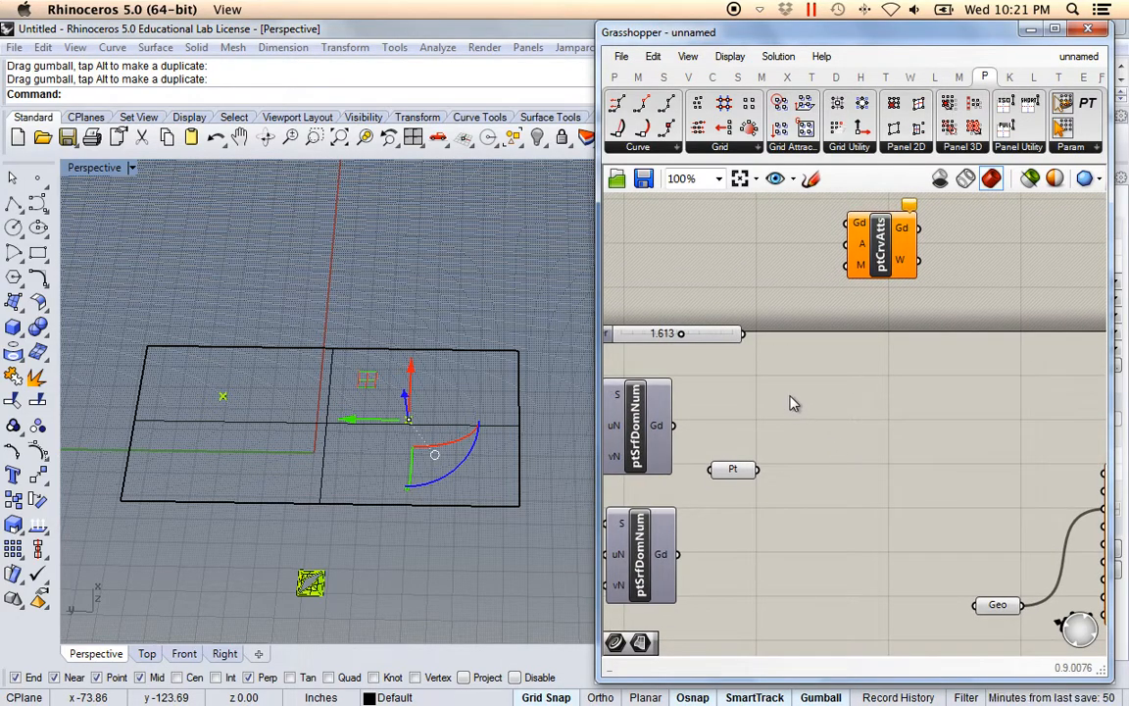
pyautogui.moveTo(790, 396); pyautogui.dragTo(806, 411, button='right')
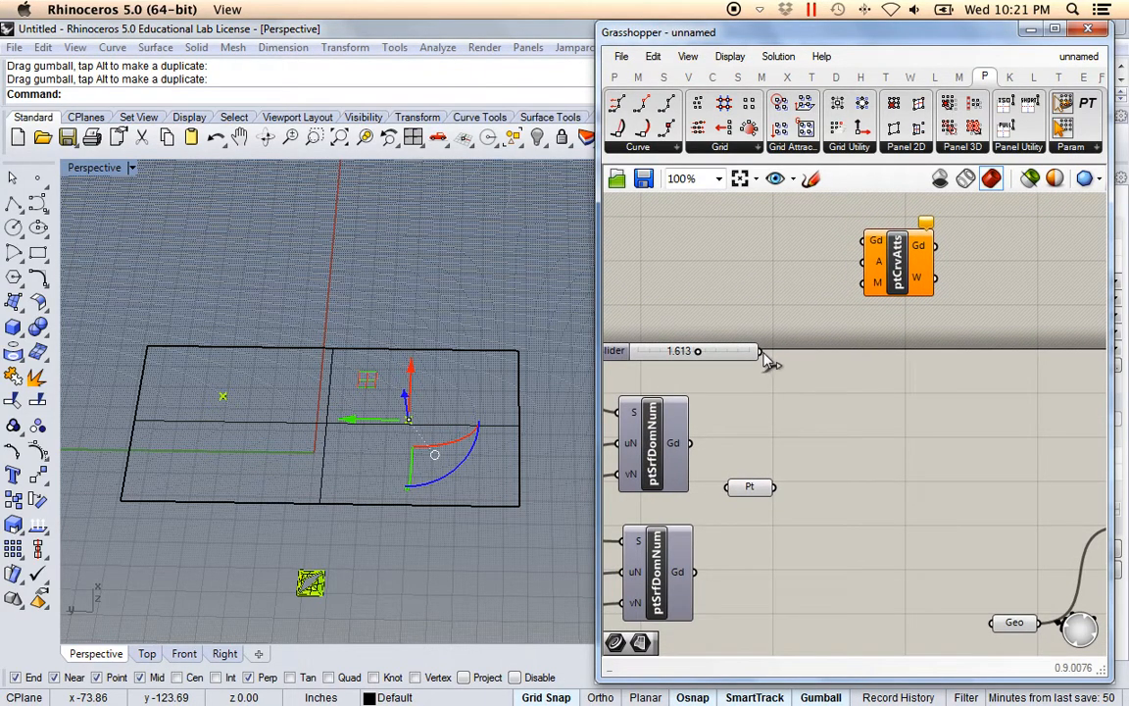
pyautogui.moveTo(769, 350); pyautogui.dragTo(864, 282)
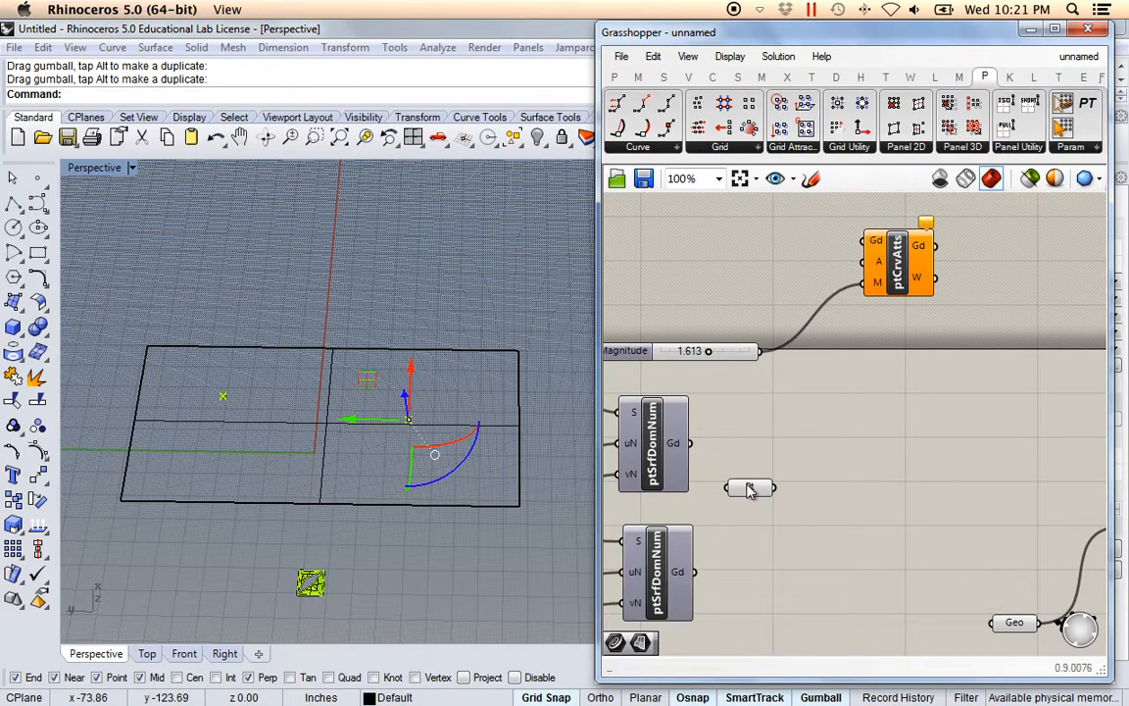
# Delete the Pt parameter and the two attractor points in the model.
pyautogui.click(749, 488)
pyautogui.press('Delete')
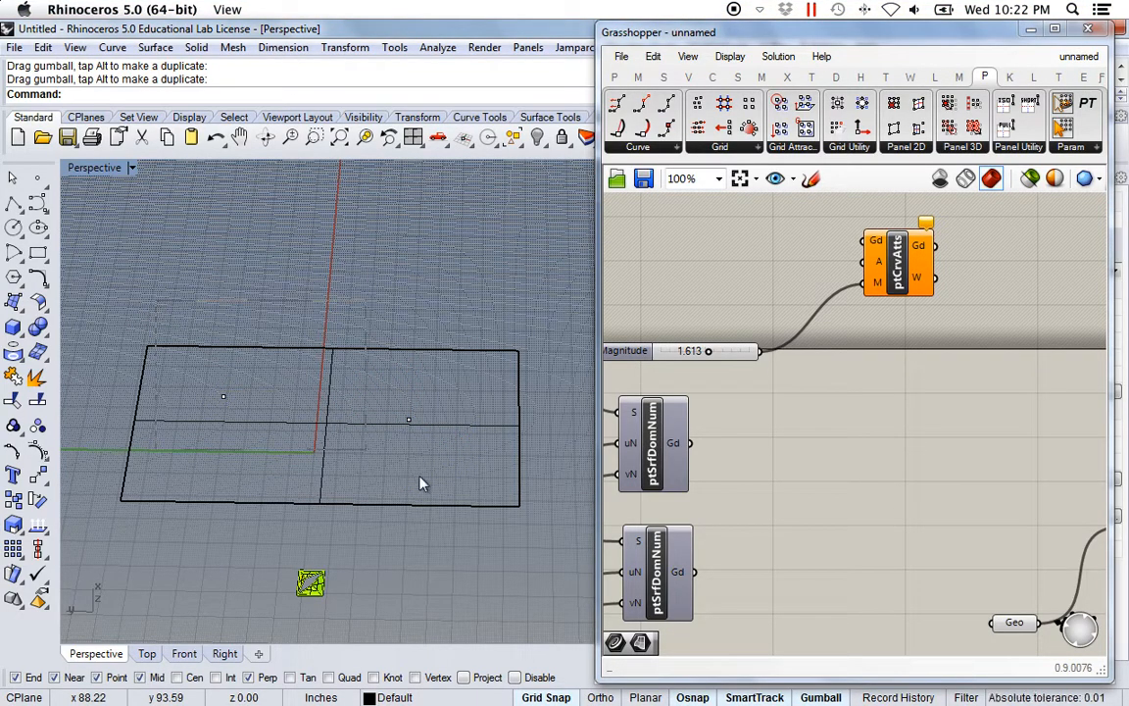
pyautogui.press('Delete')
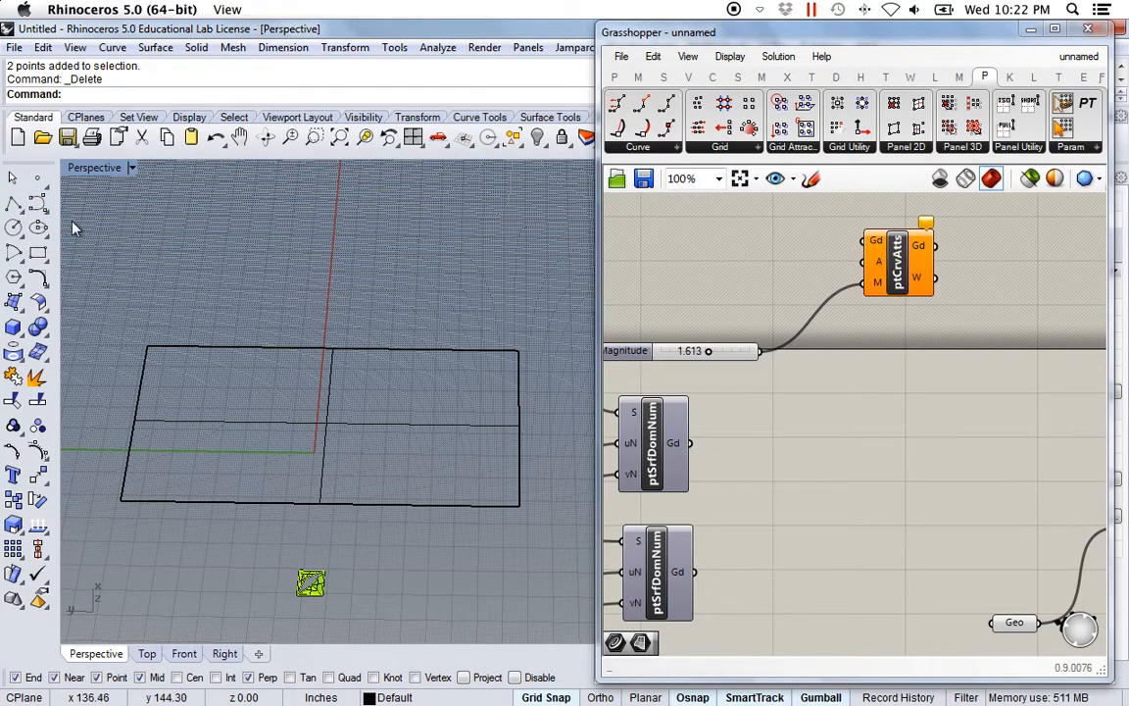
# Draw a wavy five-point control point curve across the surface.
pyautogui.click(38, 203)
pyautogui.click(157, 473)
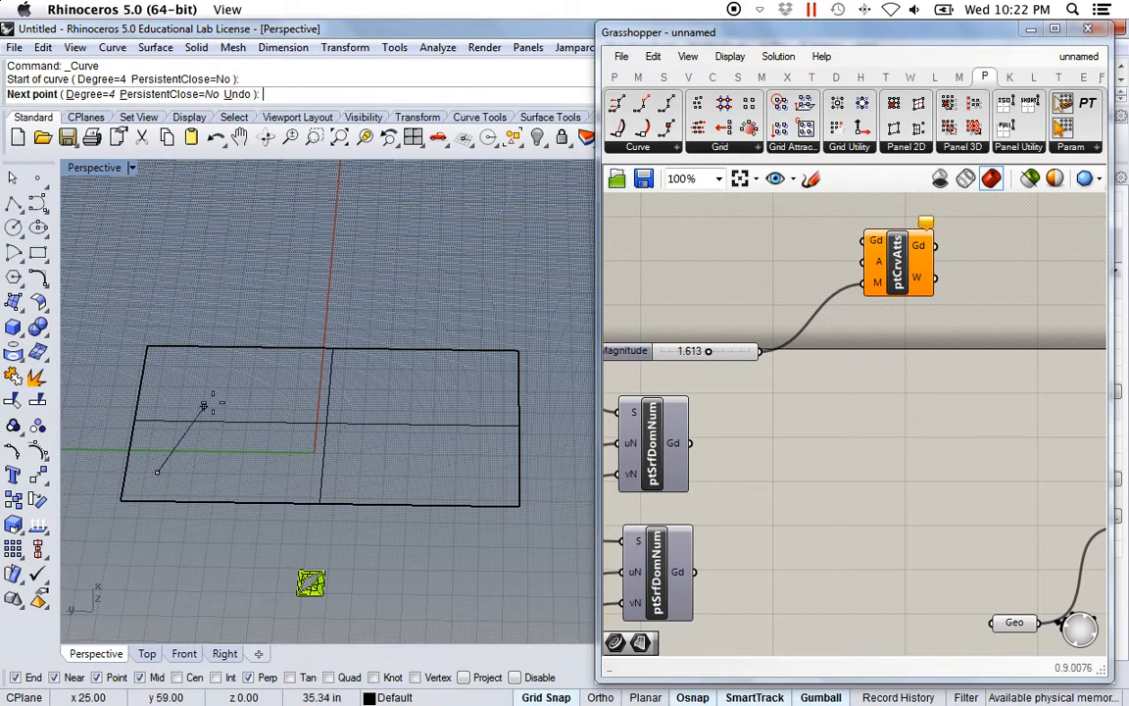
pyautogui.click(222, 393)
pyautogui.click(279, 449)
pyautogui.click(384, 470)
pyautogui.click(480, 377)
pyautogui.press('Return')
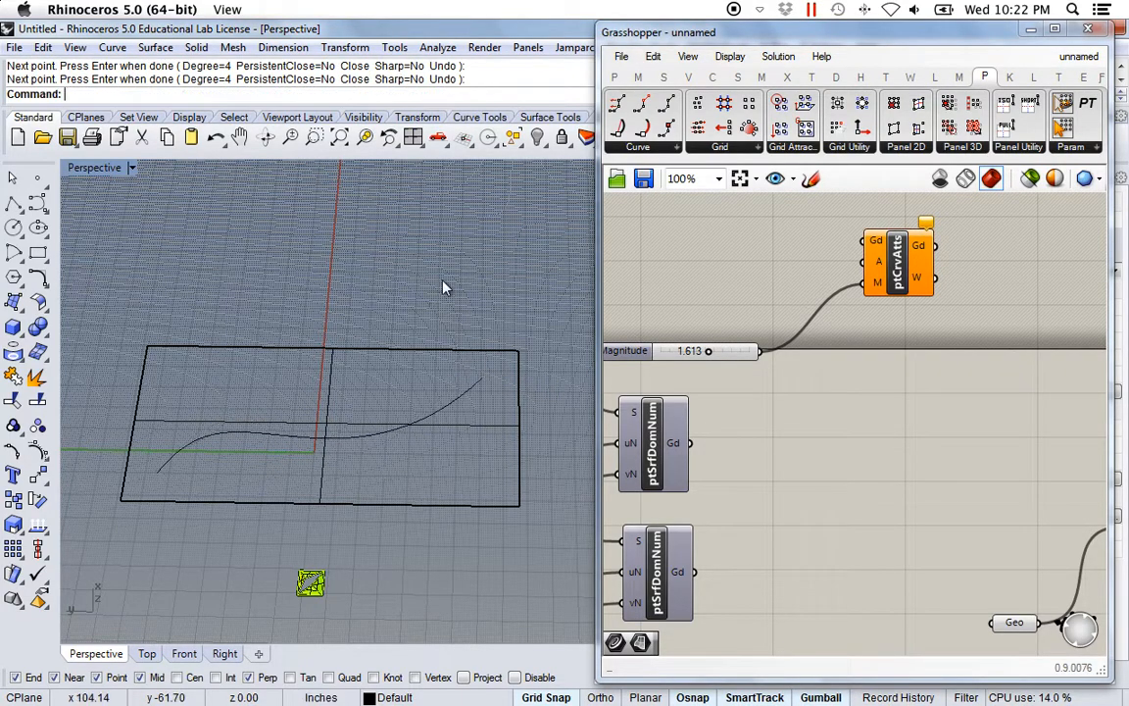
# Reference the curve in a Curve parameter and wire it and the grid into ptCrvAtts.
pyautogui.click(616, 80)
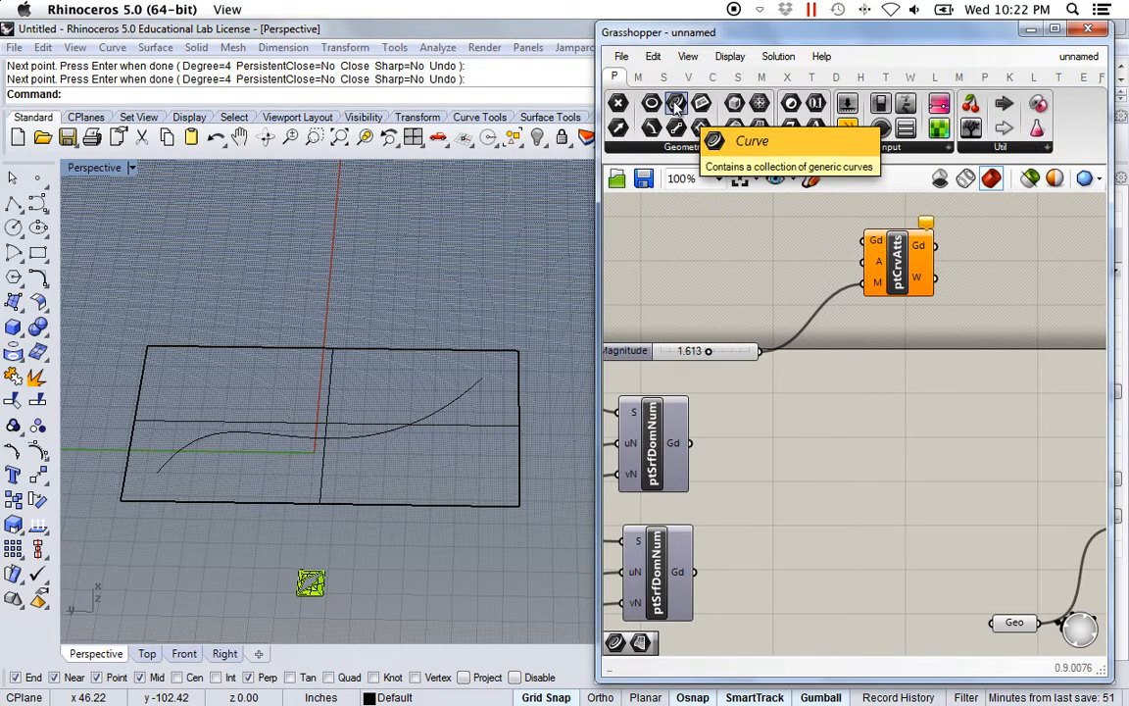
pyautogui.moveTo(675, 104); pyautogui.dragTo(753, 278)
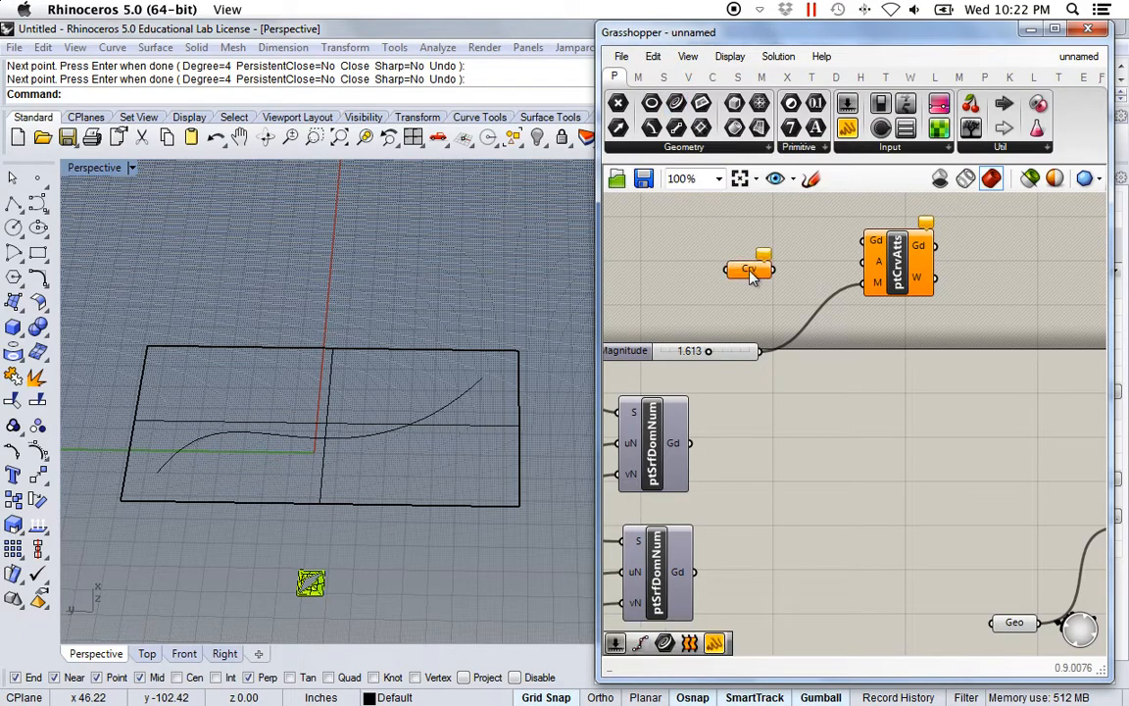
pyautogui.rightClick(751, 274)
pyautogui.click(855, 549)
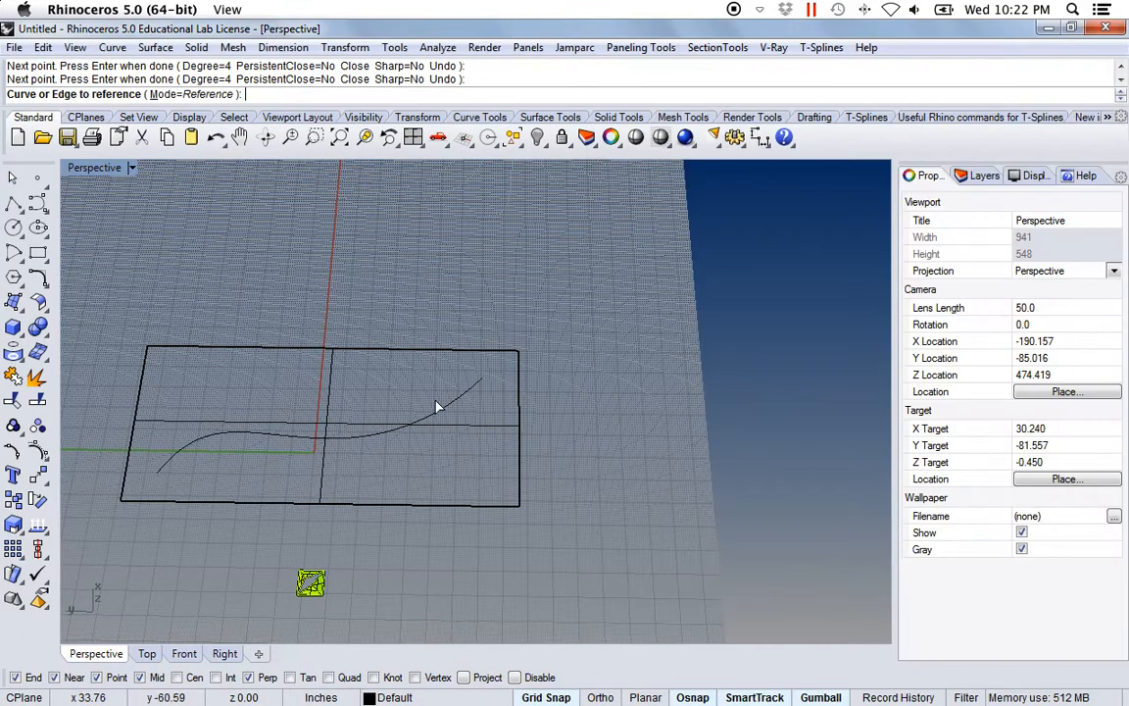
pyautogui.click(438, 407)
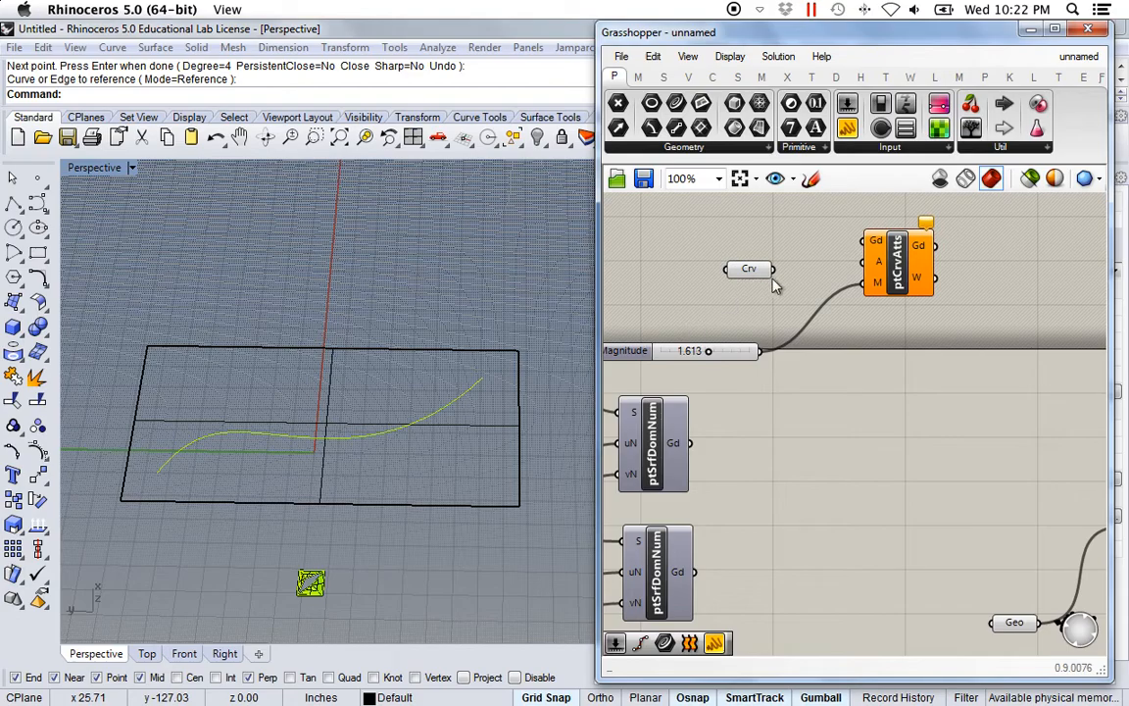
pyautogui.moveTo(832, 275); pyautogui.dragTo(863, 267)
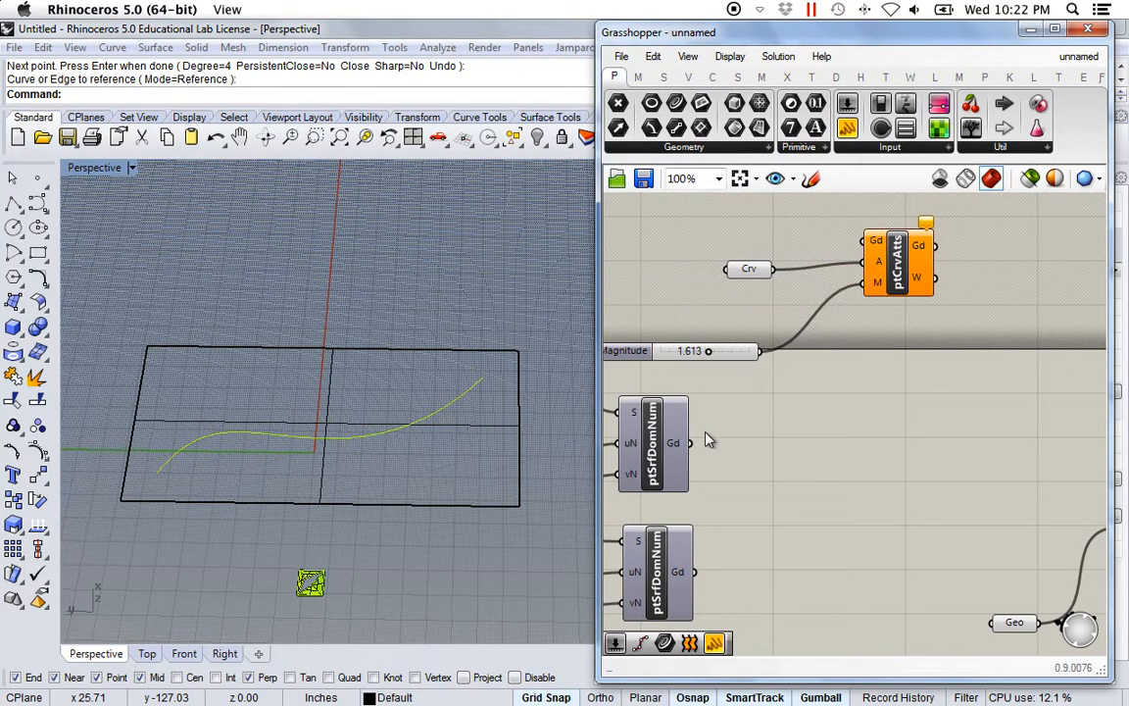
pyautogui.moveTo(690, 443); pyautogui.dragTo(867, 245)
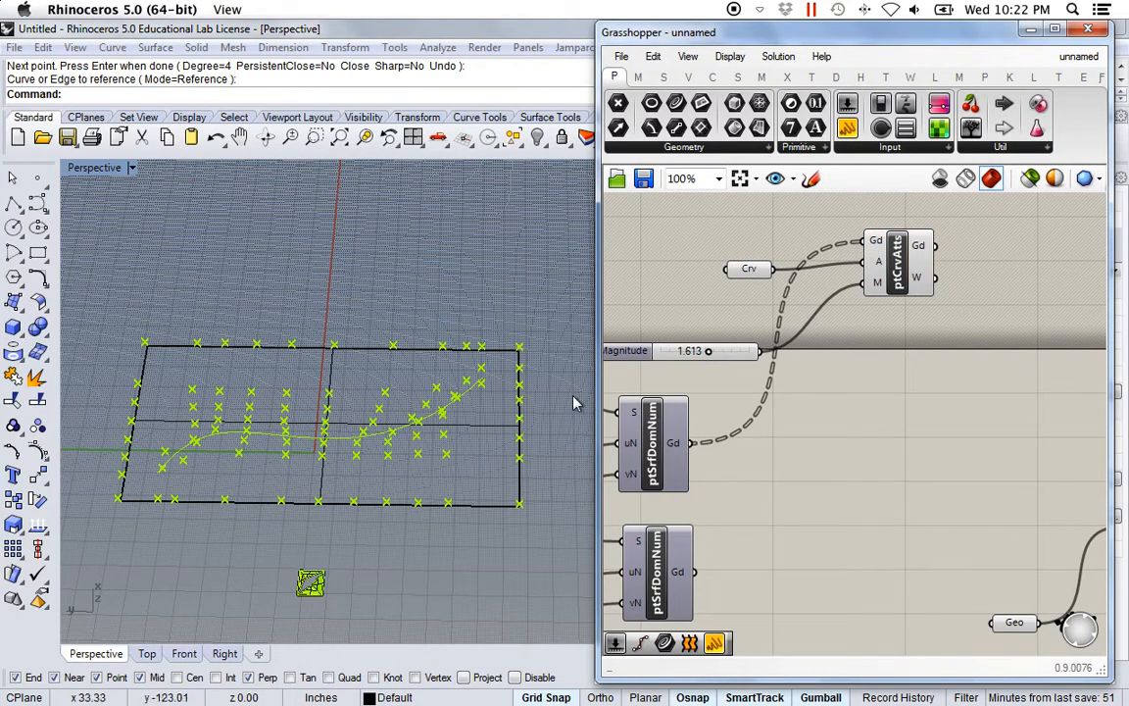
# Set Magnitude to 0.263 and feed ptCrvAtts' grid into ptMorph3D's Gd2.
pyautogui.moveTo(710, 356); pyautogui.dragTo(671, 354)
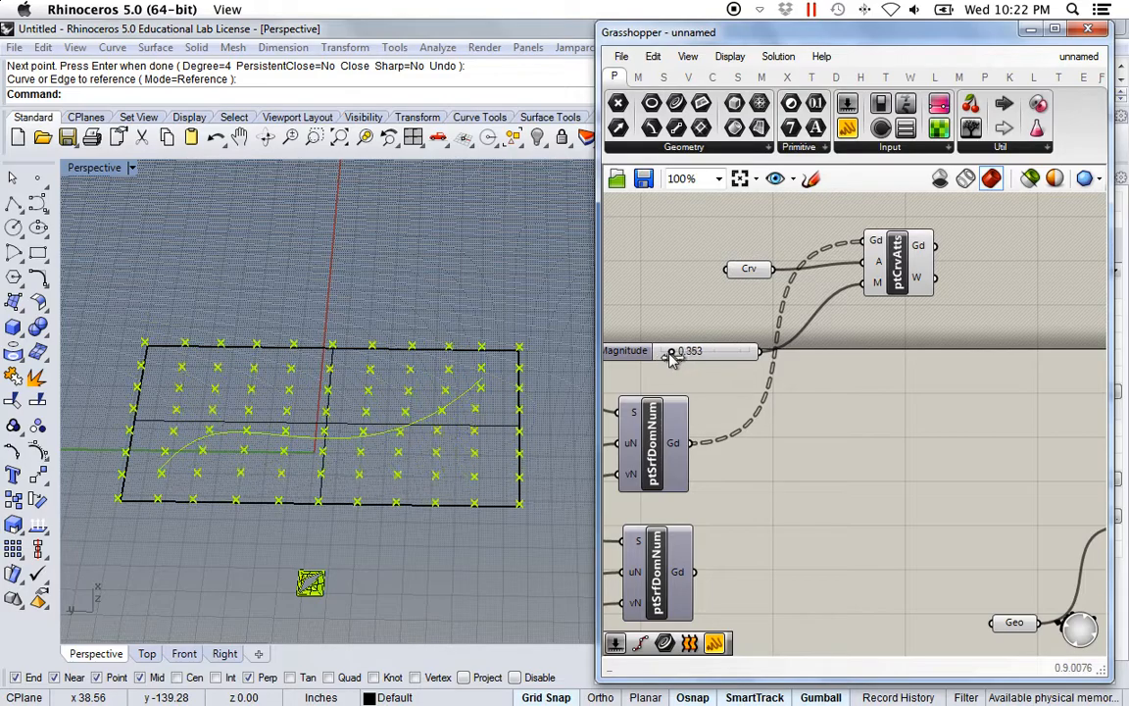
pyautogui.moveTo(825, 462); pyautogui.dragTo(814, 458, button='right')
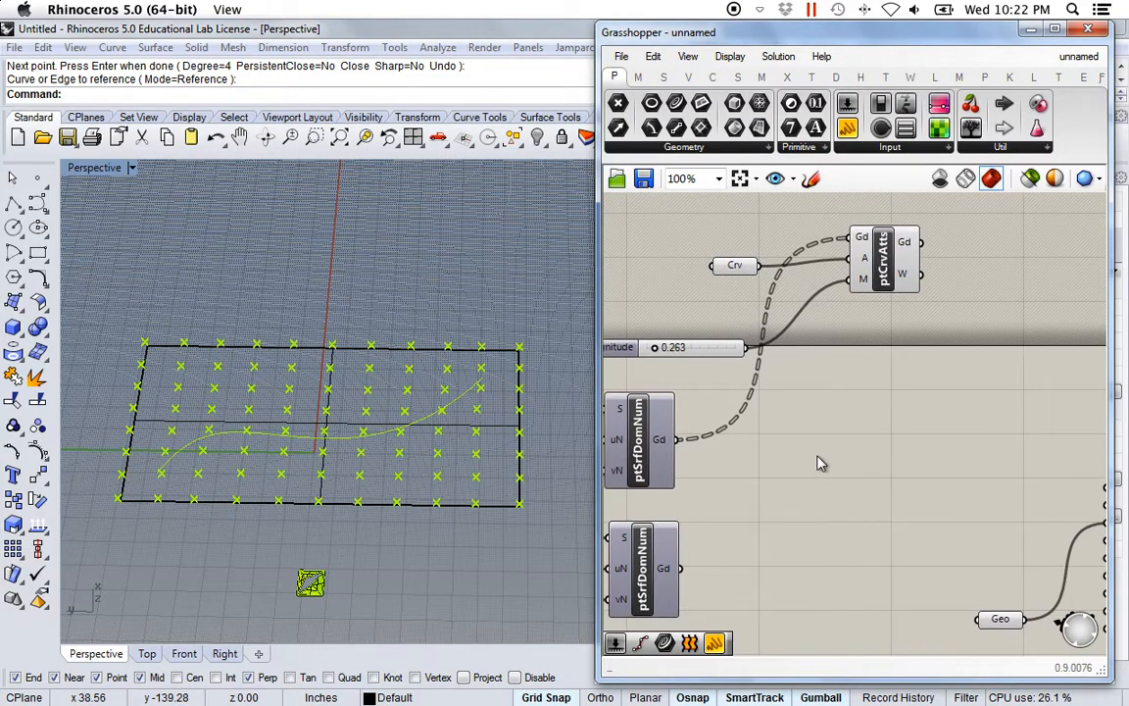
pyautogui.scroll(-2, 815, 454)
pyautogui.moveTo(887, 436); pyautogui.dragTo(837, 409, button='right')
pyautogui.scroll(2, 865, 416)
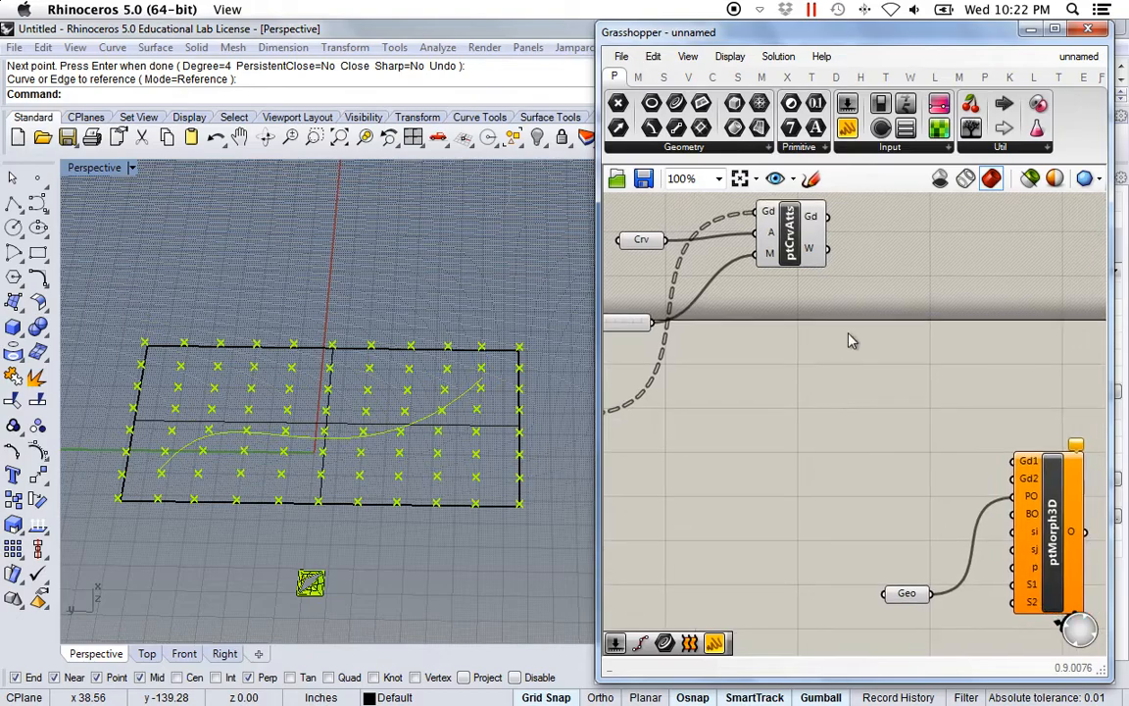
pyautogui.moveTo(830, 218); pyautogui.dragTo(1014, 478)
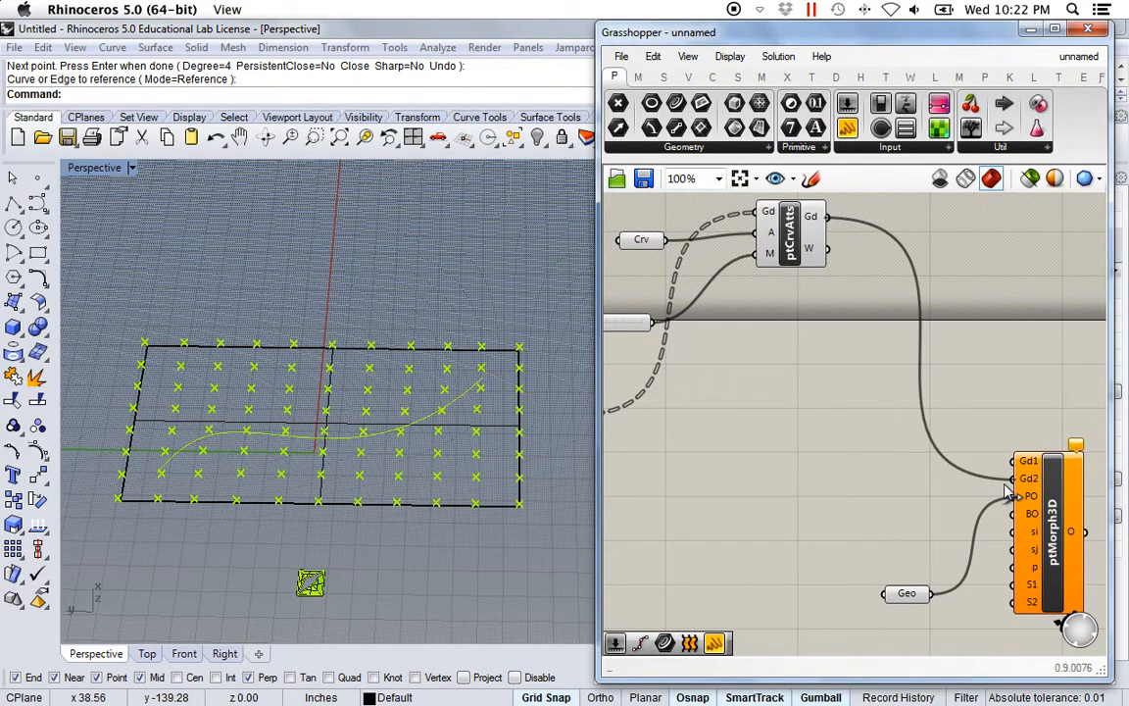
# Duplicate ptCrvAtts beside the lower grid and feed its output into ptMorph3D's Gd1.
pyautogui.scroll(-1, 752, 463)
pyautogui.moveTo(753, 464); pyautogui.dragTo(824, 445, button='right')
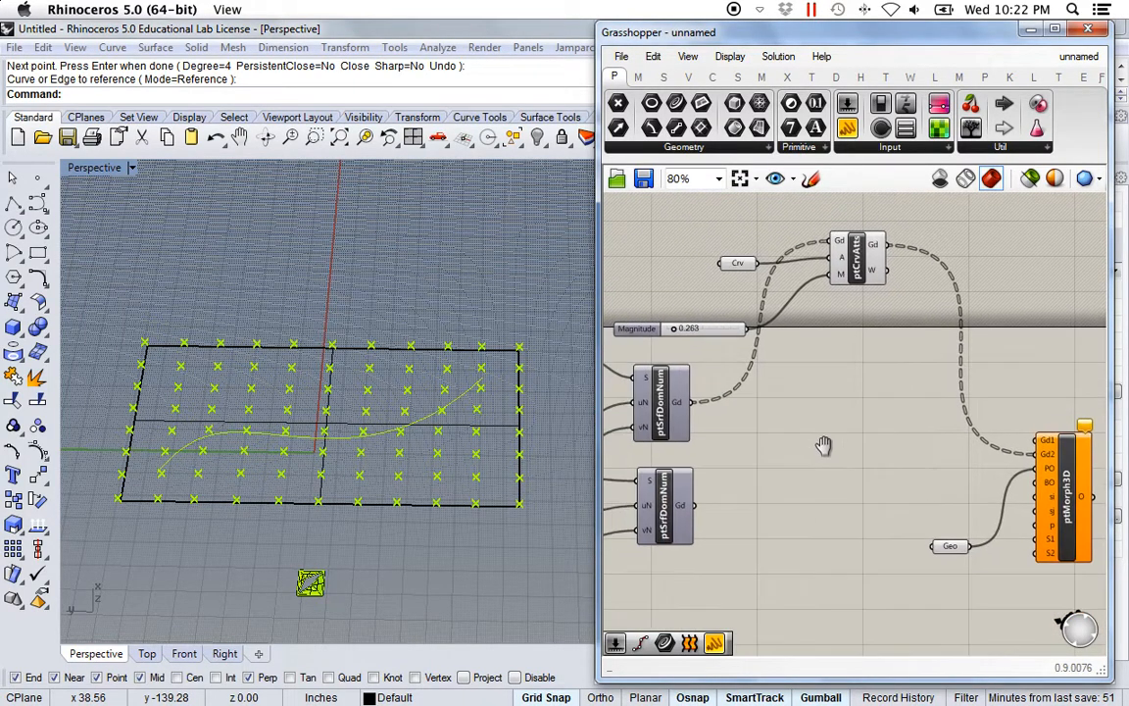
pyautogui.click(855, 277)
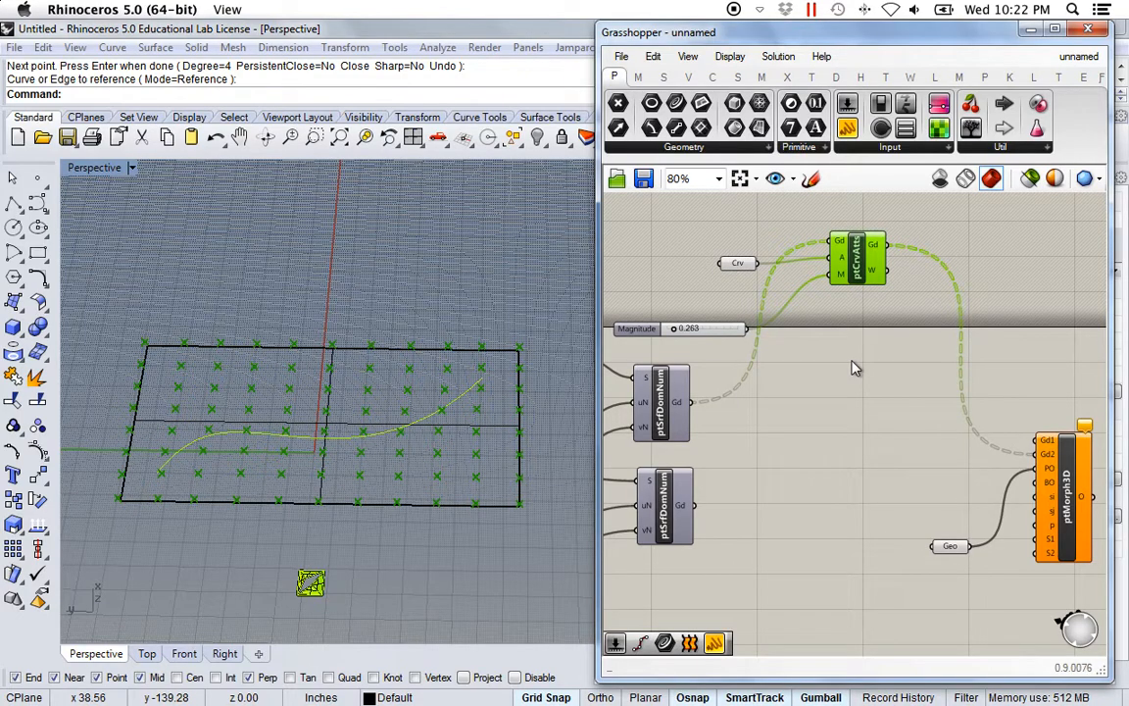
pyautogui.hotkey('ctrl', 'v')
pyautogui.moveTo(862, 276); pyautogui.dragTo(855, 527)
pyautogui.scroll(1, 712, 511)
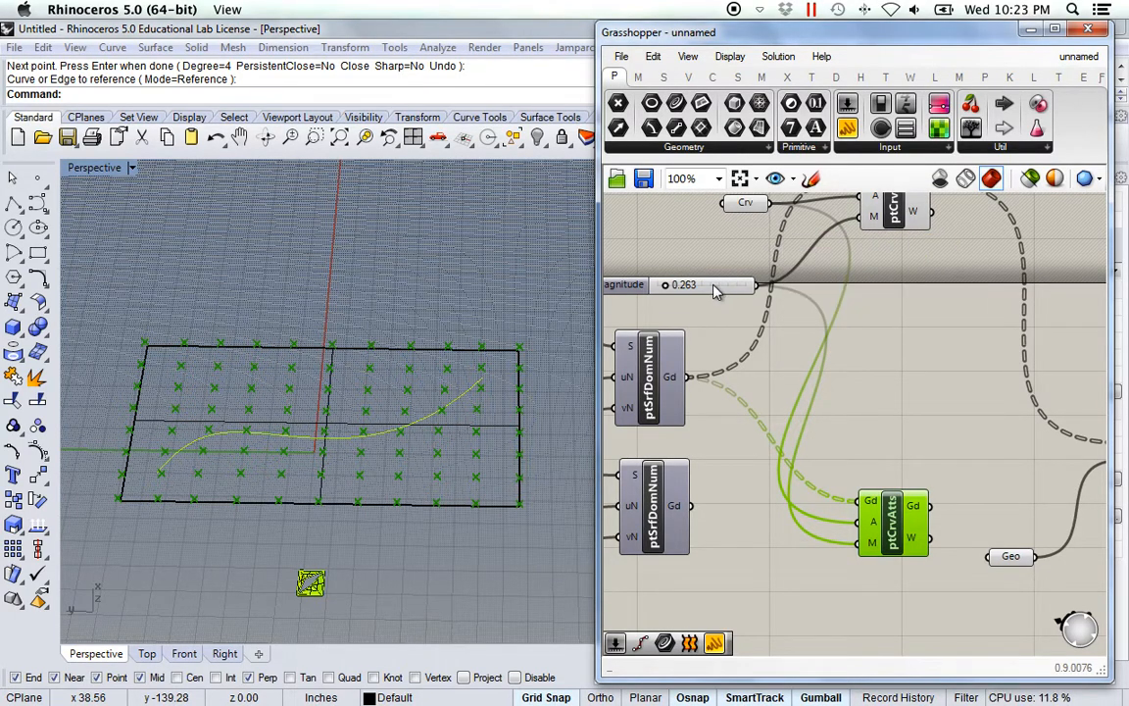
pyautogui.scroll(1, 740, 493)
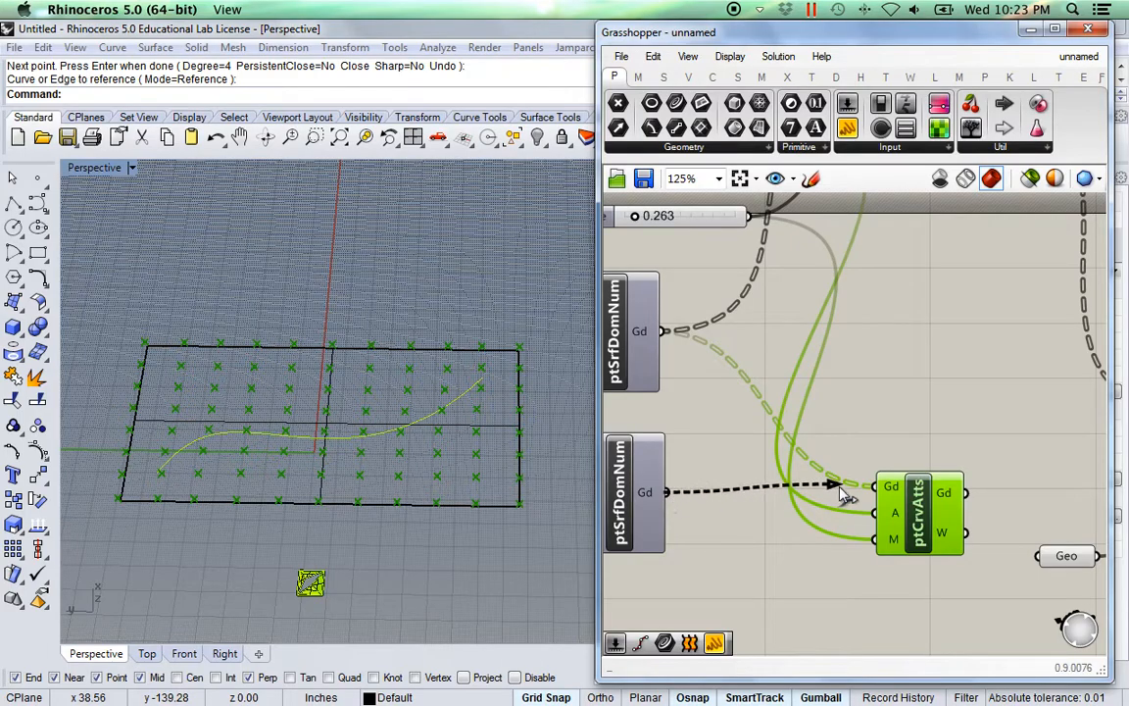
pyautogui.moveTo(940, 433); pyautogui.dragTo(691, 417, button='right')
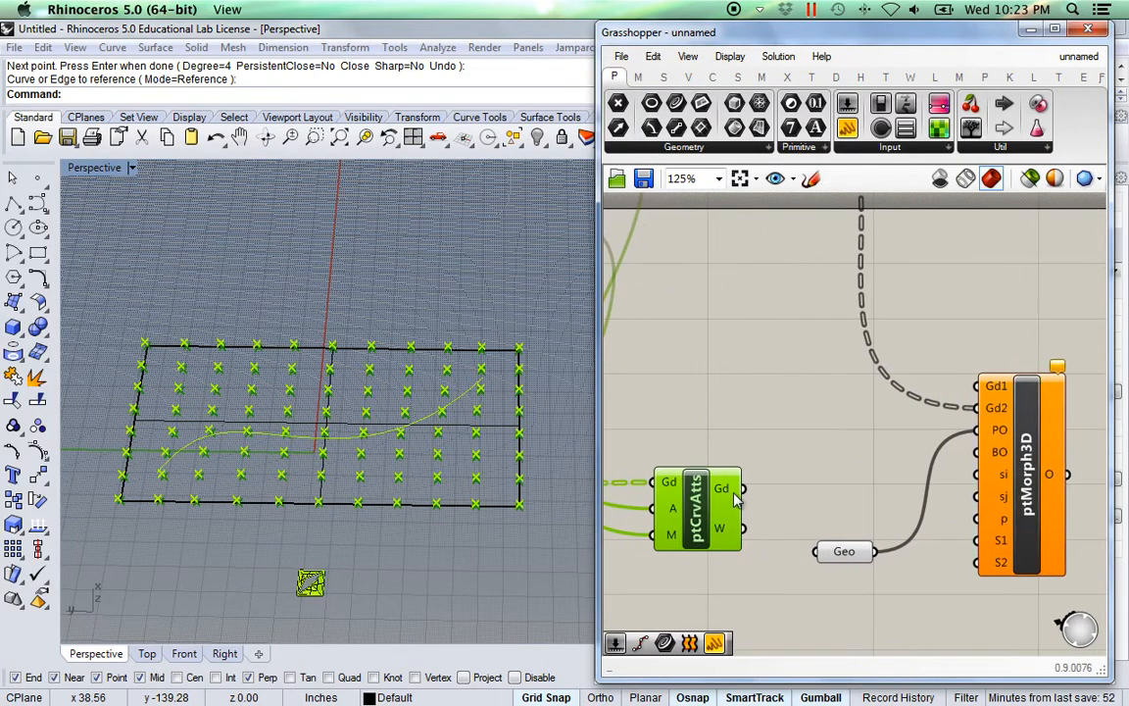
pyautogui.moveTo(745, 490); pyautogui.dragTo(987, 386)
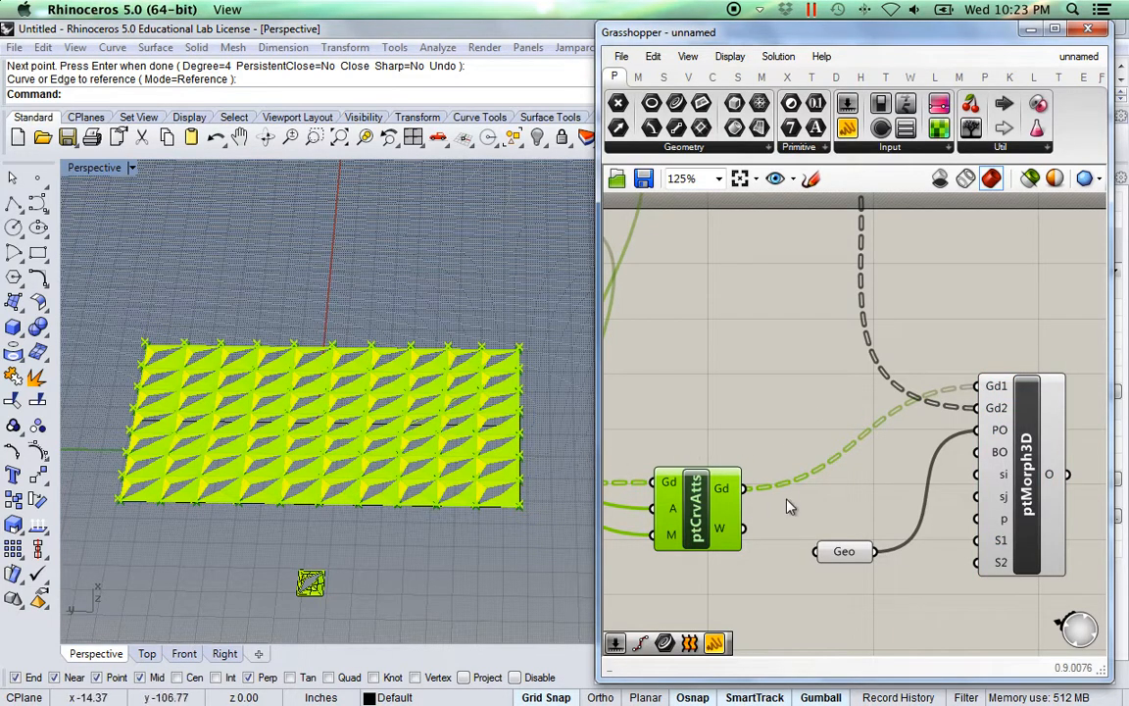
# Raise Magnitude to 0.839, inspect the deeper panel ripple, and select the attractor curve.
pyautogui.moveTo(728, 419); pyautogui.dragTo(821, 439, button='right')
pyautogui.scroll(-1, 734, 420)
pyautogui.moveTo(612, 309); pyautogui.dragTo(794, 445, button='right')
pyautogui.scroll(1, 765, 437)
pyautogui.moveTo(733, 411)
pyautogui.mouseDown()
pyautogui.moveTo(765, 416)
pyautogui.moveTo(753, 417)
pyautogui.mouseUp()
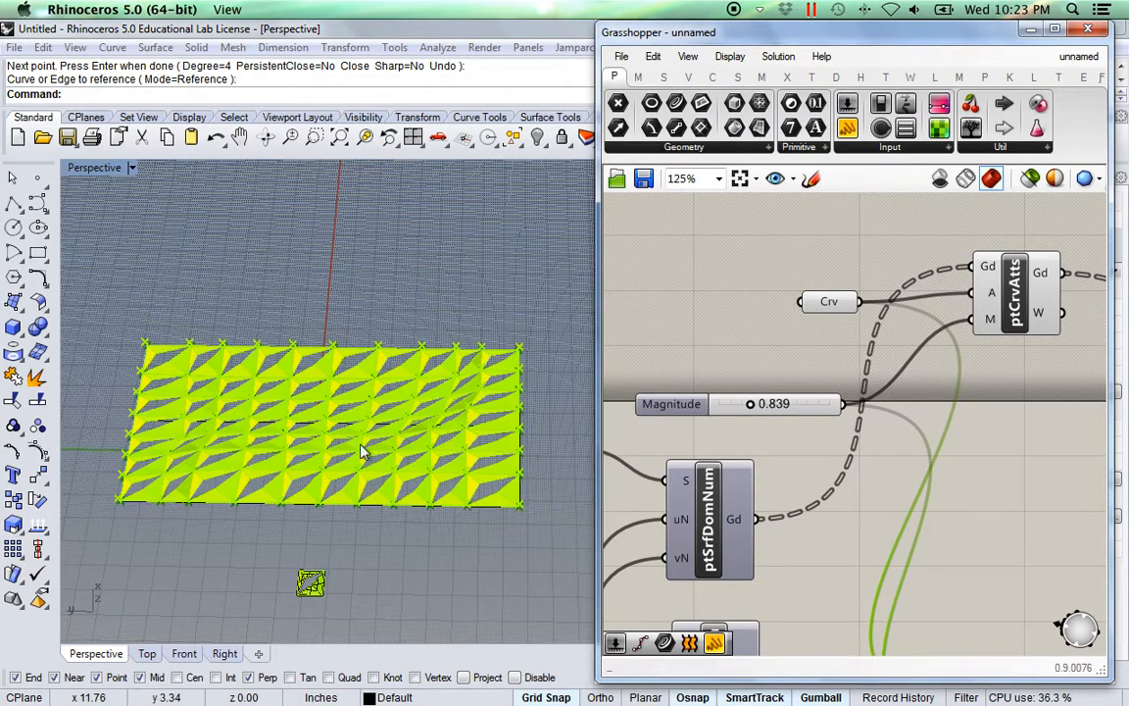
pyautogui.moveTo(348, 483); pyautogui.dragTo(250, 454, button='right')
pyautogui.scroll(5, 305, 431)
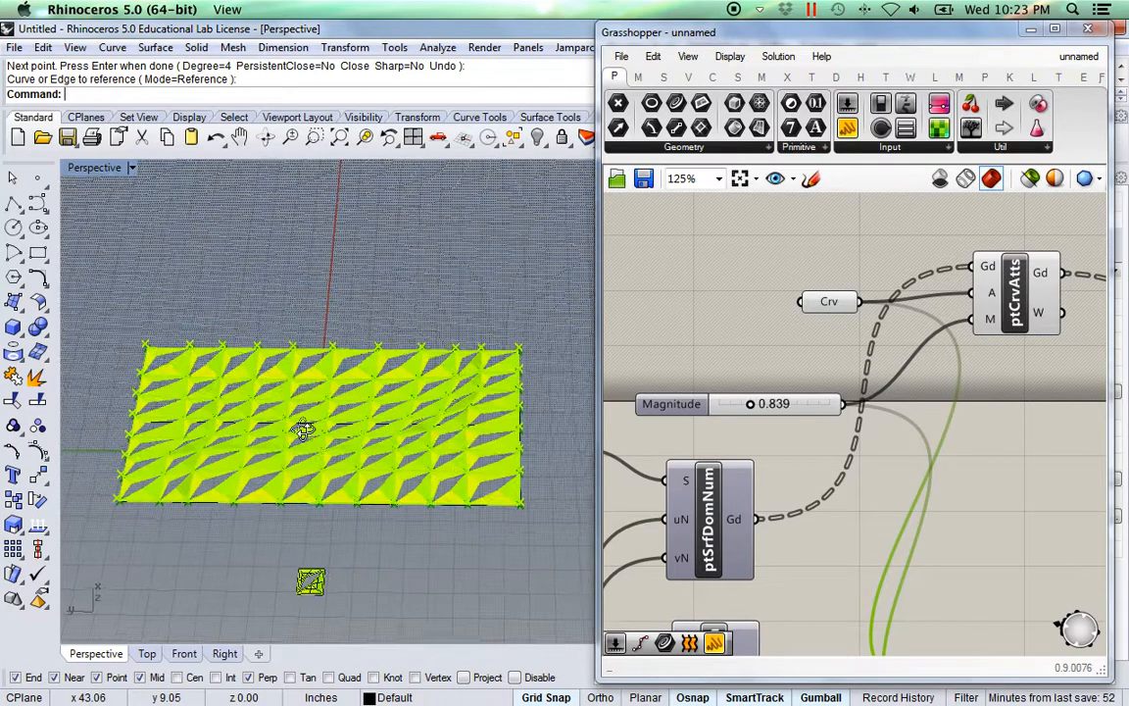
pyautogui.click(309, 447)
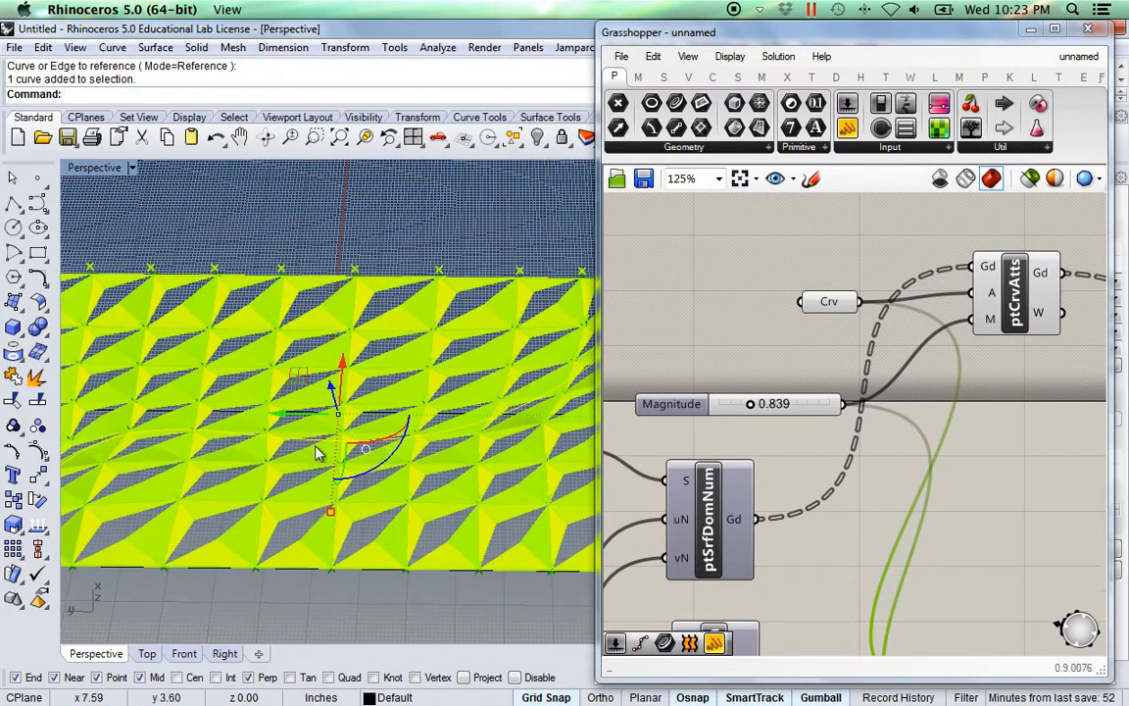
# Move the attractor curve upward with the gumball's Z arrow.
pyautogui.scroll(-3, 399, 487)
pyautogui.moveTo(471, 509); pyautogui.dragTo(391, 484, button='right')
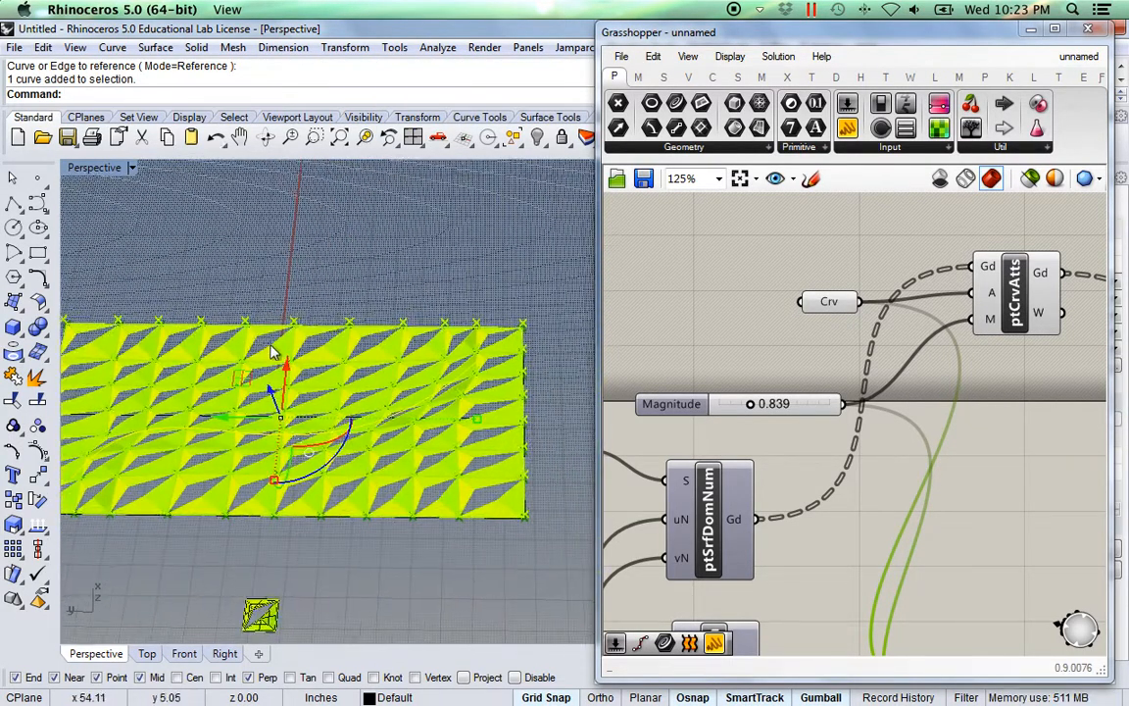
pyautogui.moveTo(287, 368); pyautogui.dragTo(285, 352)
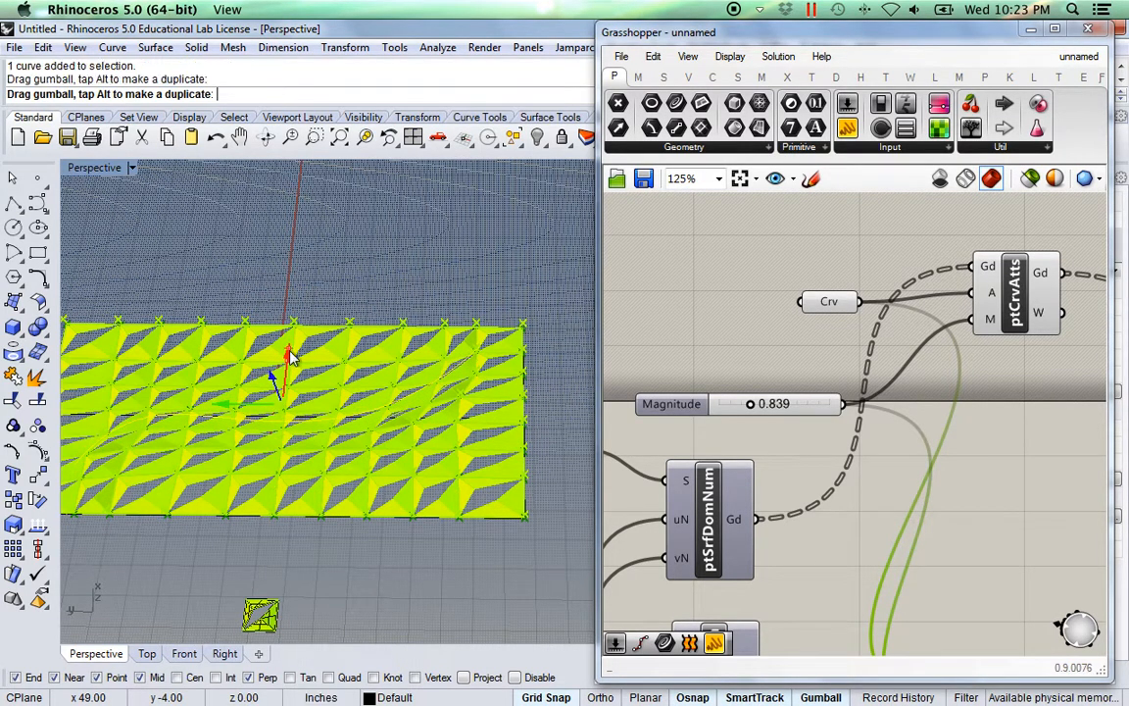
# Show the curve's control points and pull one down past the surface's lower edge.
pyautogui.click(39, 377)
pyautogui.moveTo(317, 517); pyautogui.dragTo(361, 497, button='right')
pyautogui.scroll(5, 356, 365)
pyautogui.click(363, 345)
pyautogui.scroll(-4, 335, 350)
pyautogui.moveTo(335, 350); pyautogui.dragTo(354, 494, button='right')
pyautogui.moveTo(416, 443); pyautogui.dragTo(430, 529)
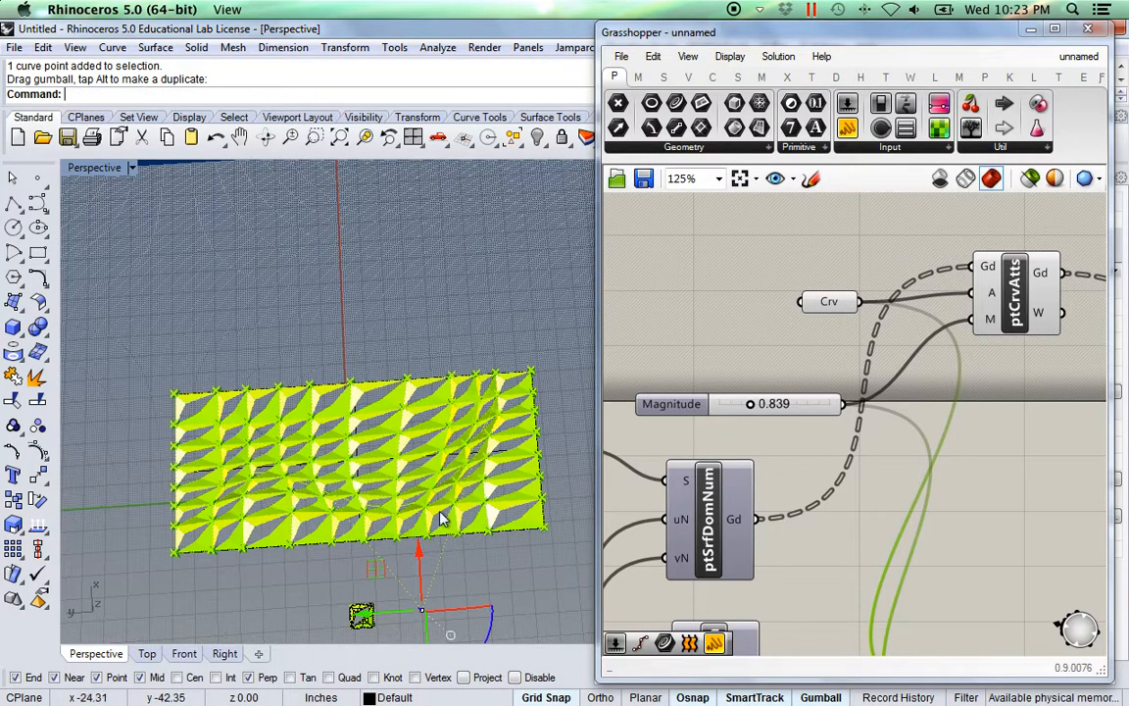
pyautogui.moveTo(410, 471); pyautogui.dragTo(449, 550, button='right')
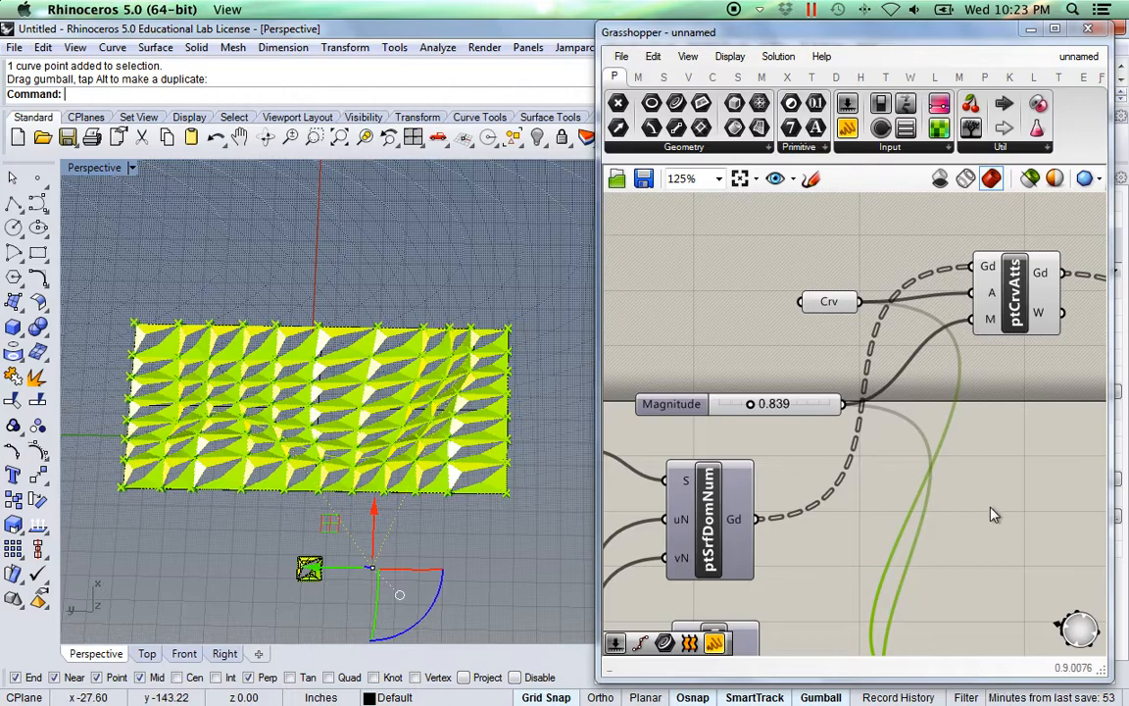
# Zoom out the Grasshopper canvas to see the whole definition.
pyautogui.moveTo(994, 509); pyautogui.dragTo(950, 473, button='right')
pyautogui.scroll(-3, 949, 473)
pyautogui.scroll(-2, 936, 460)
pyautogui.scroll(3, 921, 436)
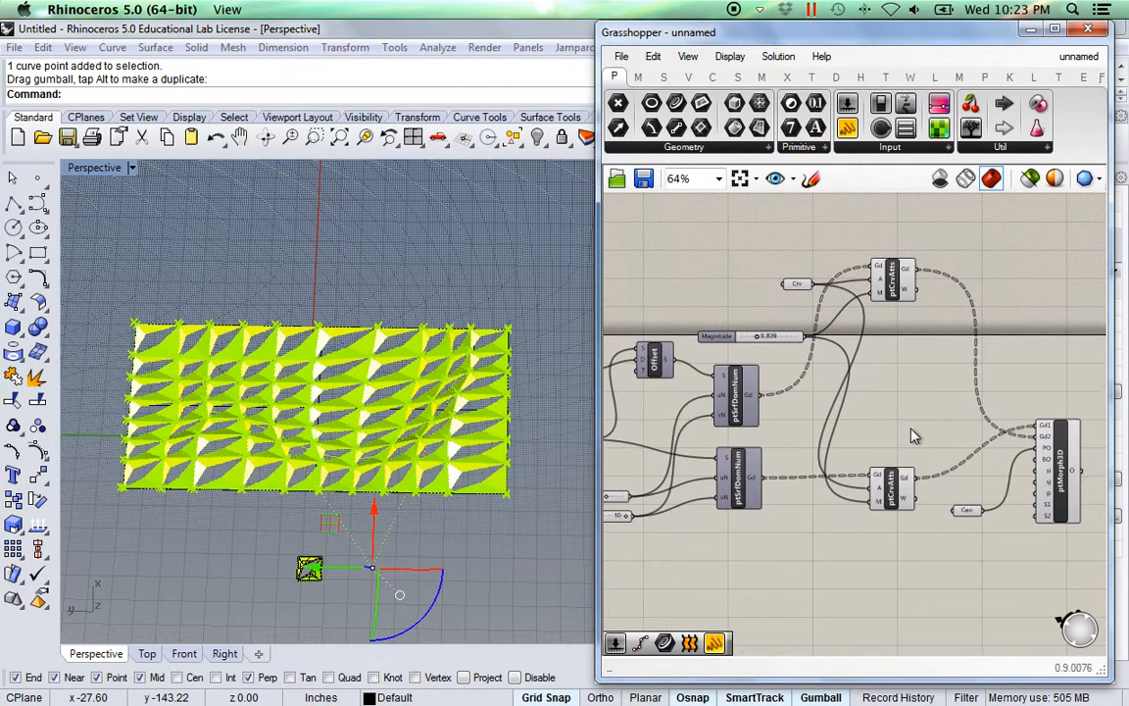